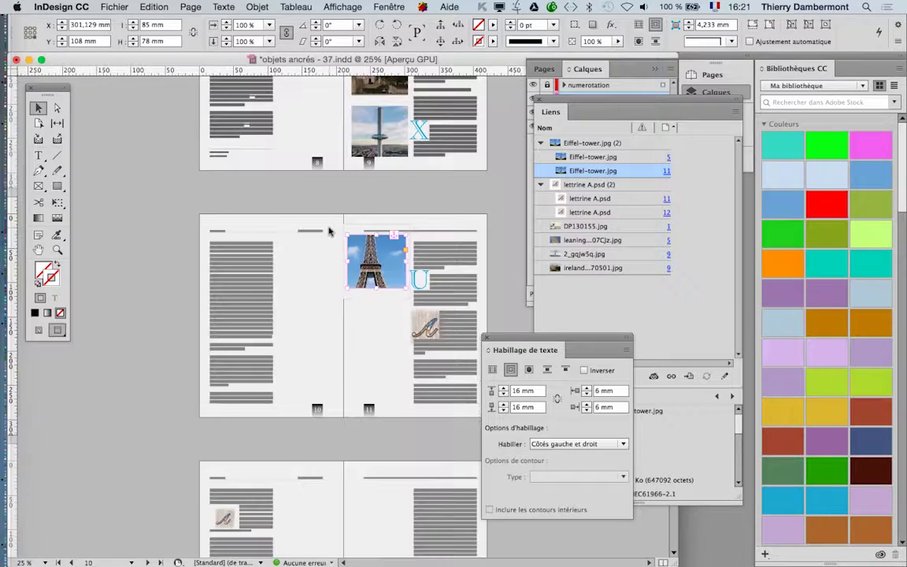
# Paste a copy of the Eiffel Tower image onto the pasteboard beside page 10 and switch to the normal view mode.
pyautogui.click(157, 187)
pyautogui.press('super+v')
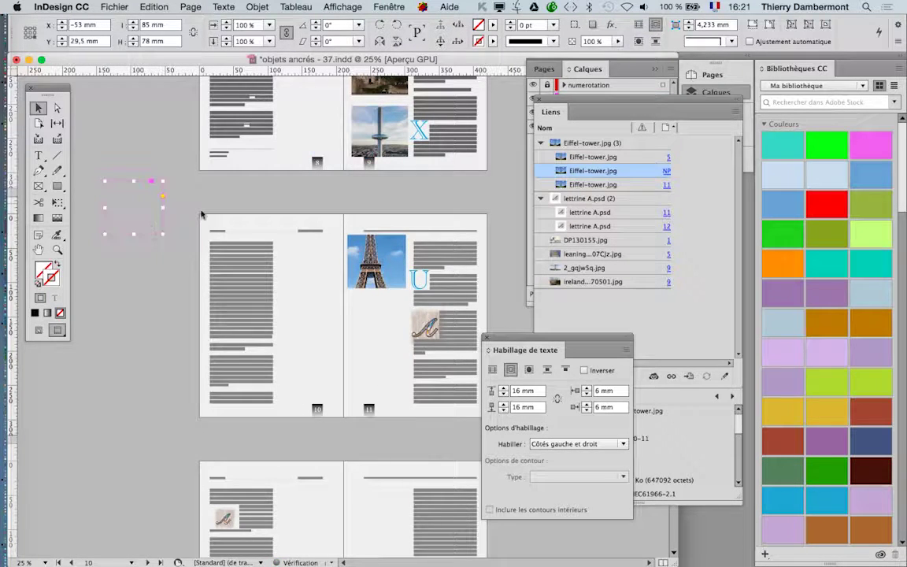
pyautogui.press('w')
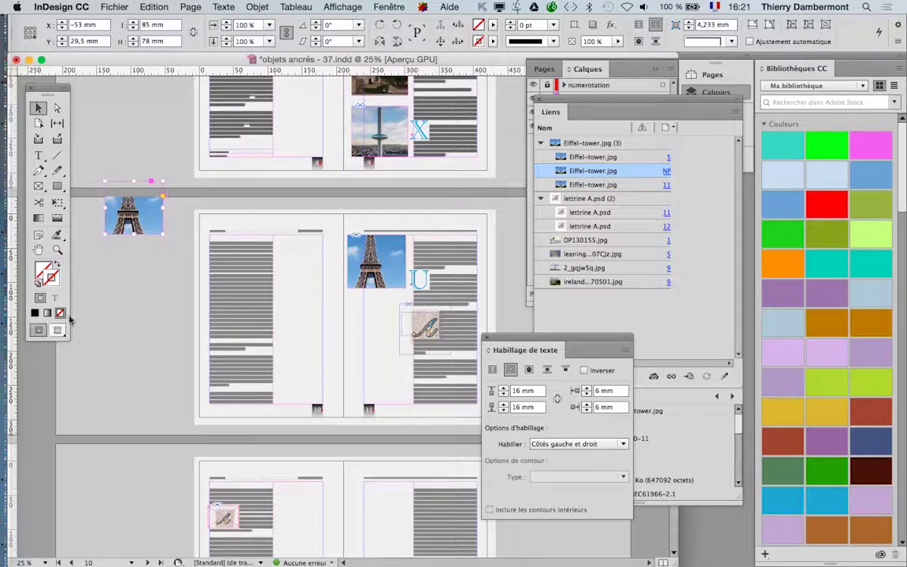
# Fit the pasted Eiffel Tower image's frame to its content and move the picture over page 10.
pyautogui.click(256, 6)
pyautogui.moveTo(317, 226)
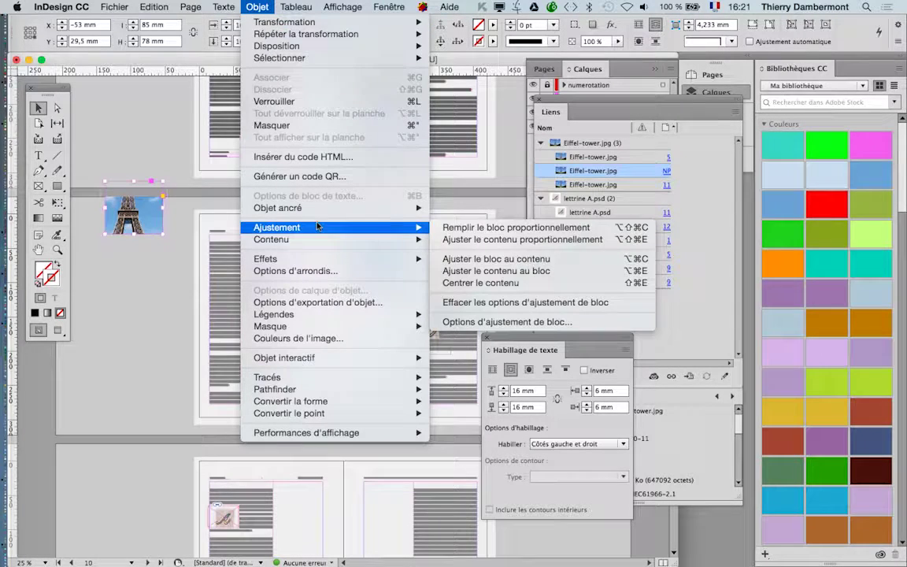
pyautogui.click(554, 262)
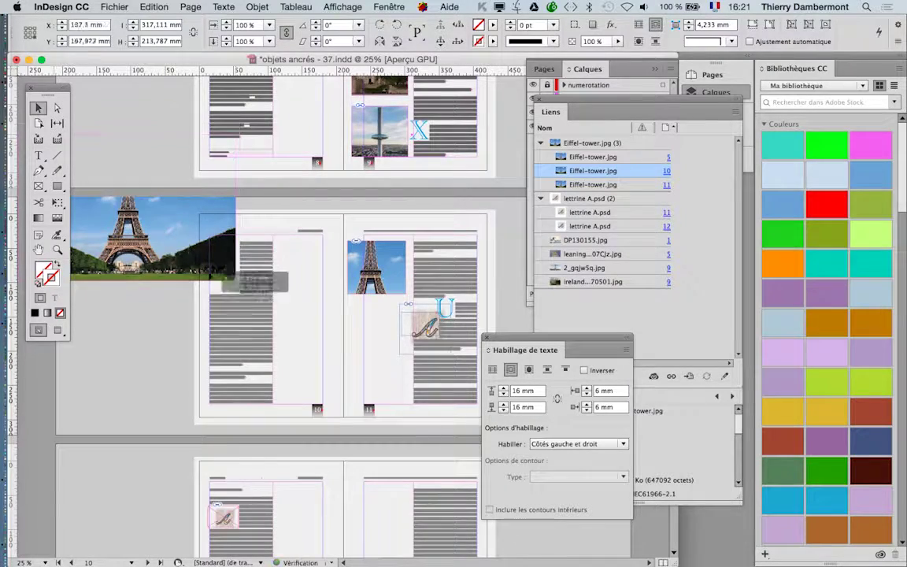
pyautogui.moveTo(244, 296); pyautogui.dragTo(244, 296)
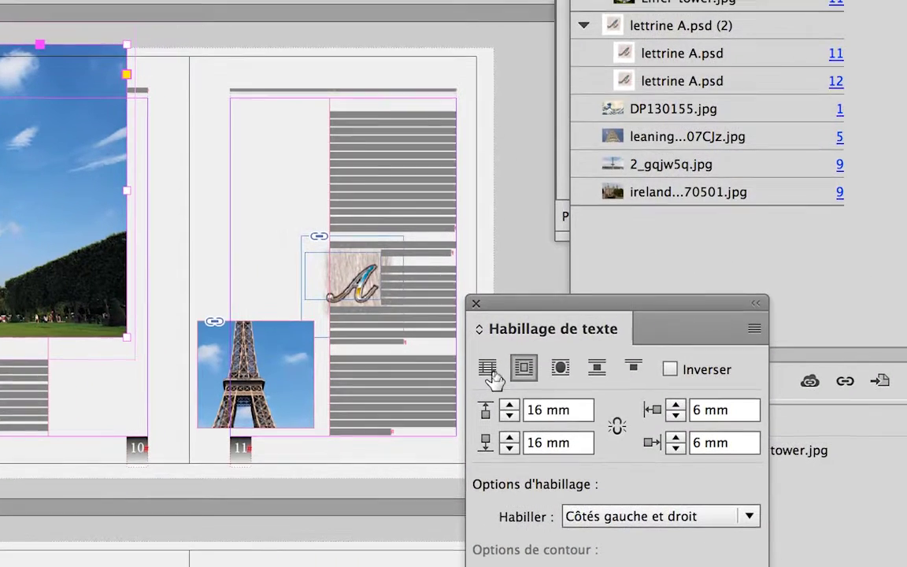
# Turn off text wrap for the large Eiffel Tower image and crop its frame in from both sides.
pyautogui.click(488, 369)
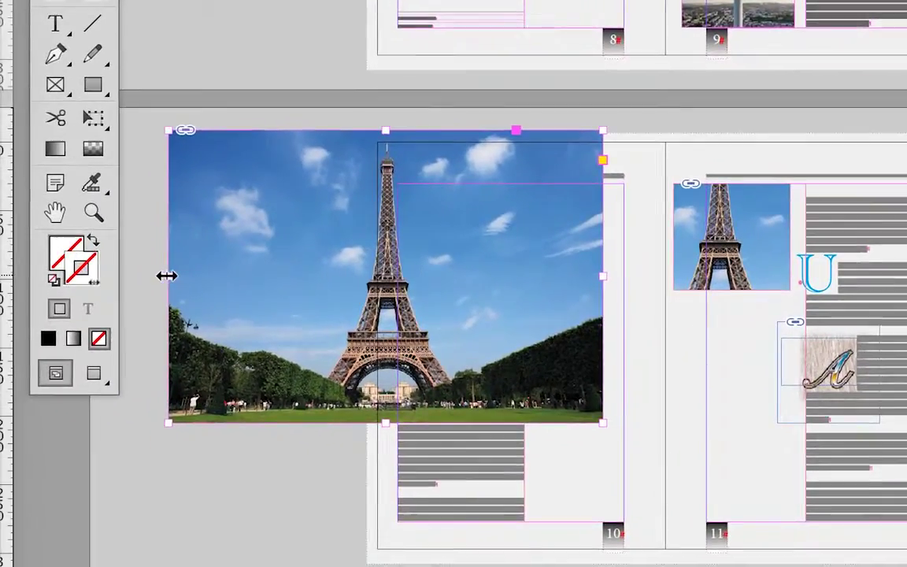
pyautogui.moveTo(166, 276); pyautogui.dragTo(230, 279)
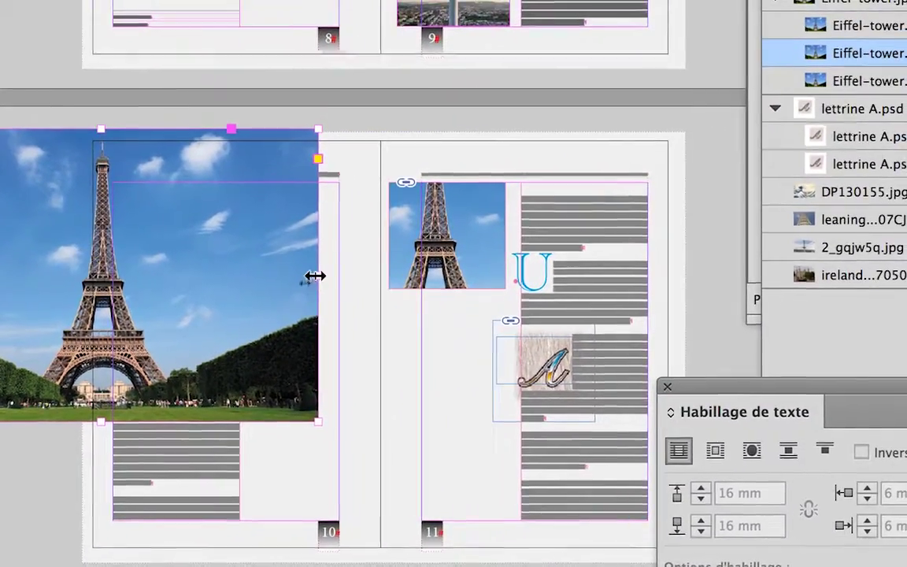
pyautogui.moveTo(558, 276); pyautogui.dragTo(455, 288)
pyautogui.moveTo(279, 281); pyautogui.dragTo(271, 284)
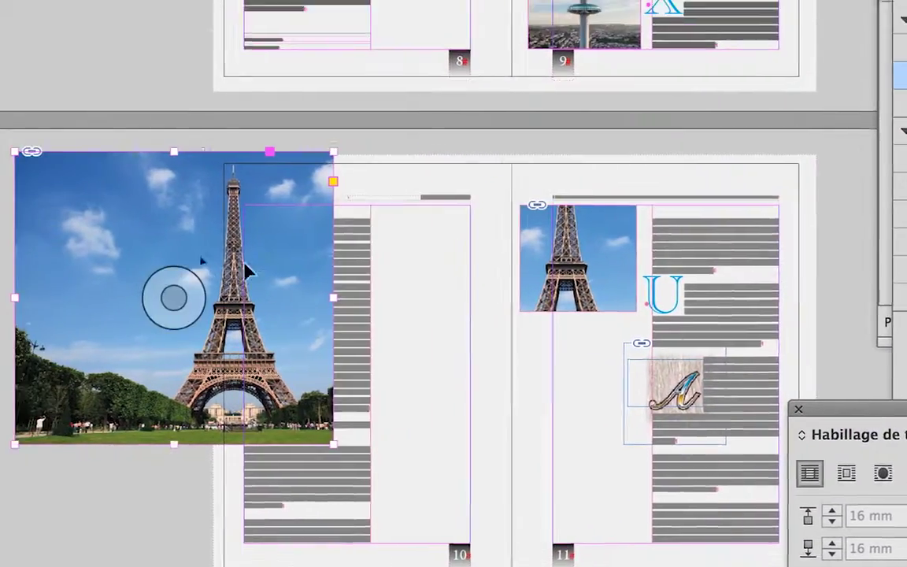
# Scale the cropped image down to about 142 × 131 mm and position it over page 10's text column.
pyautogui.moveTo(190, 234); pyautogui.dragTo(265, 333)
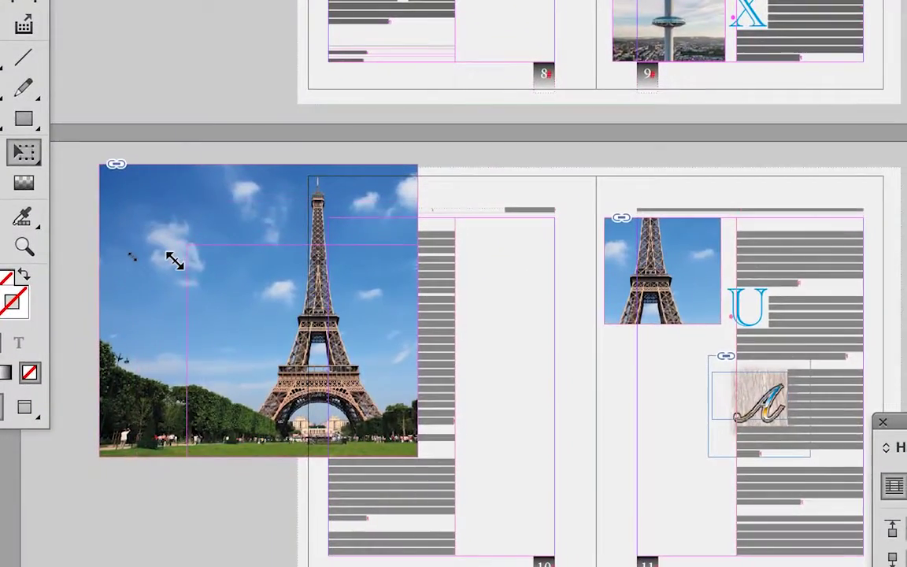
pyautogui.moveTo(174, 263); pyautogui.dragTo(185, 248)
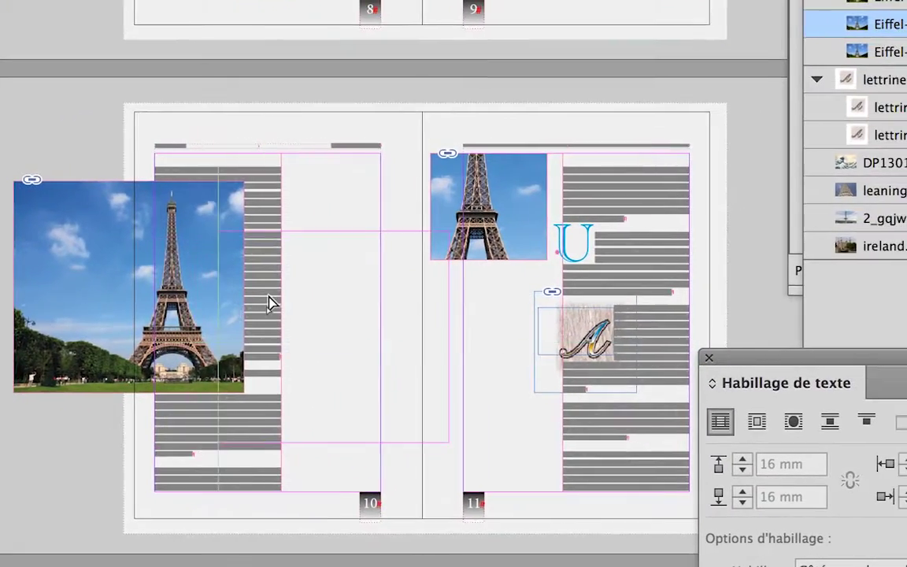
pyautogui.moveTo(269, 295); pyautogui.dragTo(266, 295)
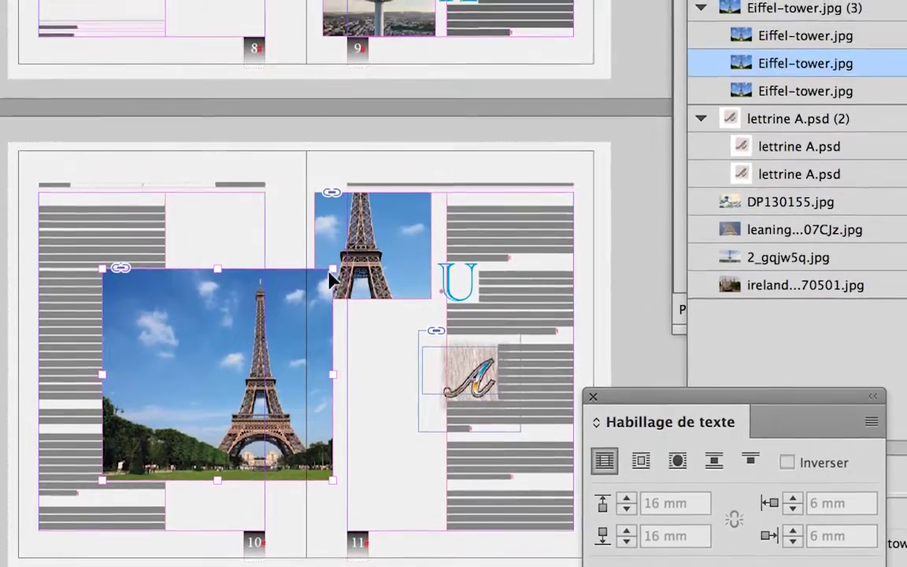
pyautogui.moveTo(329, 271)
pyautogui.mouseDown()
pyautogui.moveTo(293, 318)
pyautogui.moveTo(315, 281)
pyautogui.mouseUp()
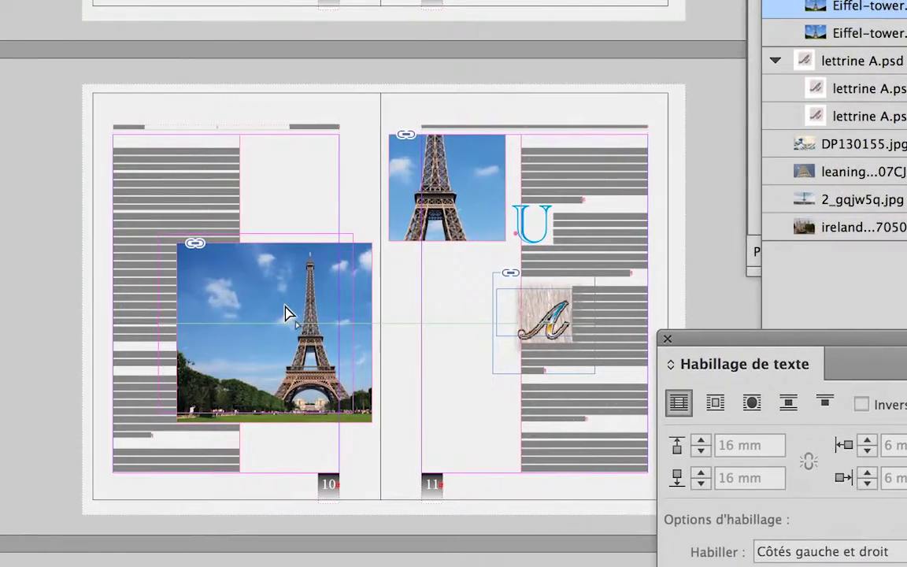
pyautogui.moveTo(285, 312); pyautogui.dragTo(280, 312)
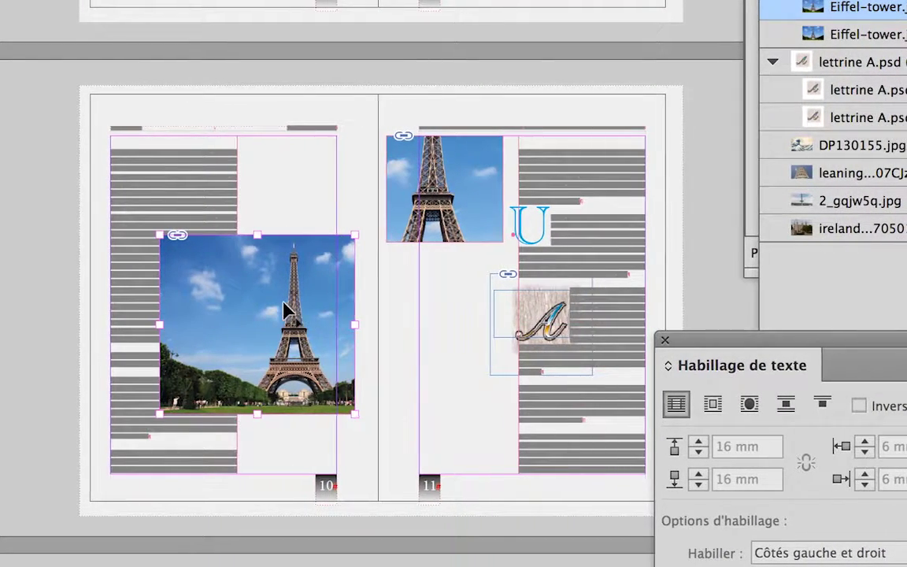
pyautogui.press('super+equal')
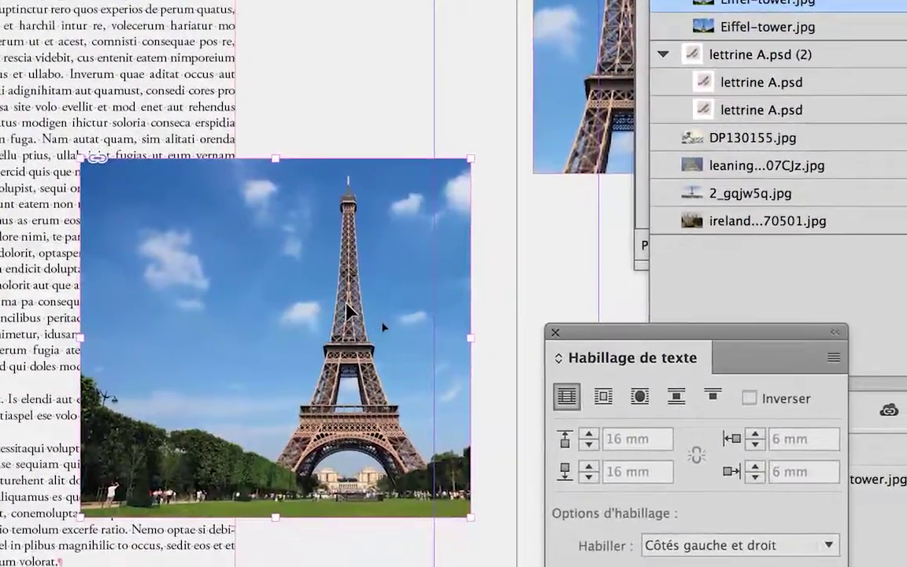
pyautogui.moveTo(347, 311); pyautogui.dragTo(260, 270)
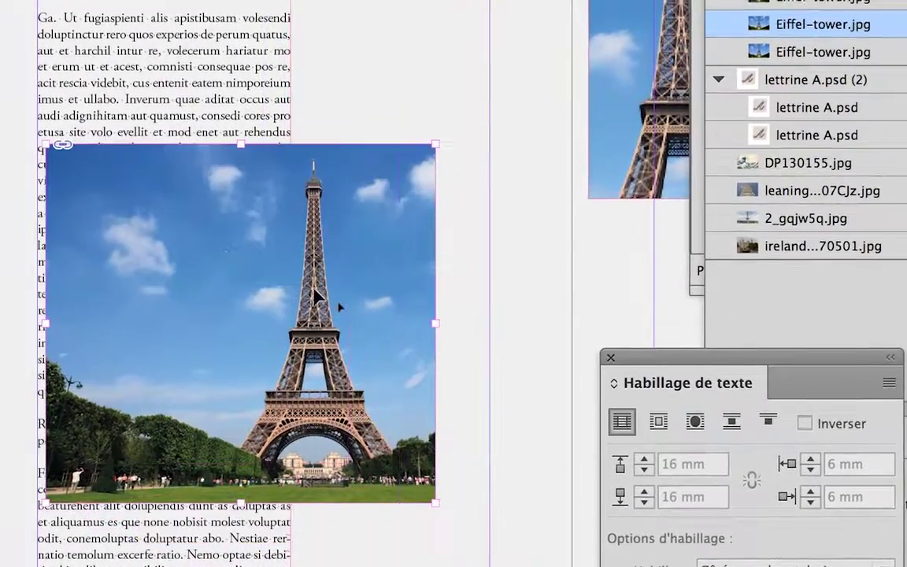
pyautogui.moveTo(314, 292); pyautogui.dragTo(322, 300)
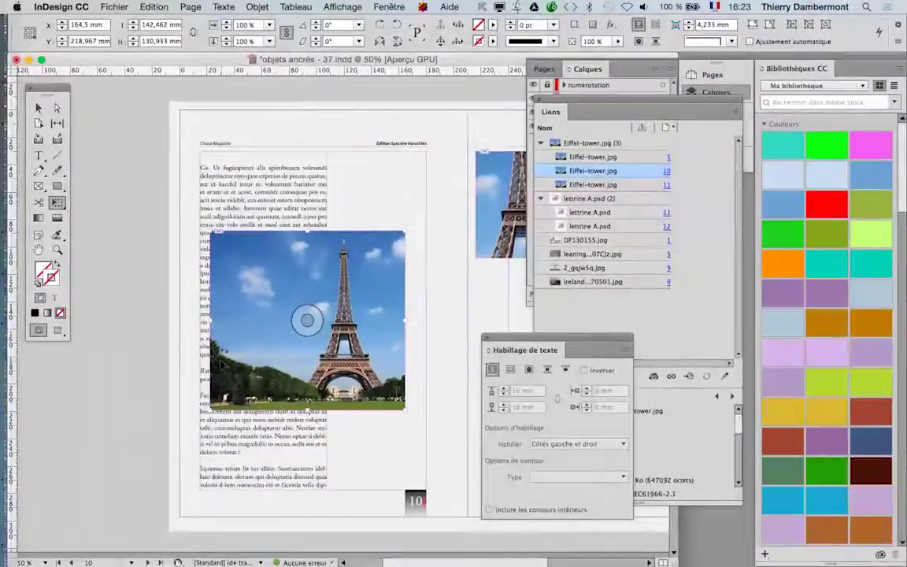
# Create a layer named "images flottantes" directly below "texte" and move the large Eiffel Tower image onto it.
pyautogui.click(383, 7)
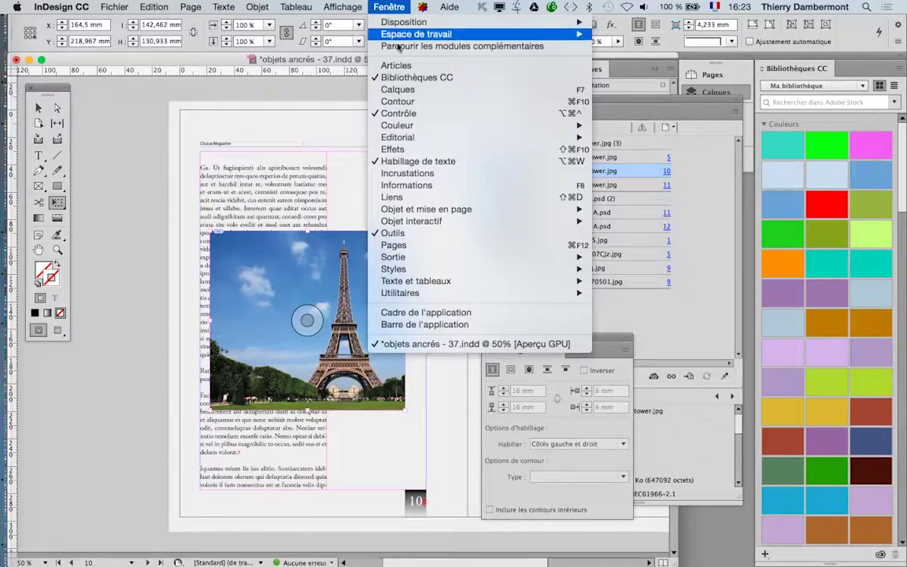
pyautogui.click(399, 89)
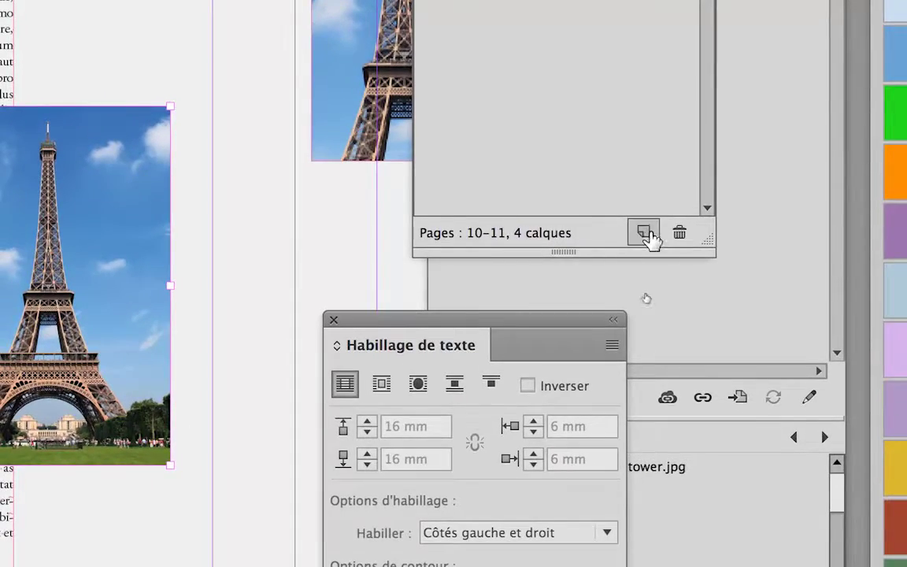
pyautogui.click(647, 236)
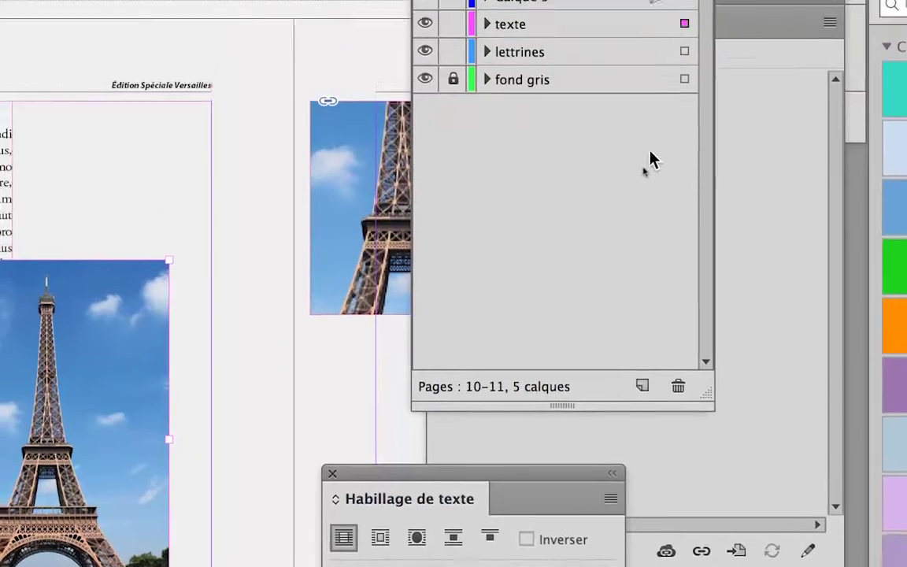
pyautogui.moveTo(627, 102); pyautogui.dragTo(622, 112)
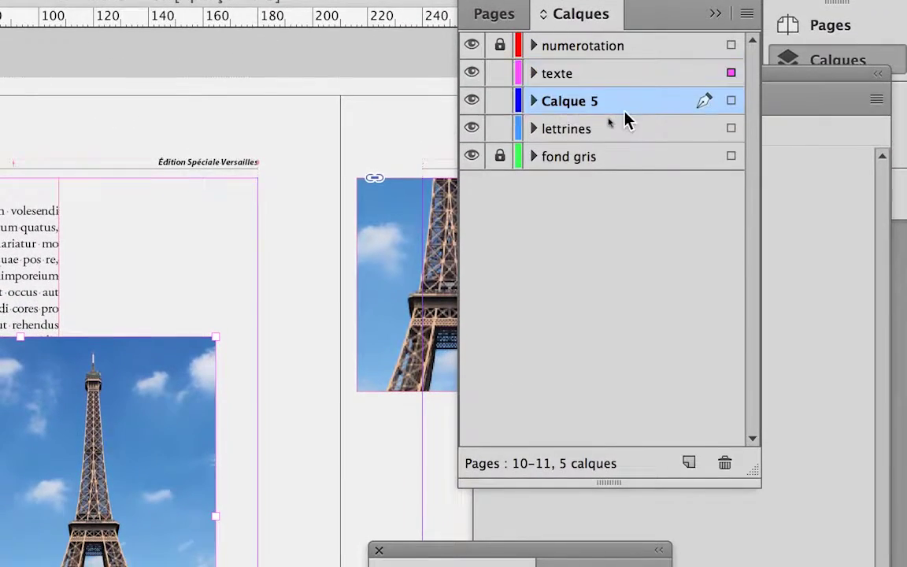
pyautogui.doubleClick(608, 110)
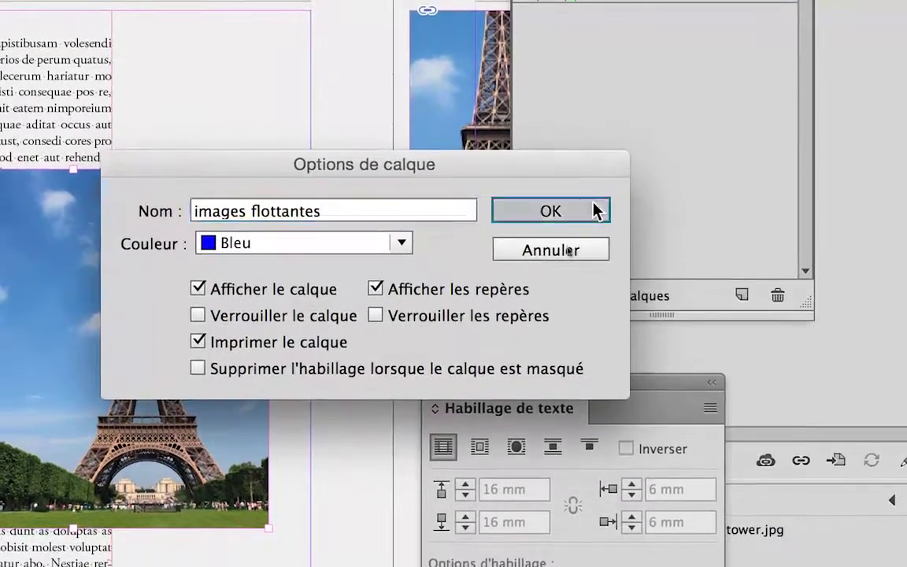
pyautogui.click(591, 382)
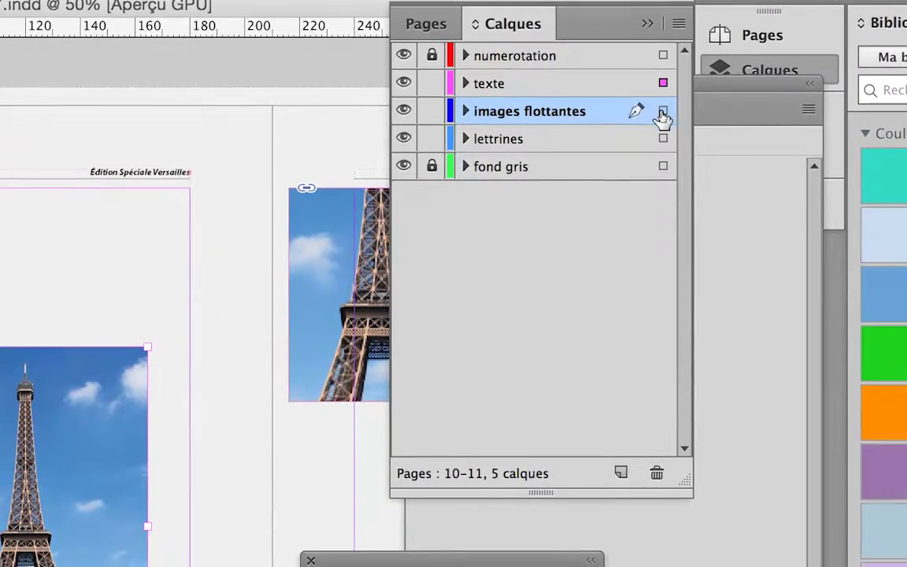
pyautogui.click(726, 107)
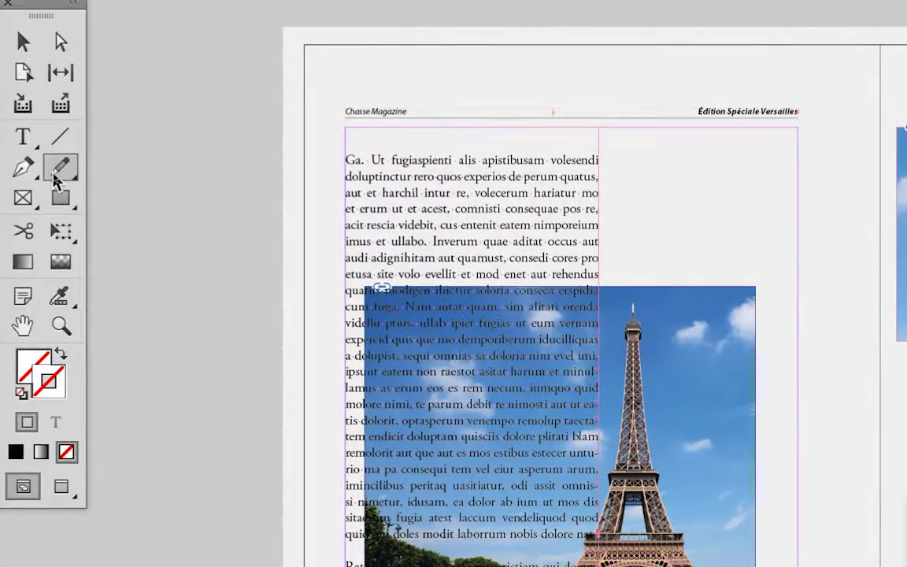
# Draw a freehand Pencil outline, about 75 × 126 mm, around the tower on the "lettrines" layer and set its stroke to none.
pyautogui.click(55, 178)
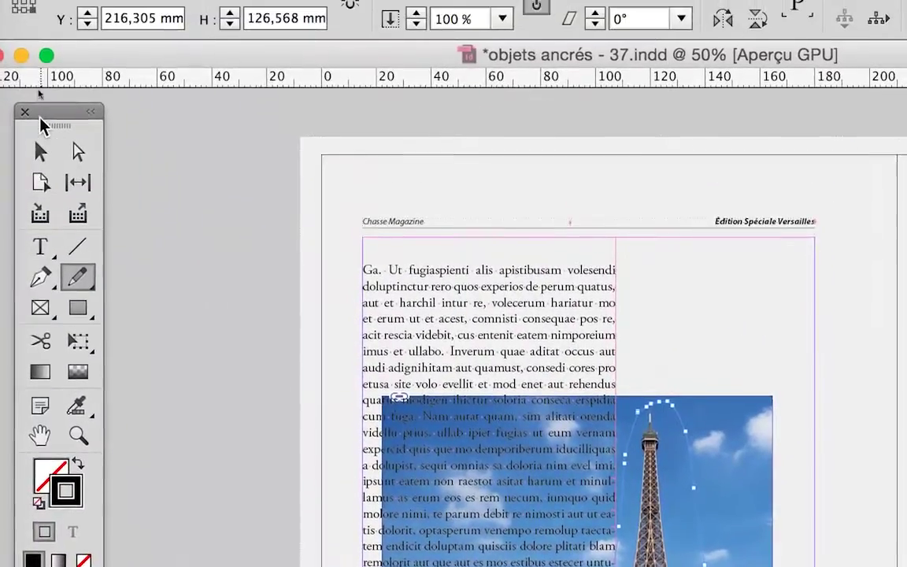
pyautogui.moveTo(37, 110); pyautogui.dragTo(202, 169)
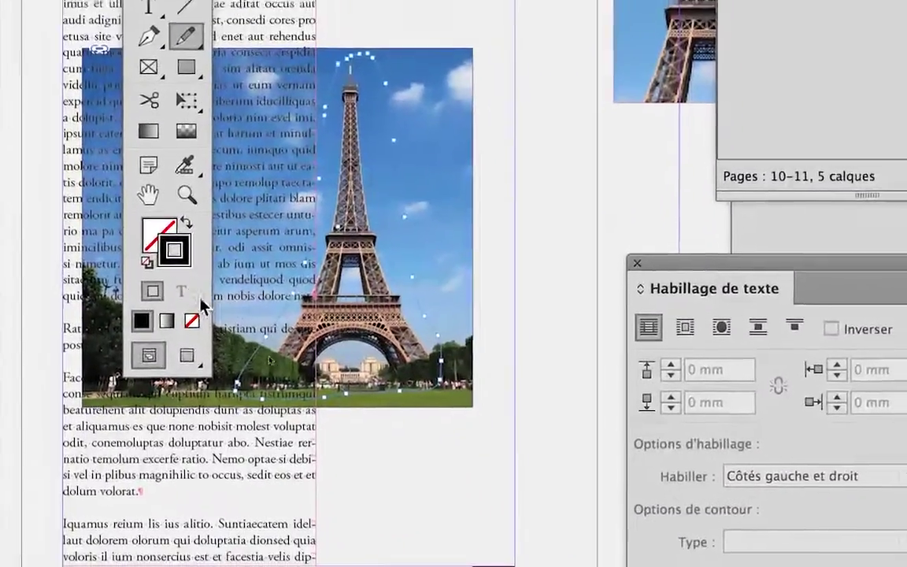
pyautogui.click(192, 320)
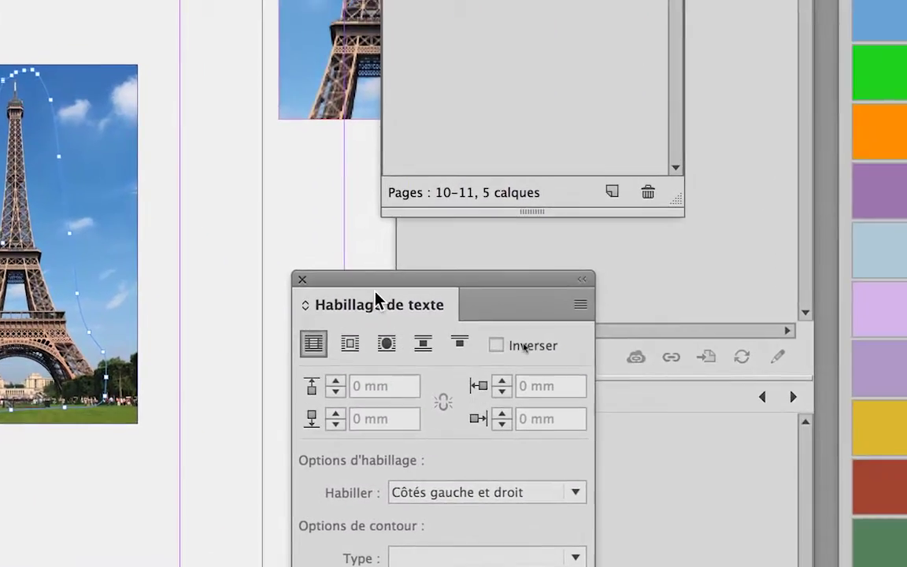
# Wrap the text around the pencil outline's object shape with a 0 mm offset, and move the floating panels off the page.
pyautogui.moveTo(700, 254); pyautogui.dragTo(670, 246)
pyautogui.moveTo(361, 291); pyautogui.dragTo(299, 259)
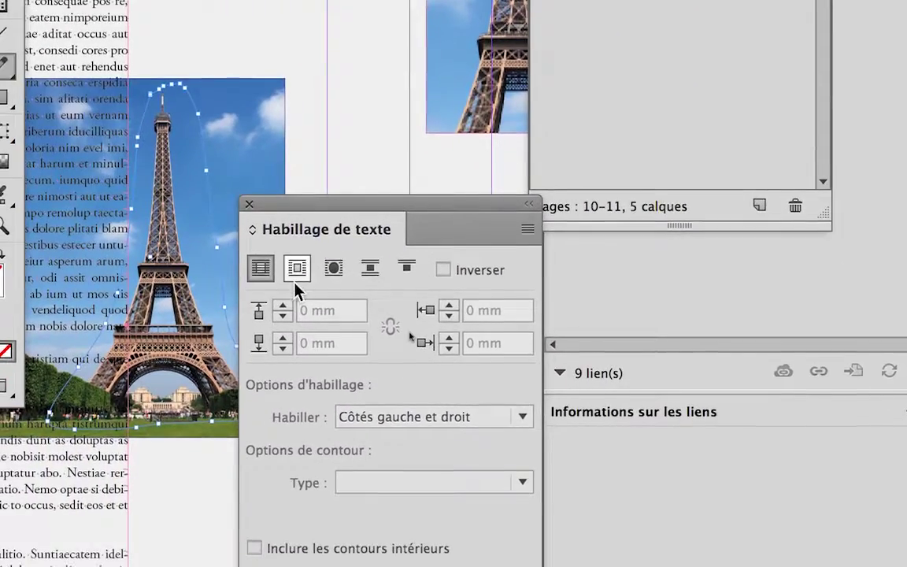
pyautogui.click(298, 280)
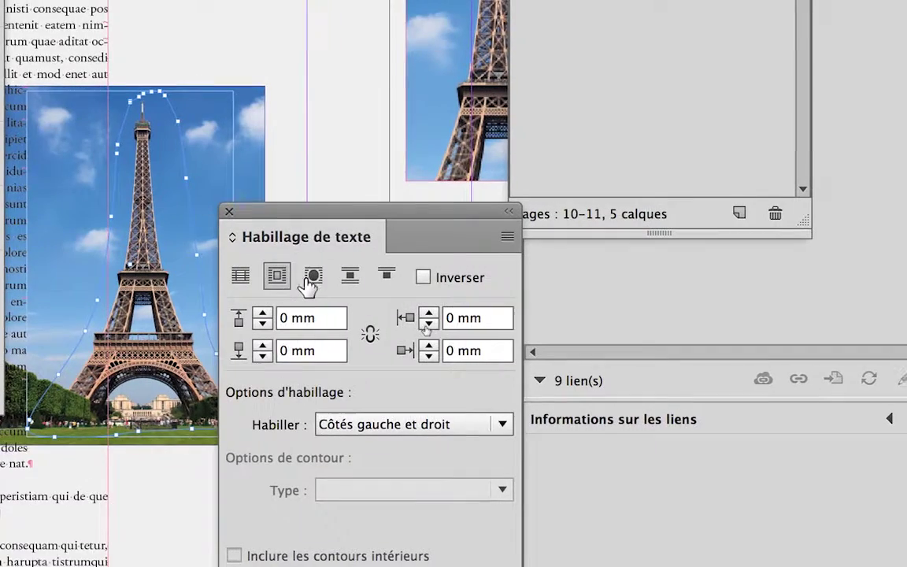
pyautogui.click(325, 277)
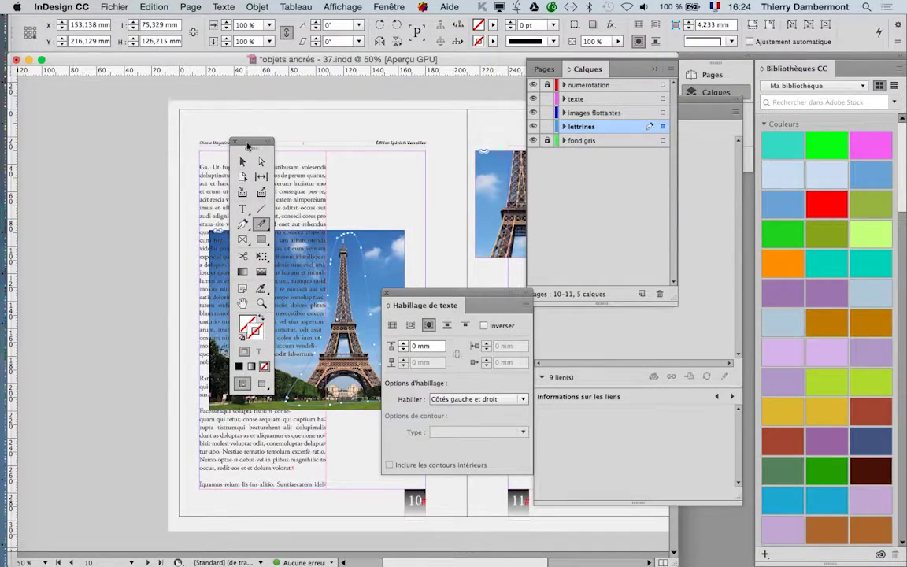
pyautogui.moveTo(248, 147); pyautogui.dragTo(95, 151)
pyautogui.moveTo(400, 298); pyautogui.dragTo(498, 289)
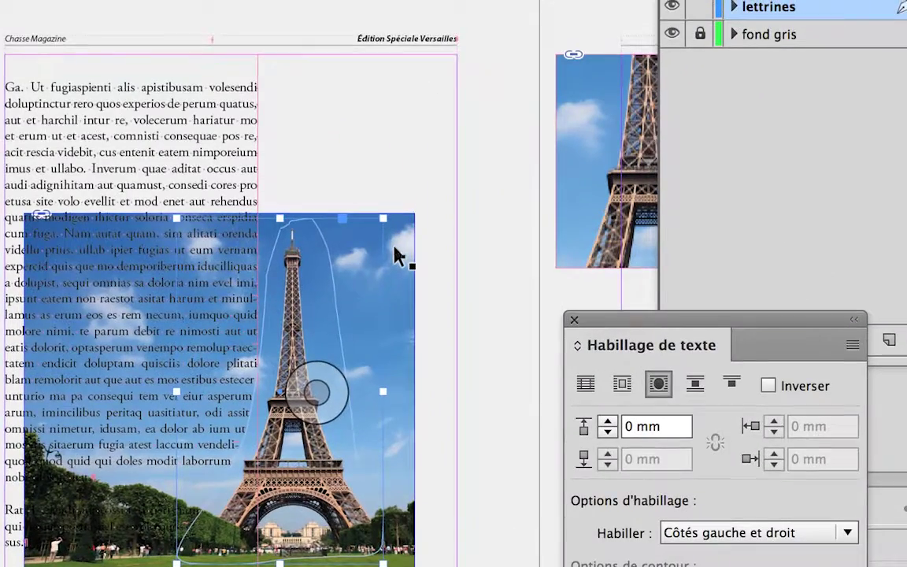
# Move the Eiffel Tower image and its outline together up to the start of page 10's text column.
pyautogui.press('Escape')
pyautogui.moveTo(390, 259); pyautogui.dragTo(301, 220)
pyautogui.moveTo(358, 263); pyautogui.dragTo(309, 265)
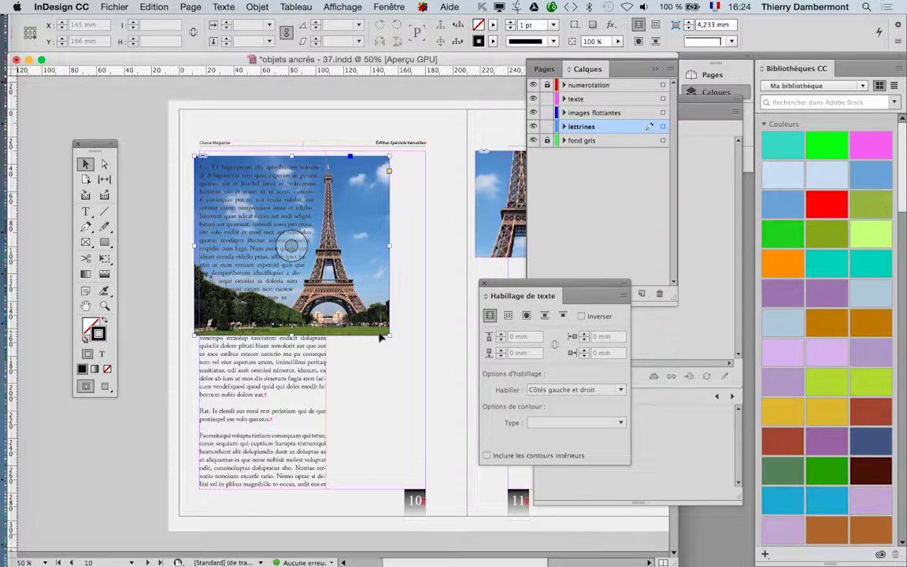
# Apply a Gradient Feather to the Eiffel Tower image so its left side fades out beneath the text.
pyautogui.click(105, 274)
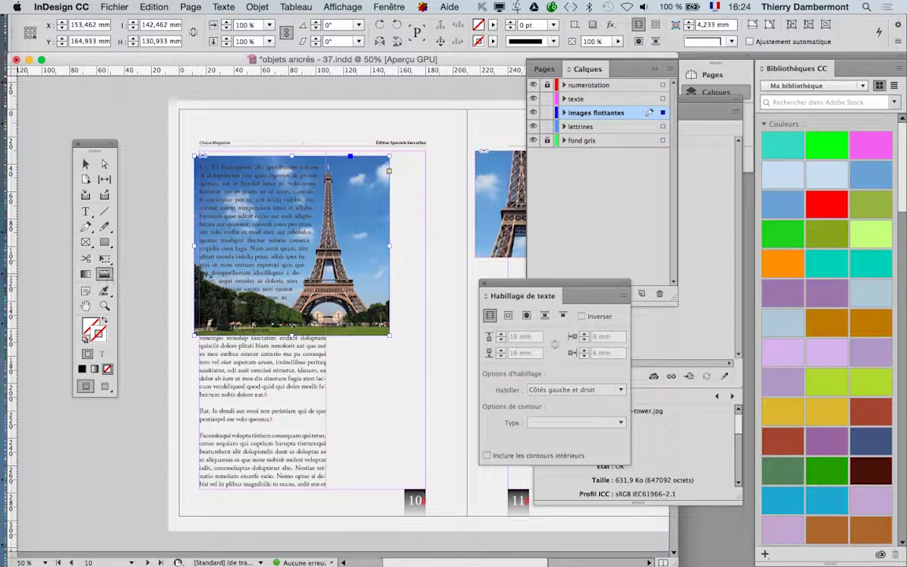
pyautogui.moveTo(284, 259); pyautogui.dragTo(202, 282)
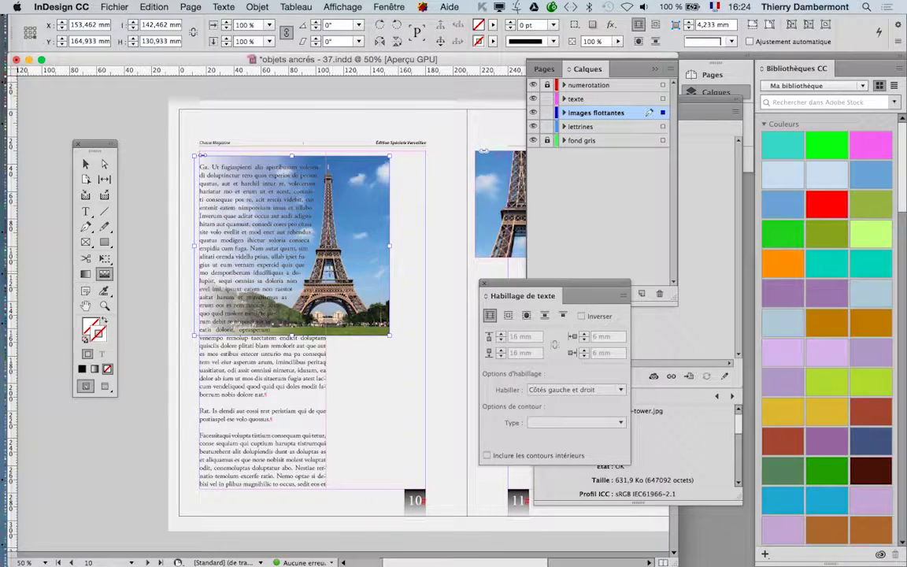
pyautogui.moveTo(294, 272); pyautogui.dragTo(284, 288)
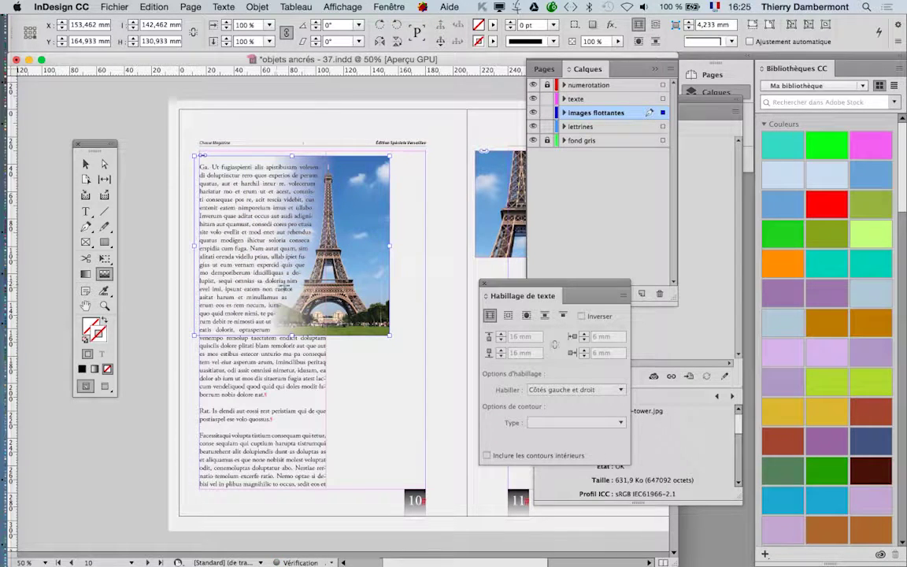
pyautogui.click(83, 163)
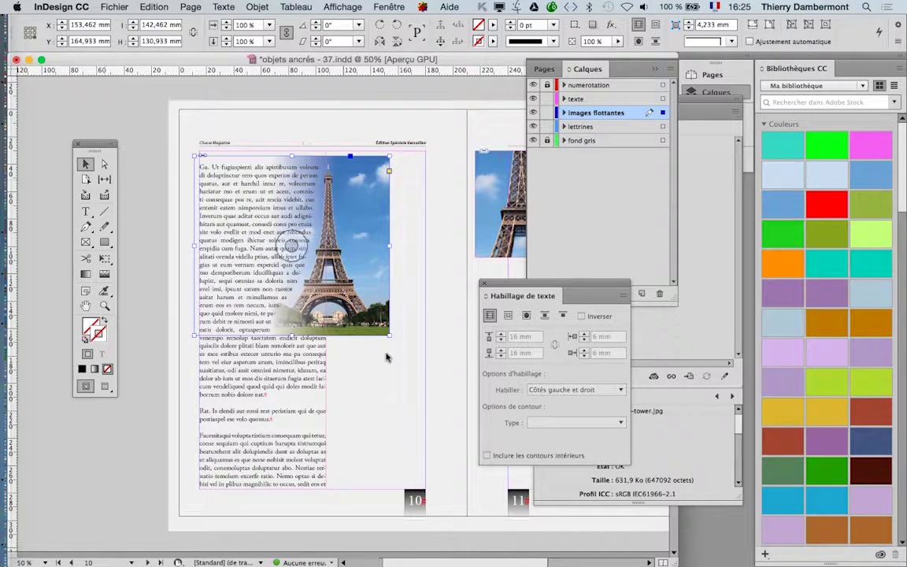
# Move the Eiffel Tower image and its outline together slightly down and to the right, away from the start of page 10's text column.
pyautogui.click(334, 244)
pyautogui.press('shift+super+a')
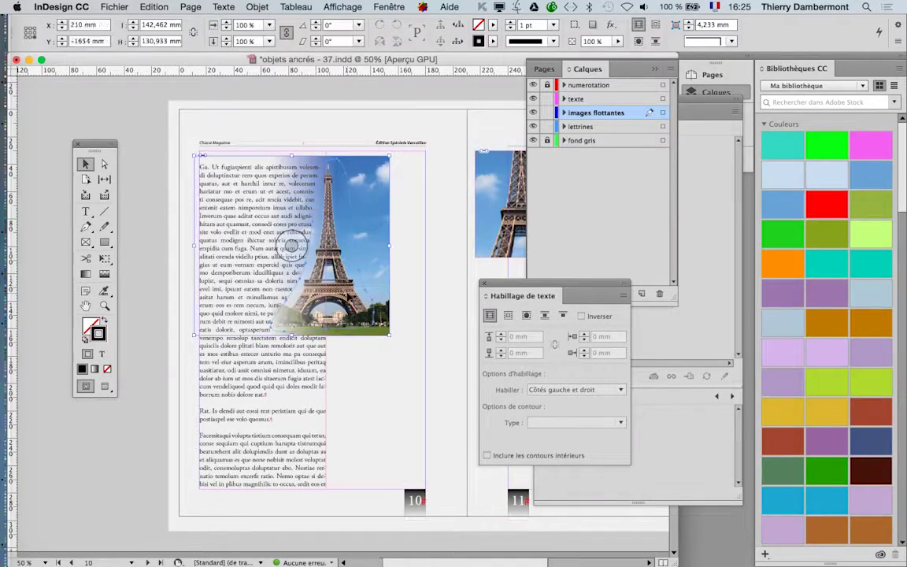
pyautogui.moveTo(314, 268); pyautogui.dragTo(327, 304)
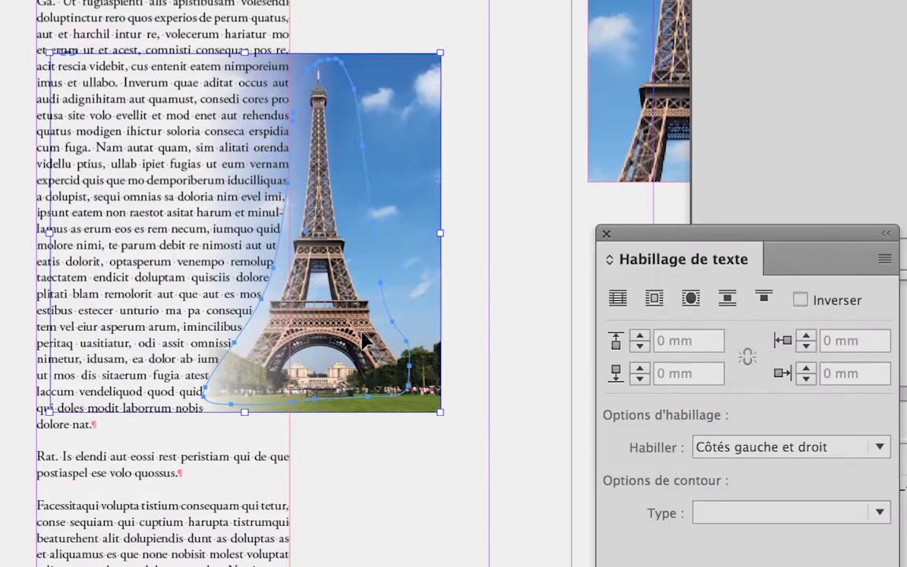
pyautogui.moveTo(364, 340); pyautogui.dragTo(347, 319)
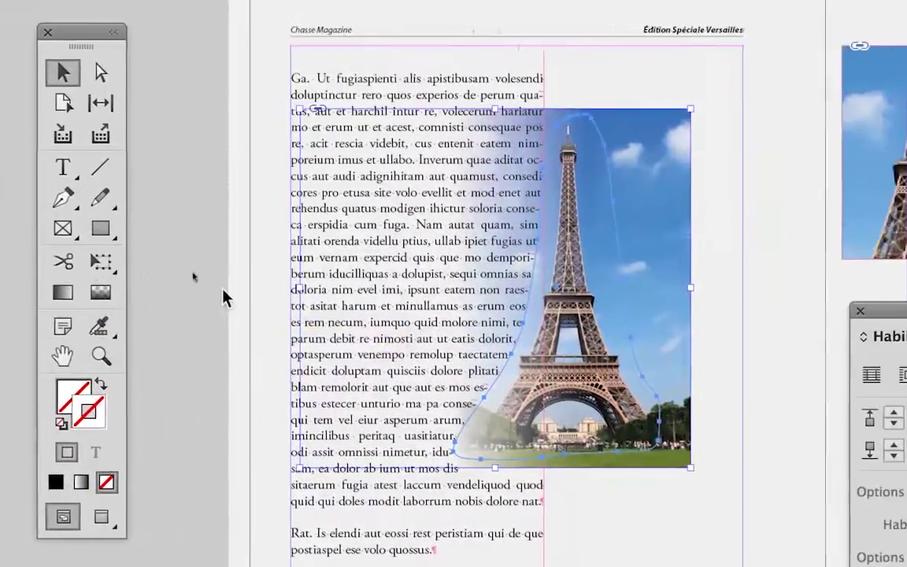
pyautogui.click(572, 284)
pyautogui.moveTo(346, 313); pyautogui.dragTo(340, 304)
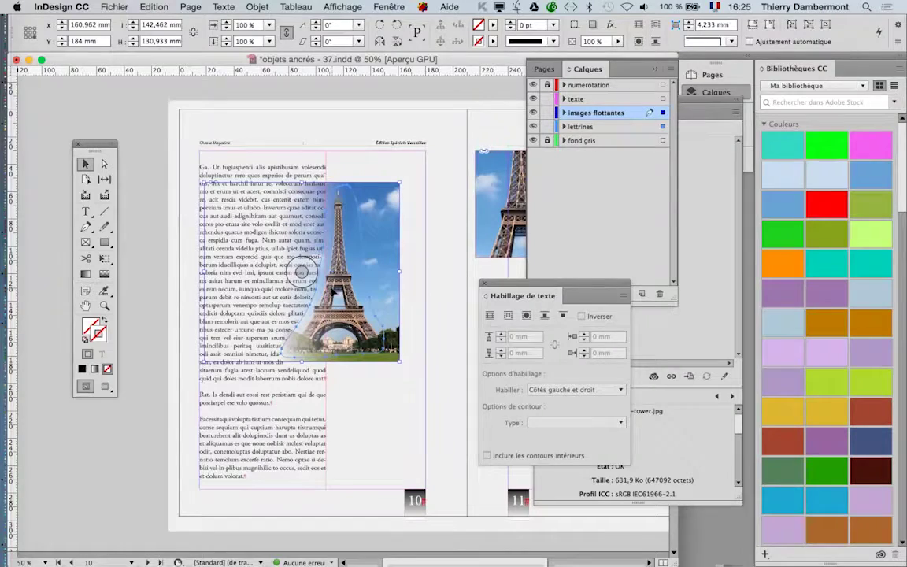
# Reshape the left side of the pencil outline with the Direct Selection tool, shifting its anchor points closer to the tower's edge.
pyautogui.press('a')
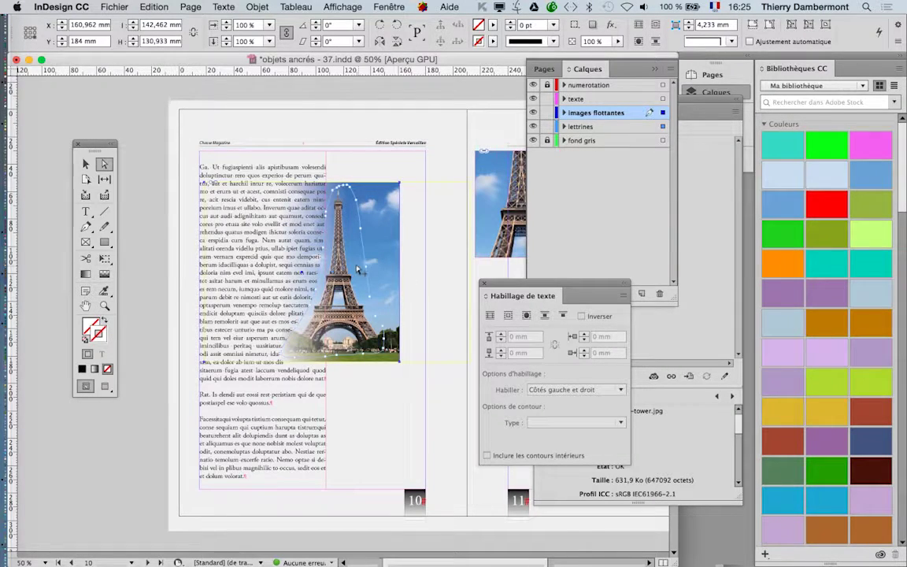
pyautogui.press('super+1')
pyautogui.moveTo(295, 235); pyautogui.dragTo(303, 236)
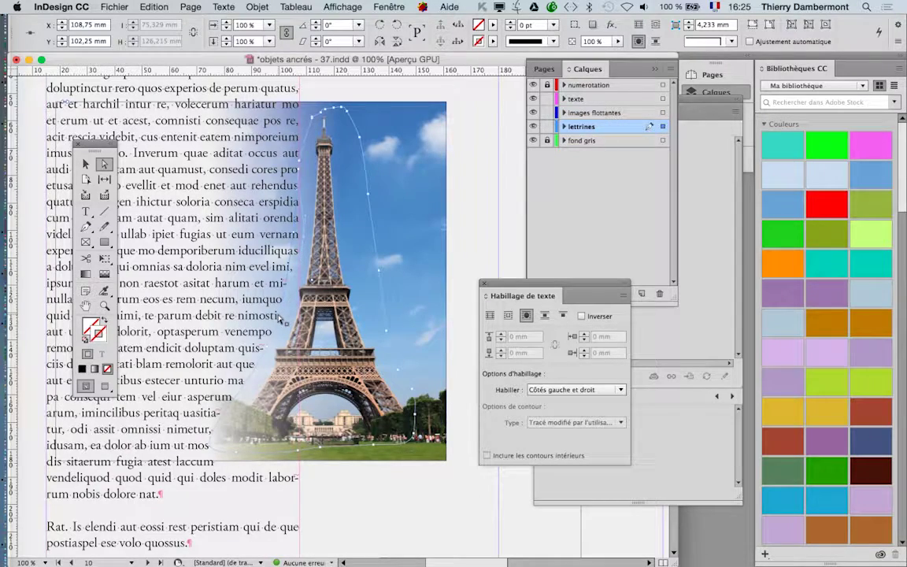
pyautogui.moveTo(279, 316); pyautogui.dragTo(290, 304)
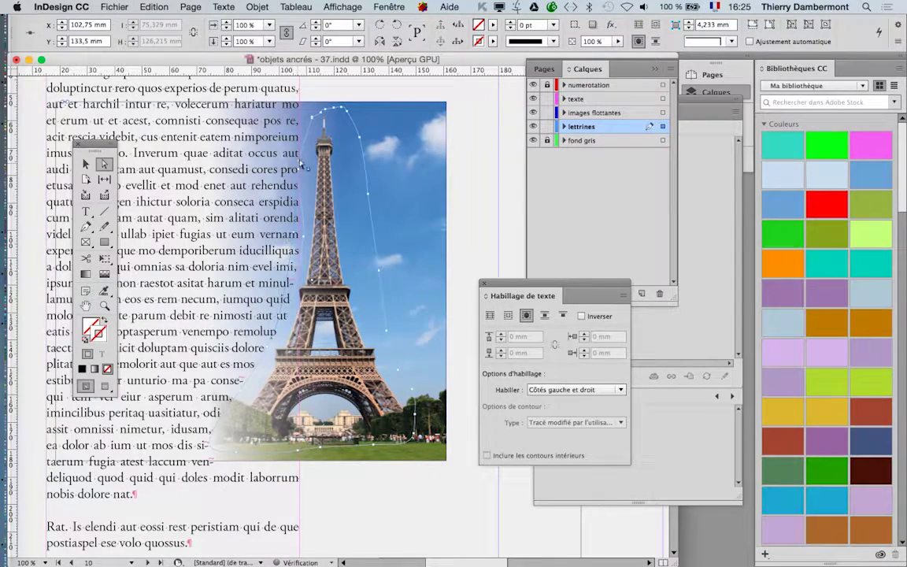
pyautogui.moveTo(299, 163); pyautogui.dragTo(300, 195)
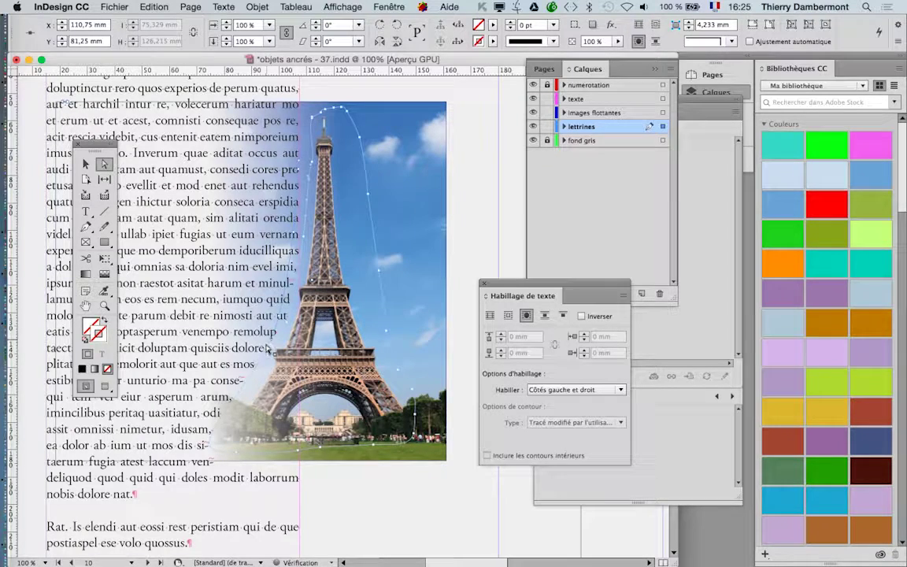
pyautogui.moveTo(269, 338); pyautogui.dragTo(288, 321)
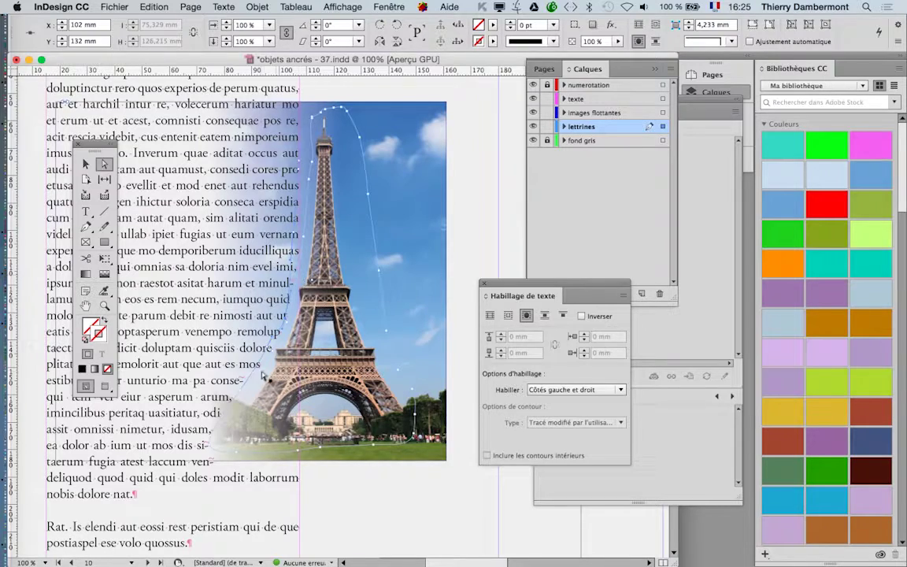
pyautogui.moveTo(240, 395); pyautogui.dragTo(269, 351)
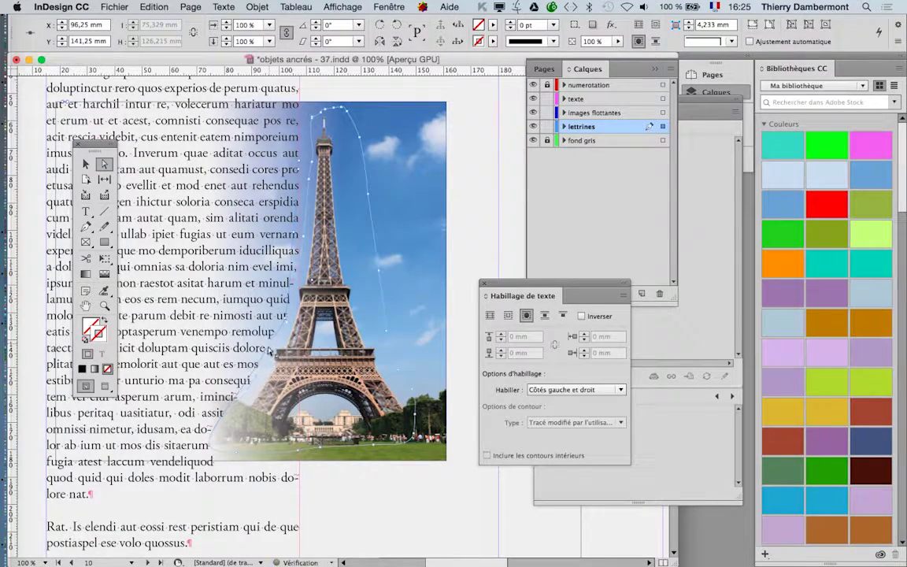
pyautogui.click(338, 490)
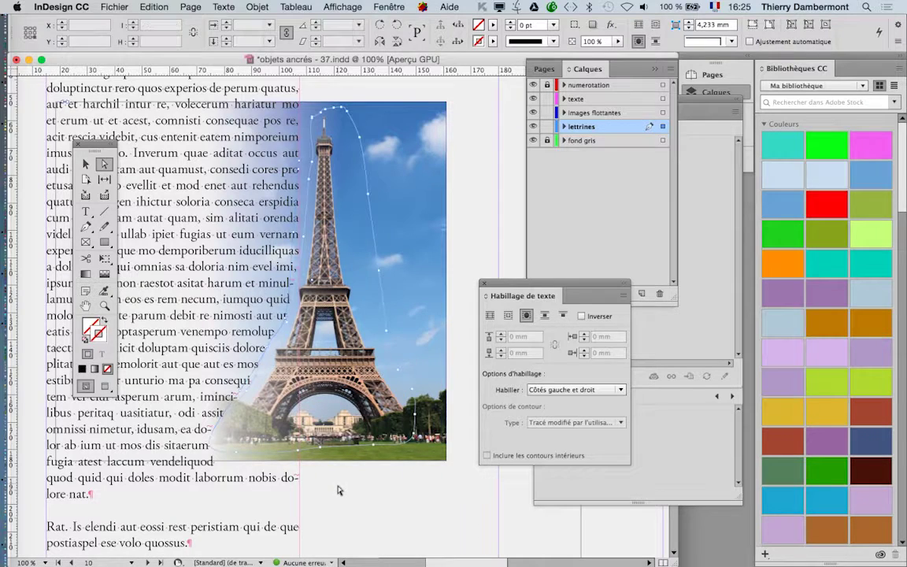
# Switch the page to Preview mode and check how the text wraps around the tower.
pyautogui.click(105, 385)
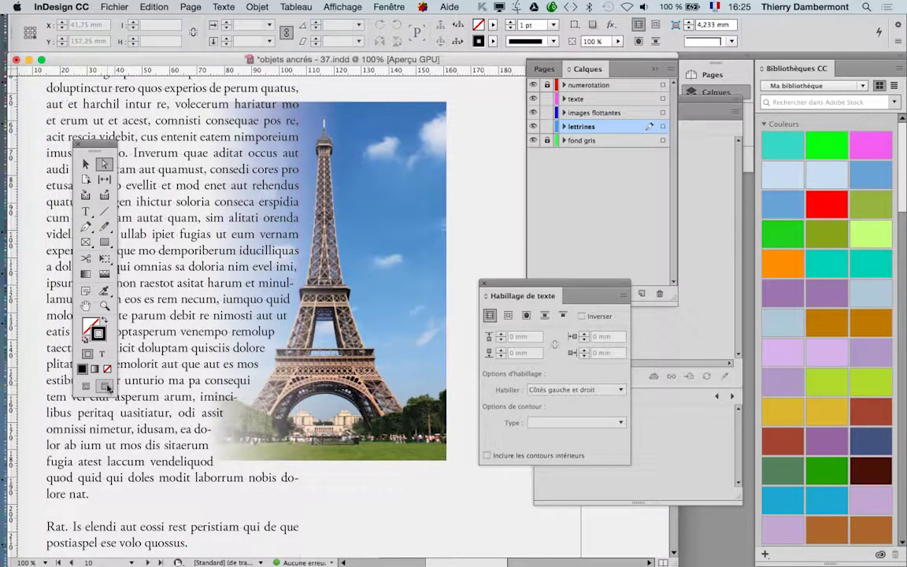
pyautogui.scroll(-1, 234, 403)
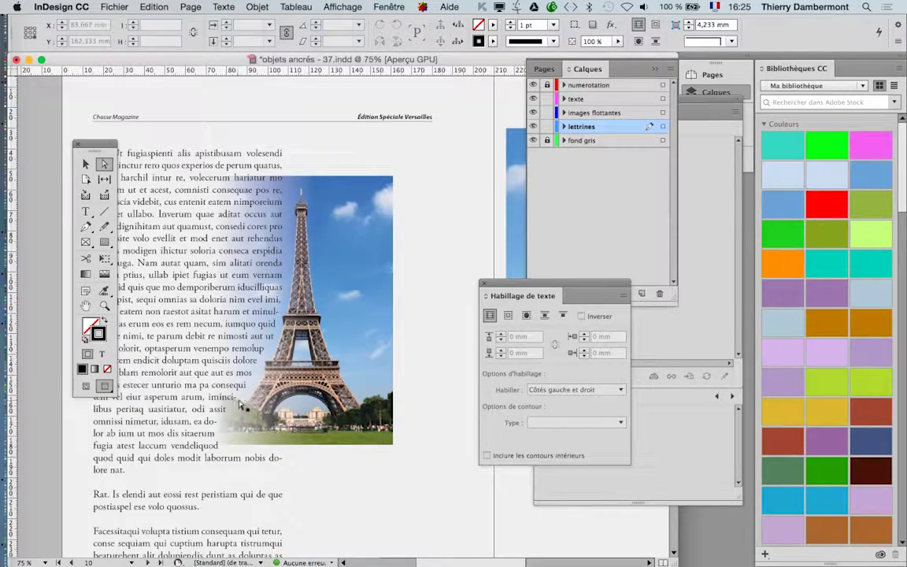
pyautogui.scroll(-2, 247, 351)
pyautogui.hscroll(-3, 247, 350)
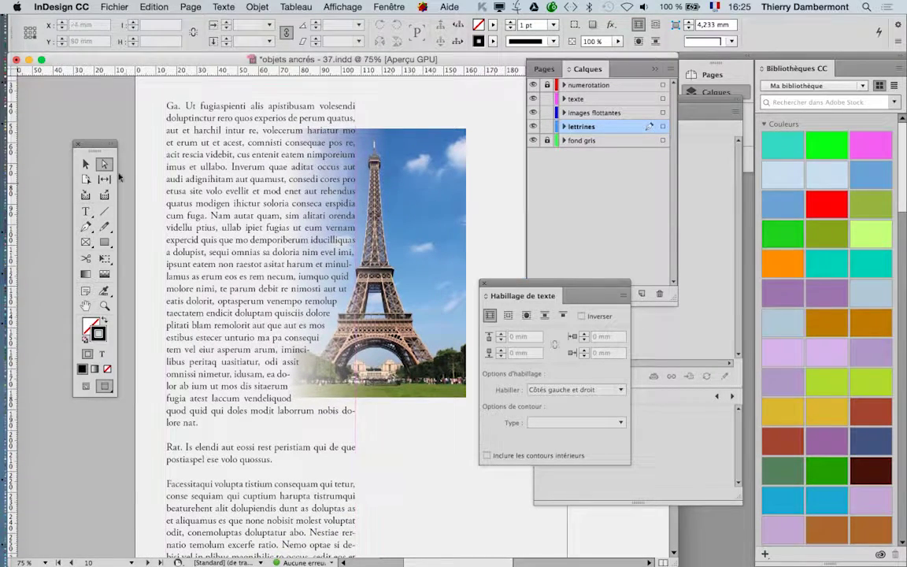
# Enlarge the tower image and its outline together to about 211 × 194 mm with Free Transform, and reposition them lower on page 10.
pyautogui.click(88, 164)
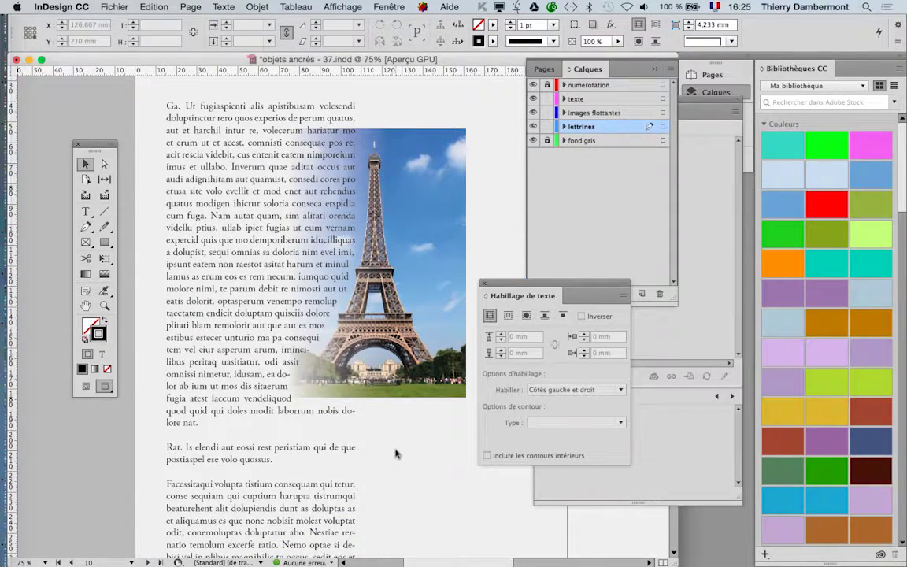
pyautogui.scroll(-4, 396, 453)
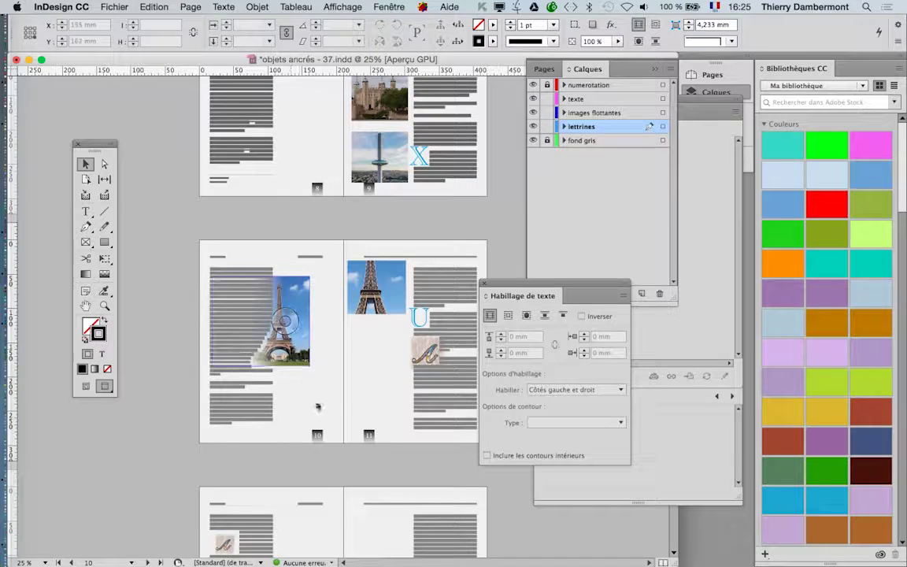
pyautogui.click(260, 321)
pyautogui.click(105, 258)
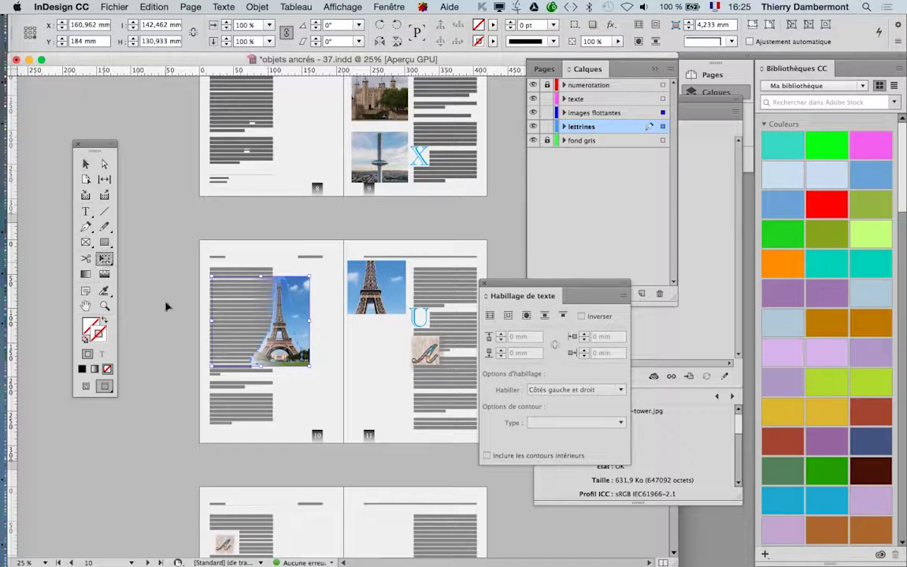
pyautogui.moveTo(309, 367); pyautogui.dragTo(357, 409)
pyautogui.moveTo(302, 353); pyautogui.dragTo(285, 370)
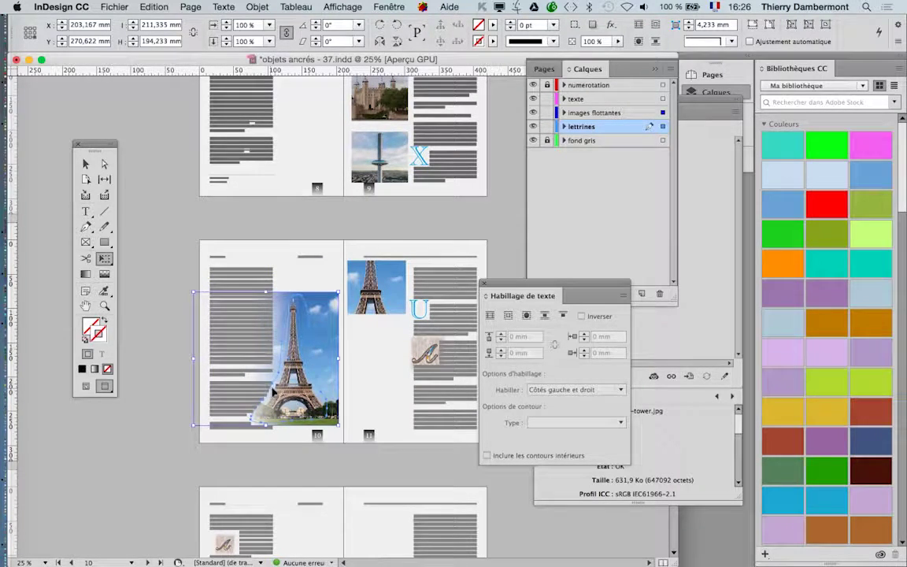
# Move the enlarged tower image and its outline about 15 mm down, towards the bottom of page 10.
pyautogui.press('super+equal')
pyautogui.press('super+equal')
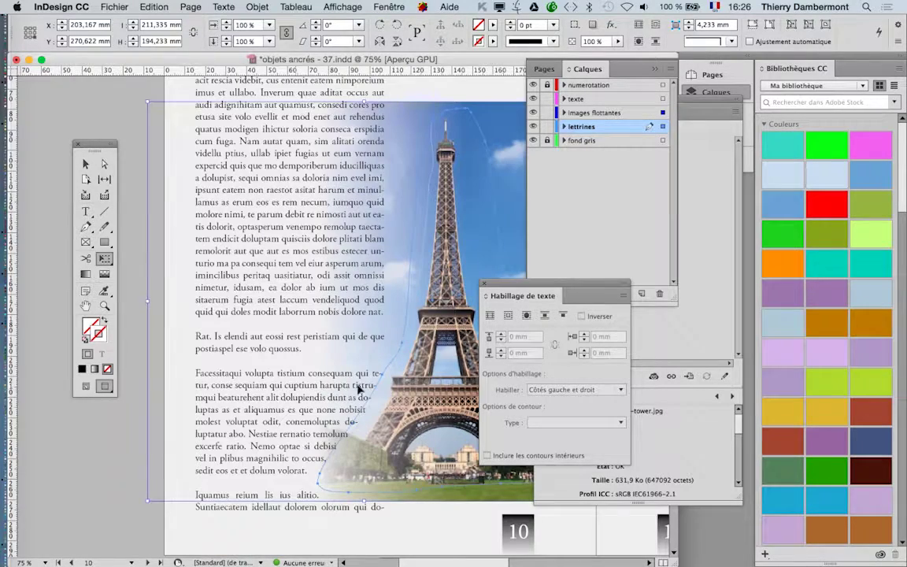
pyautogui.click(85, 305)
pyautogui.moveTo(388, 409); pyautogui.dragTo(271, 380)
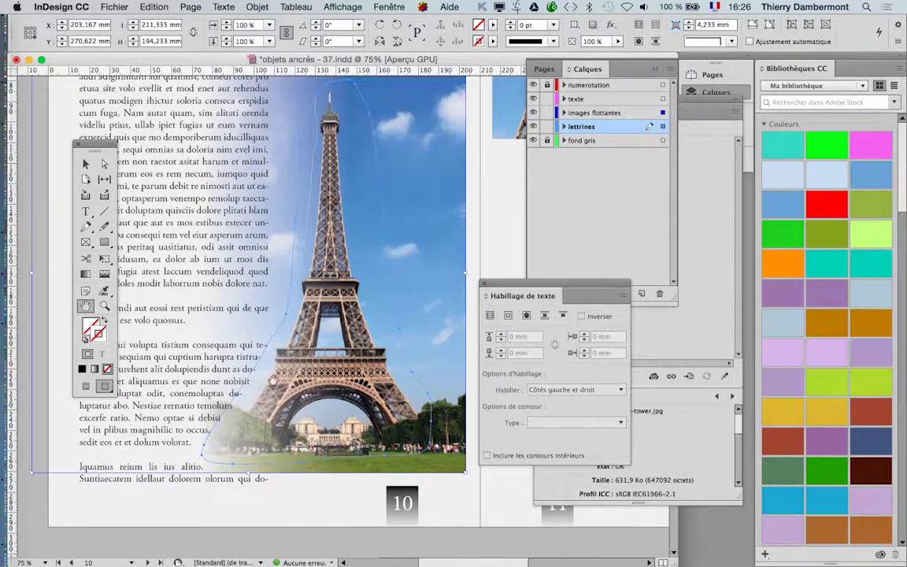
pyautogui.click(84, 164)
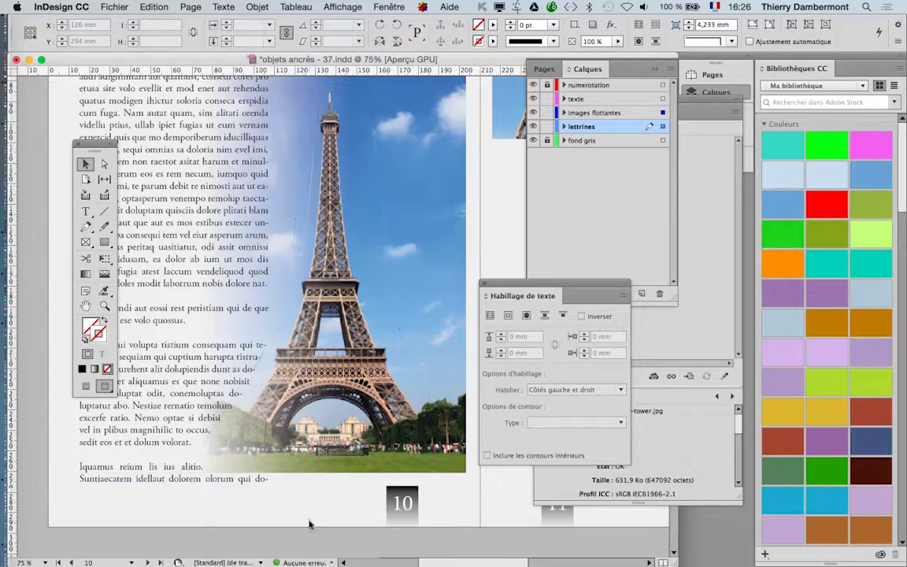
pyautogui.click(336, 294)
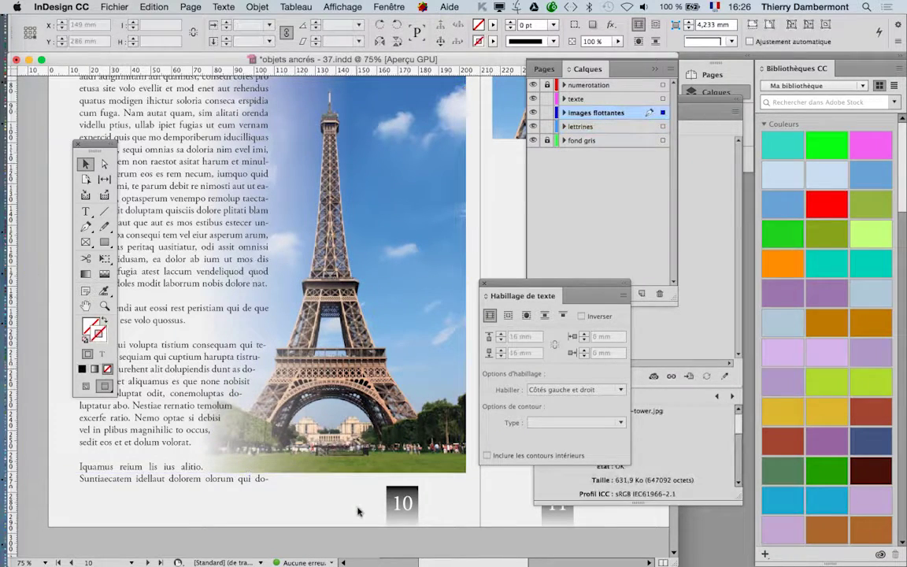
pyautogui.moveTo(336, 293); pyautogui.dragTo(336, 320)
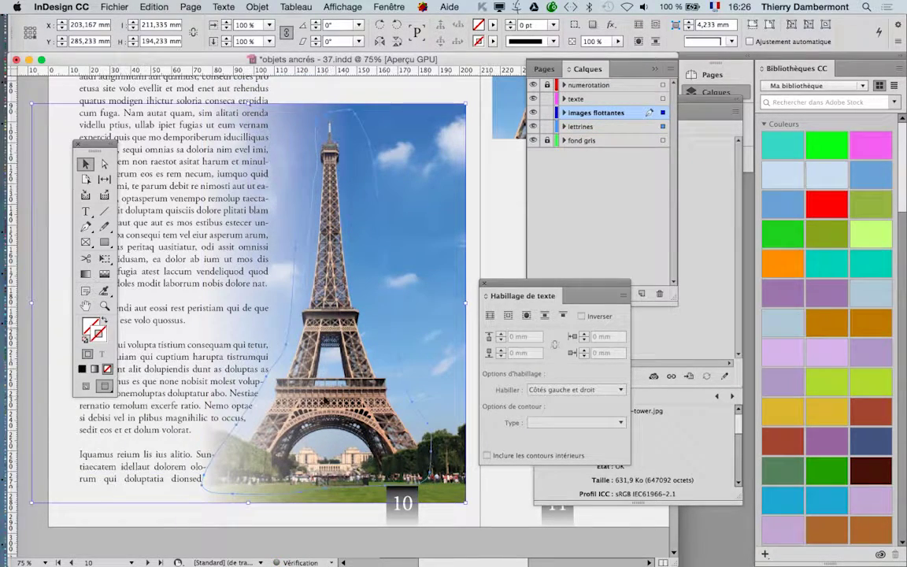
pyautogui.click(334, 518)
pyautogui.press('super+minus')
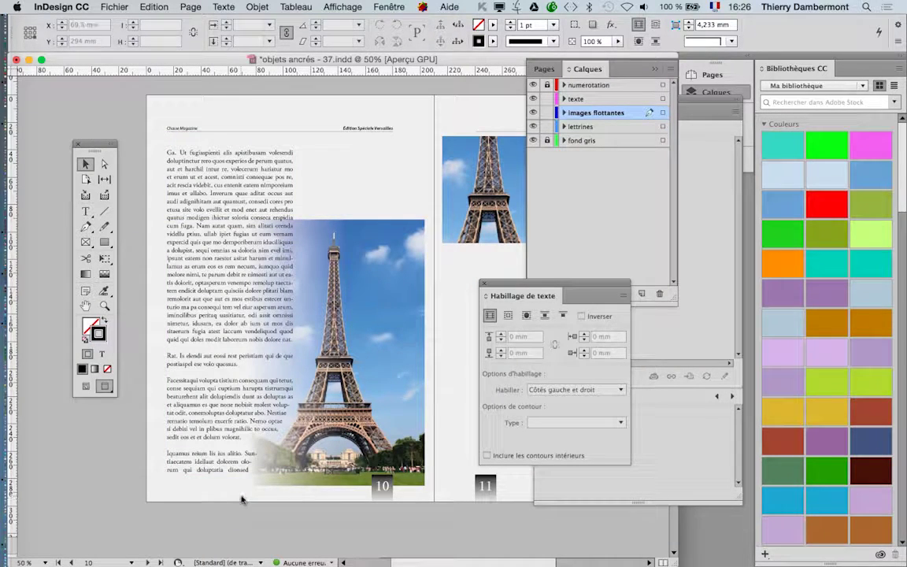
# Save the document under the new name "objets ancrés - 38.indd".
pyautogui.click(114, 6)
pyautogui.click(174, 107)
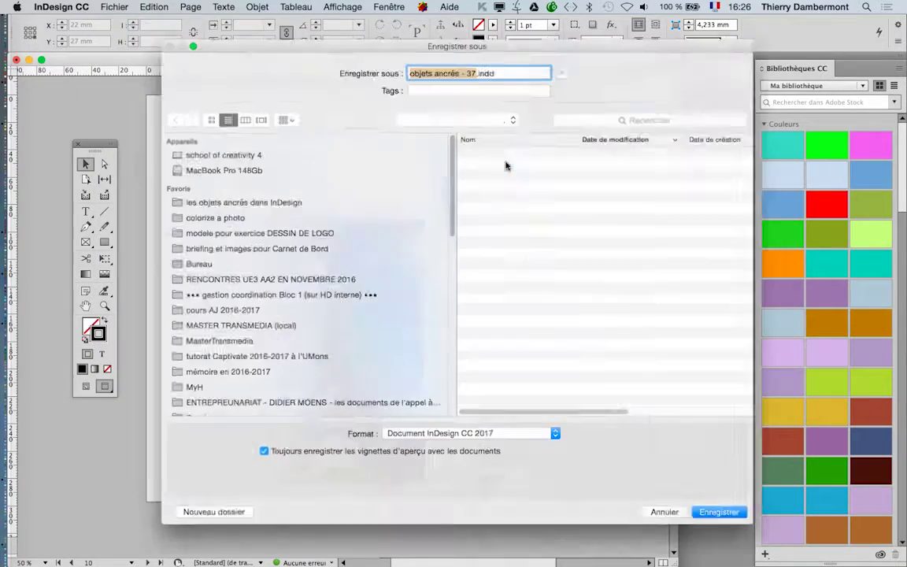
pyautogui.click(477, 60)
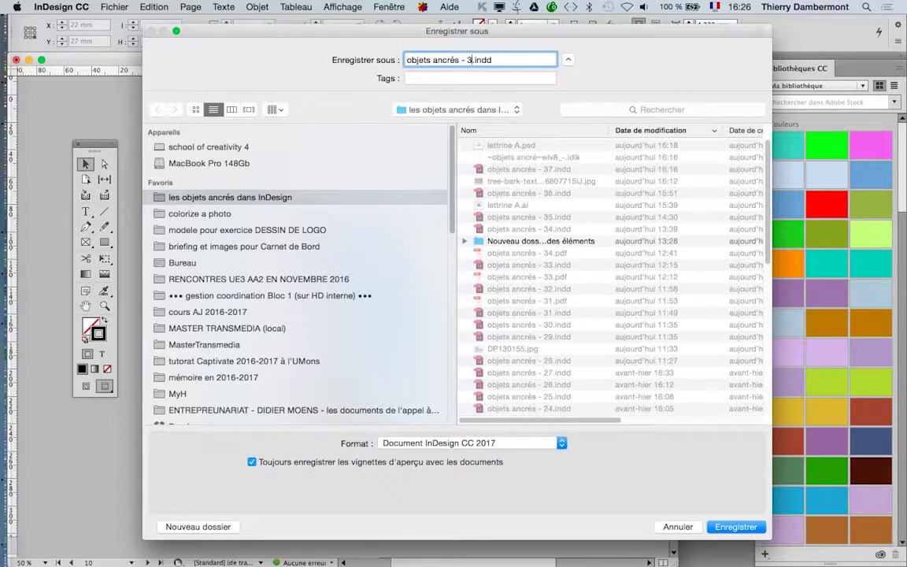
pyautogui.write('8')
pyautogui.press('Return')
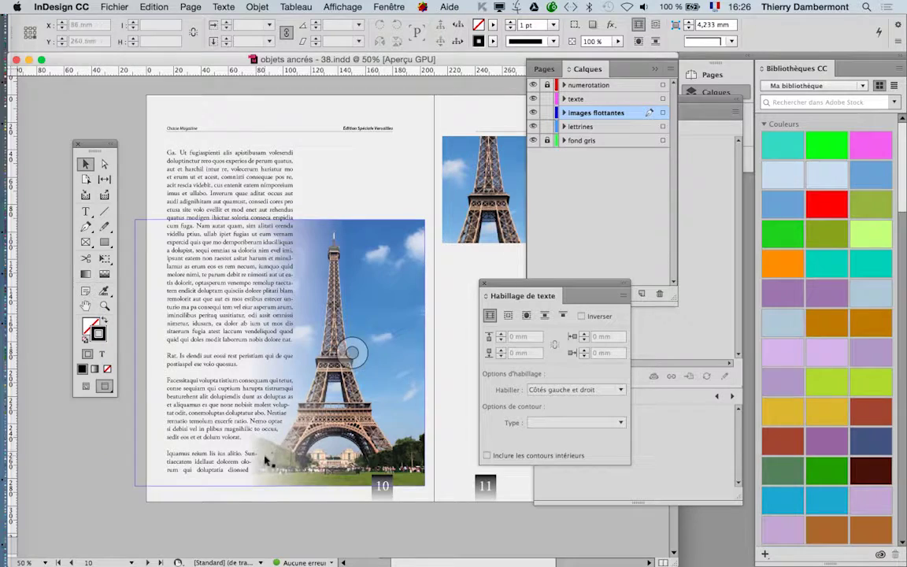
# Shift the tower image and its outline slightly left on page 10, and check the text wrap up close.
pyautogui.click(281, 500)
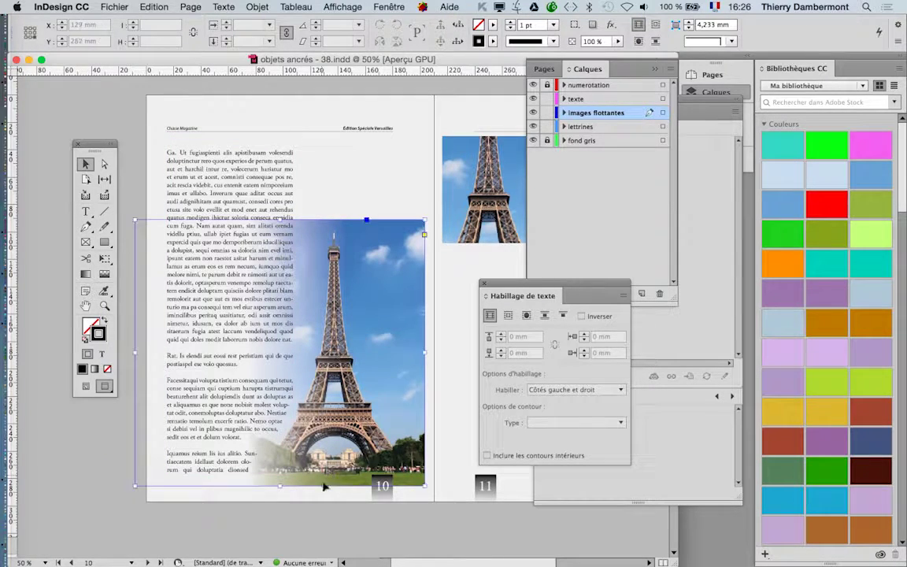
pyautogui.click(338, 429)
pyautogui.moveTo(338, 429); pyautogui.dragTo(325, 427)
pyautogui.click(312, 520)
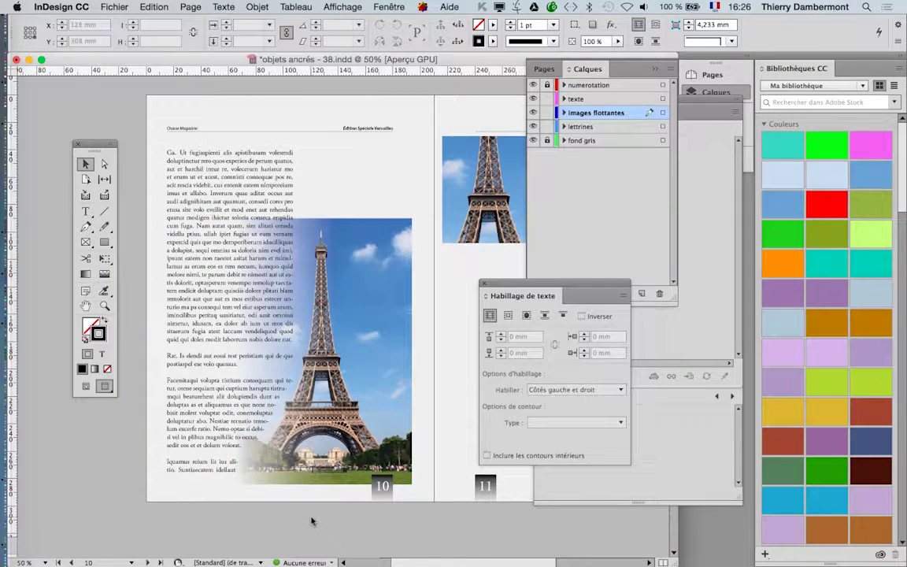
pyautogui.scroll(1, 228, 470)
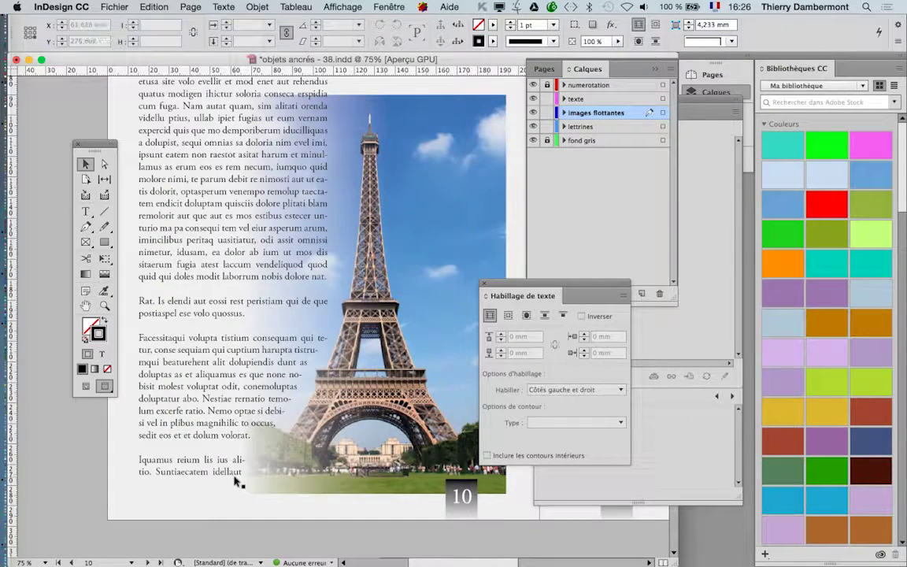
pyautogui.scroll(-1, 236, 482)
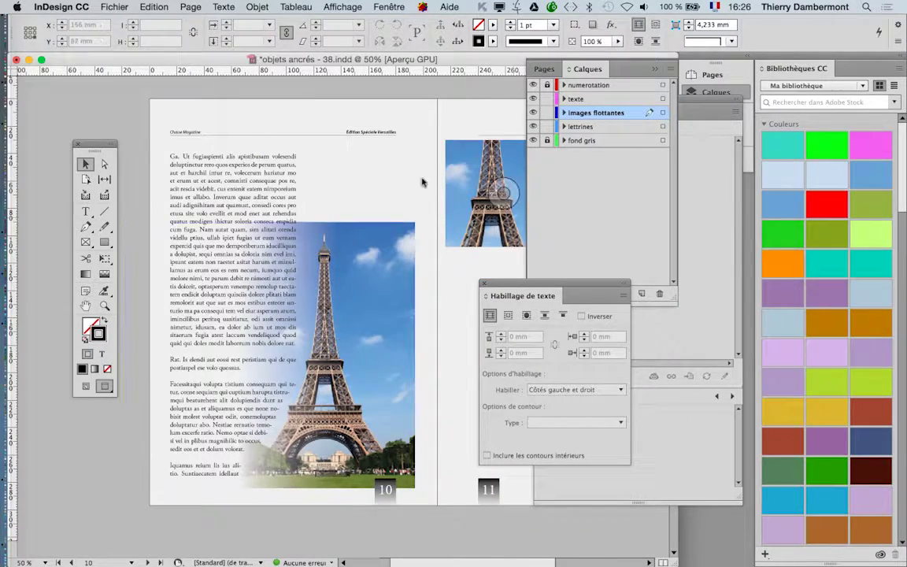
# Switch to Firefox and search Google Images for "flower sky".
pyautogui.moveTo(15, 473)
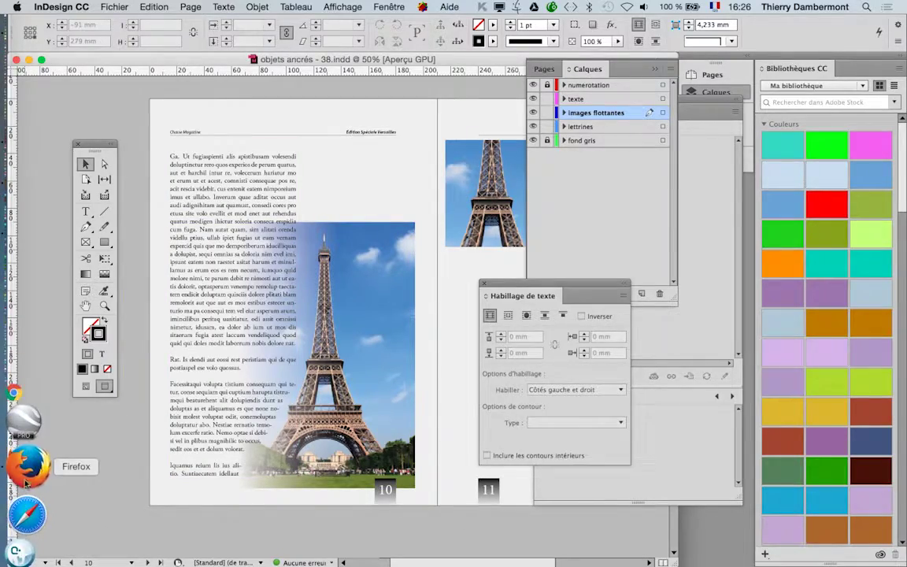
pyautogui.click(28, 447)
pyautogui.click(89, 6)
pyautogui.click(107, 33)
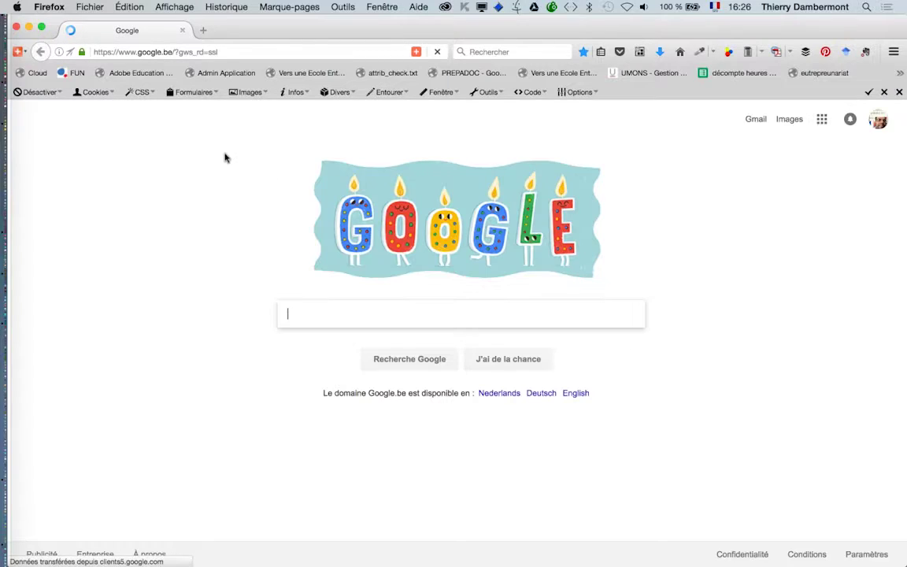
pyautogui.click(323, 317)
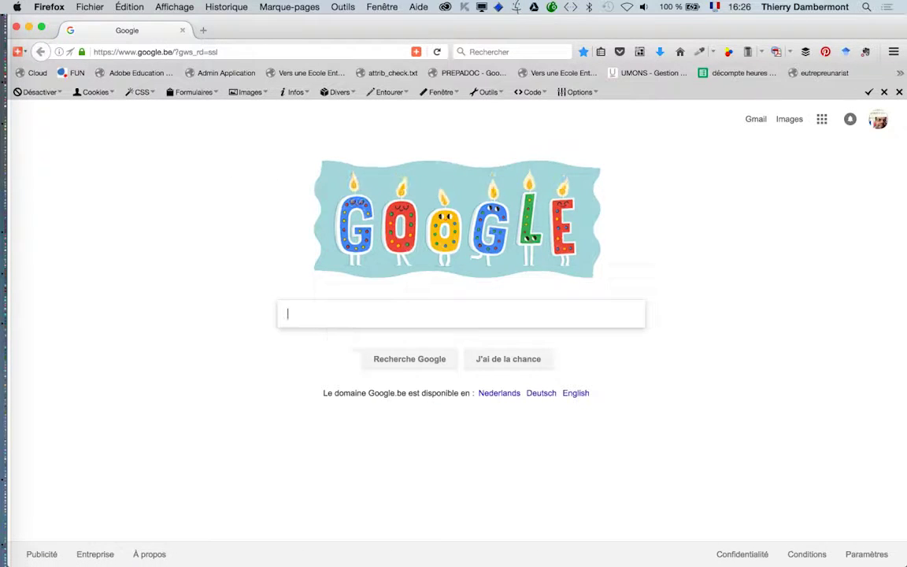
pyautogui.write('flower ')
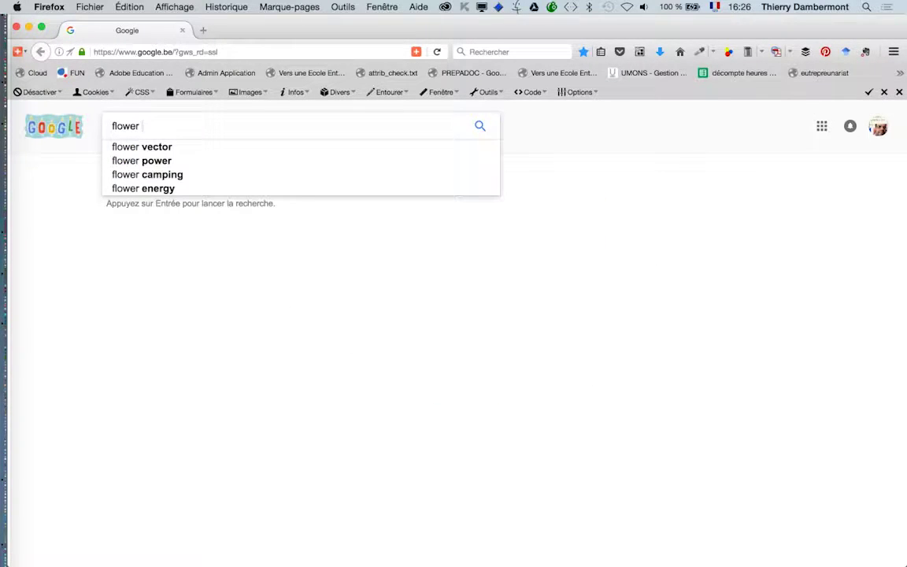
pyautogui.write('sky')
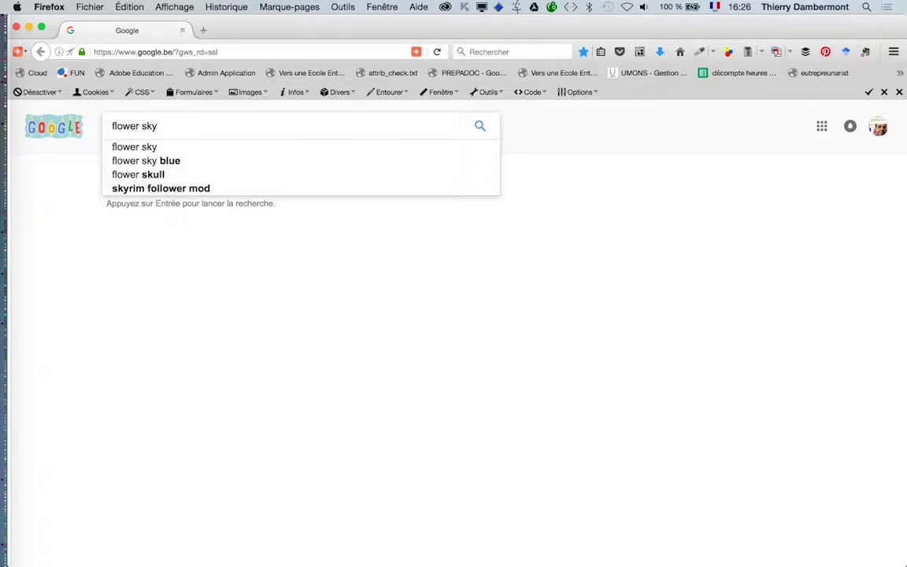
pyautogui.press('Return')
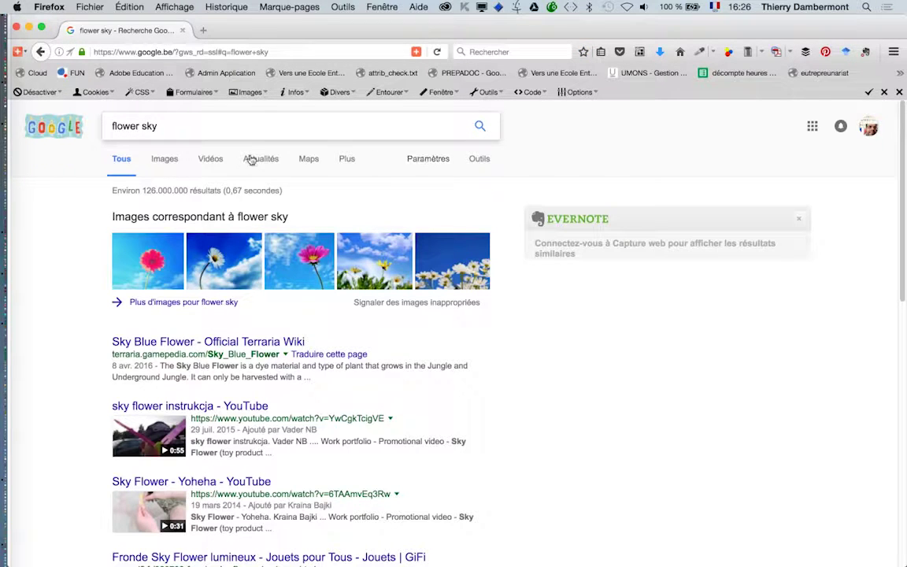
pyautogui.click(166, 160)
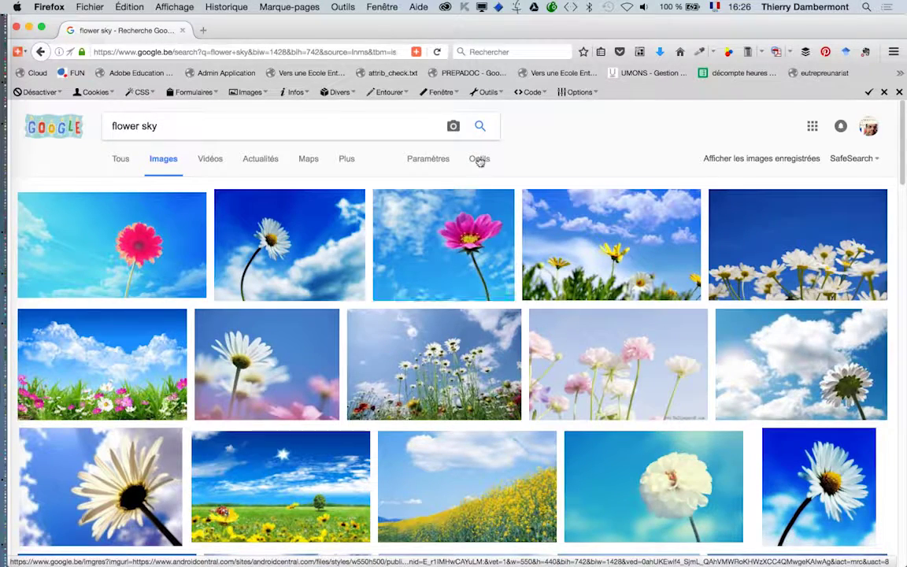
pyautogui.click(479, 160)
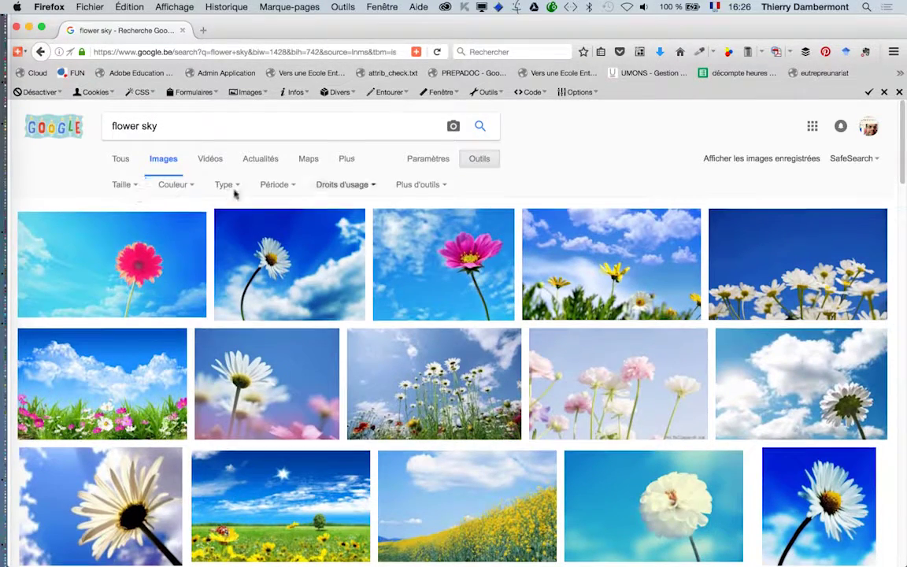
pyautogui.click(121, 185)
pyautogui.moveTo(138, 278)
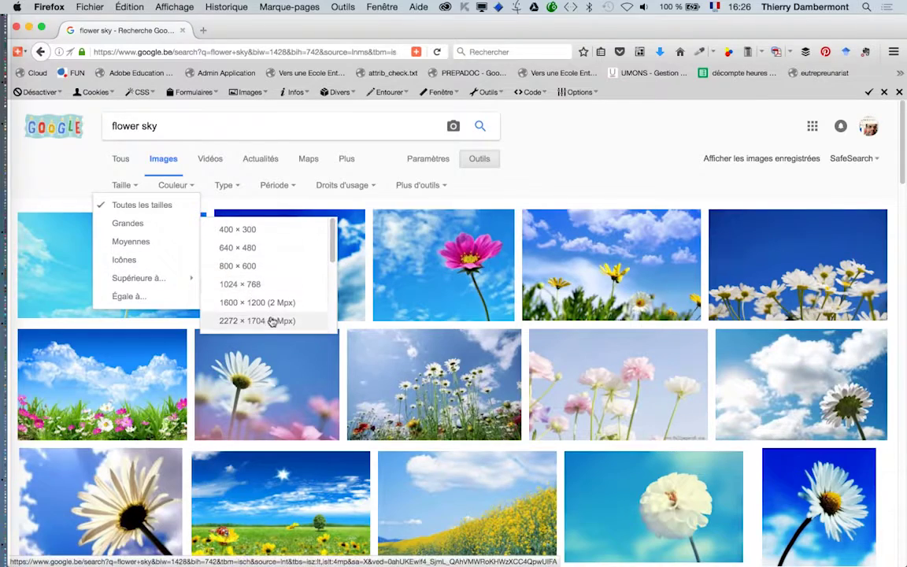
pyautogui.click(563, 174)
# Open the pink flower image at full size and save it as pink-flower-and-sky-du4.jpg in the folder "les objets ancrés dans InDesign".
pyautogui.click(201, 29)
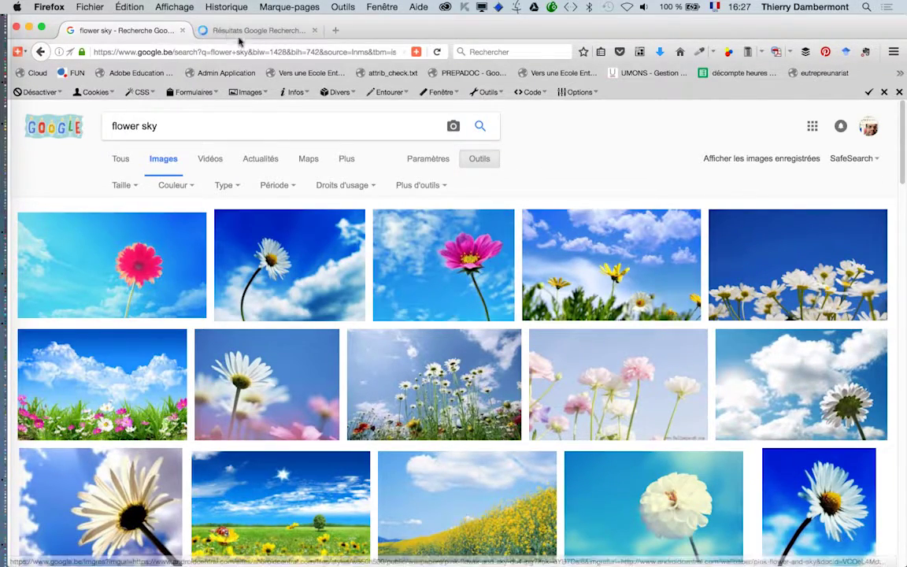
pyautogui.click(252, 30)
pyautogui.click(716, 285)
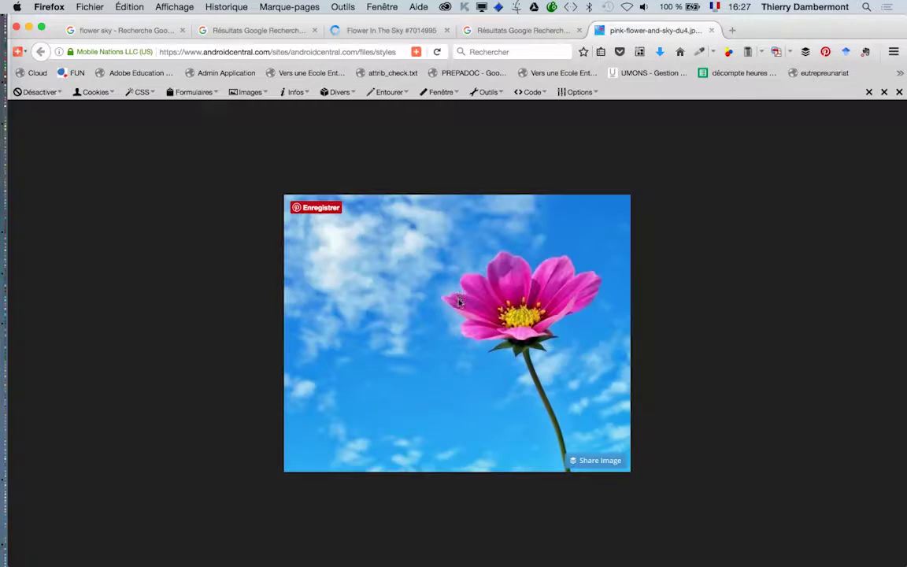
pyautogui.rightClick(454, 289)
pyautogui.click(504, 329)
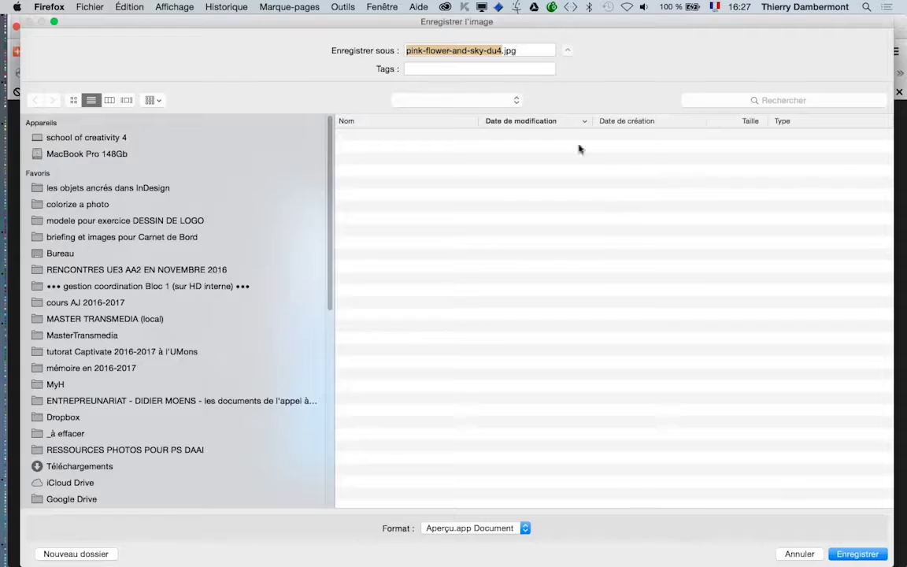
pyautogui.click(858, 554)
# Switch back to InDesign, hide the side panels and enlarge the document window.
pyautogui.press('super+Tab')
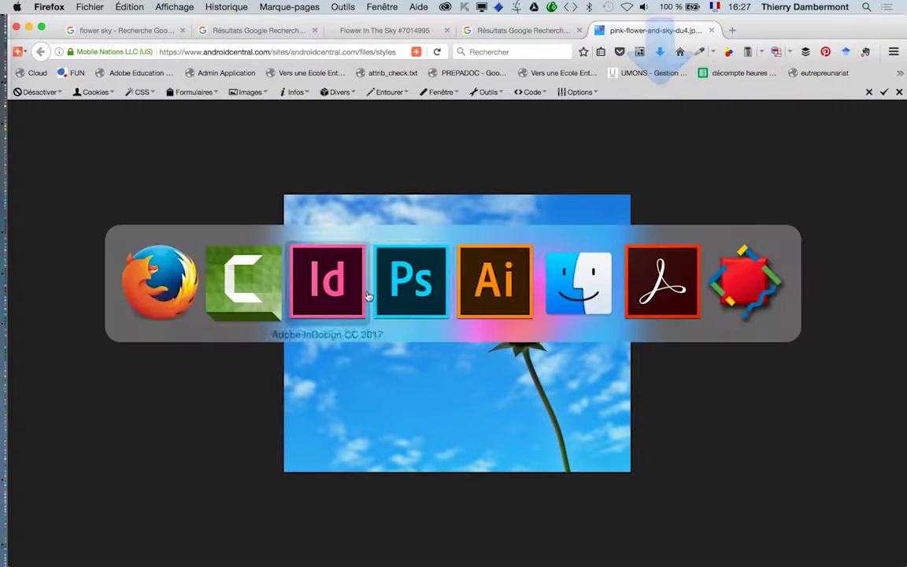
pyautogui.click(338, 292)
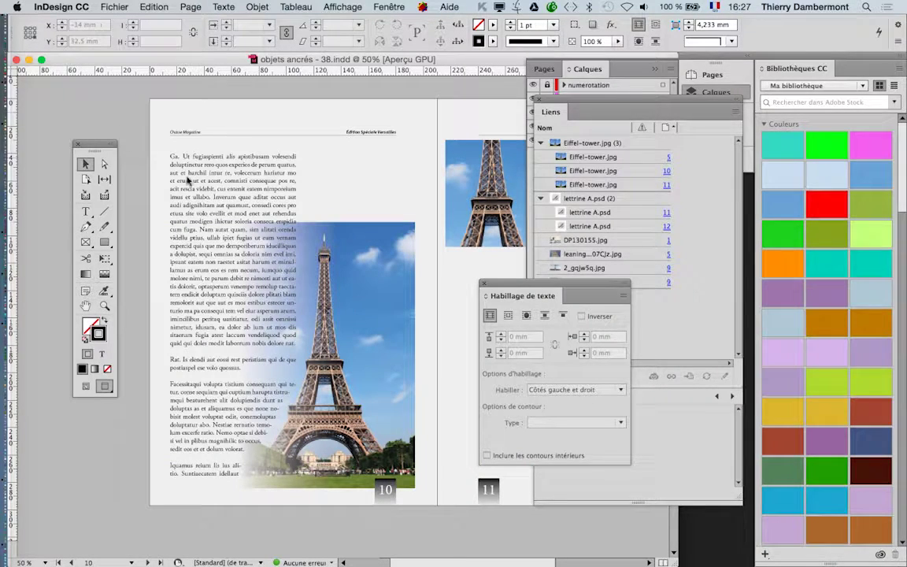
pyautogui.hotkey('shift', 'Tab')
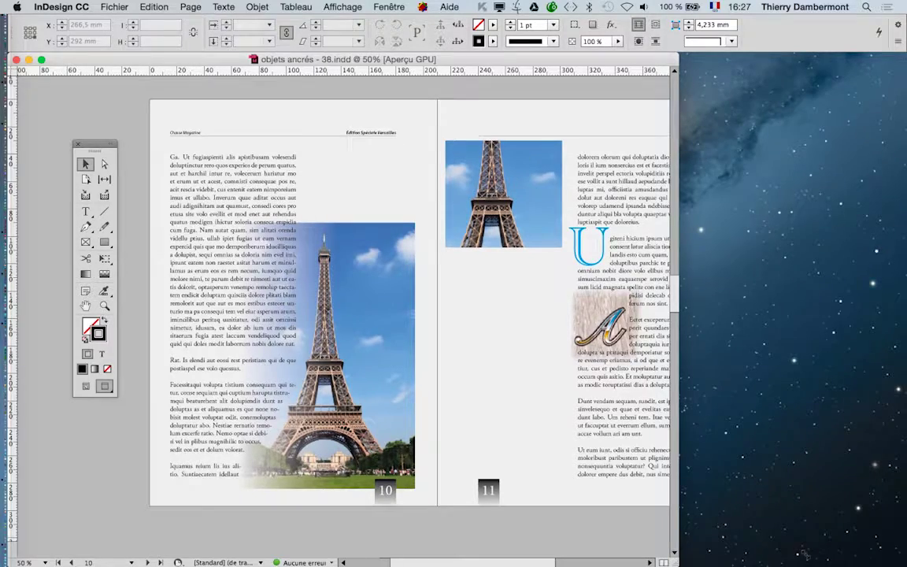
pyautogui.click(41, 59)
# Create a new multi-page A4 portrait print document with facing pages and 12,7 mm margins.
pyautogui.scroll(-10, 407, 261)
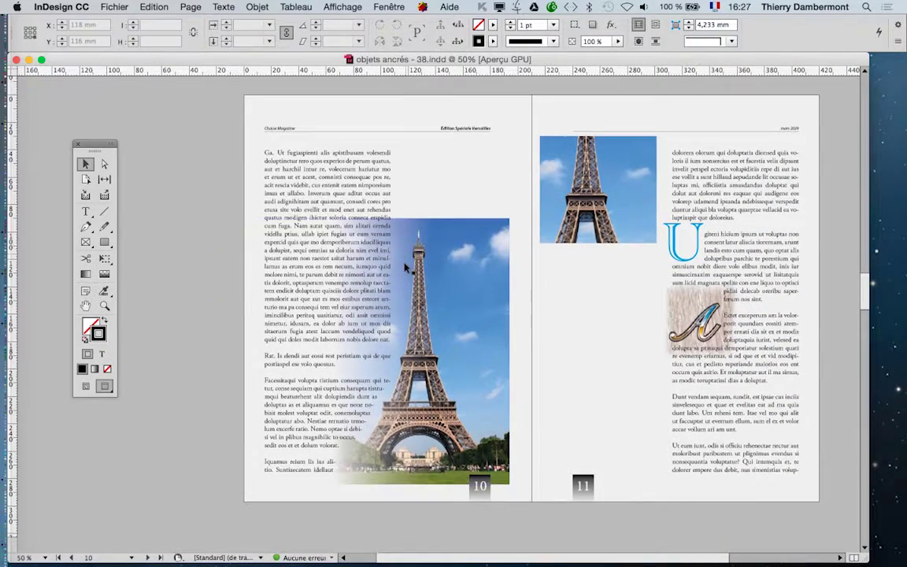
pyautogui.scroll(-10, 403, 279)
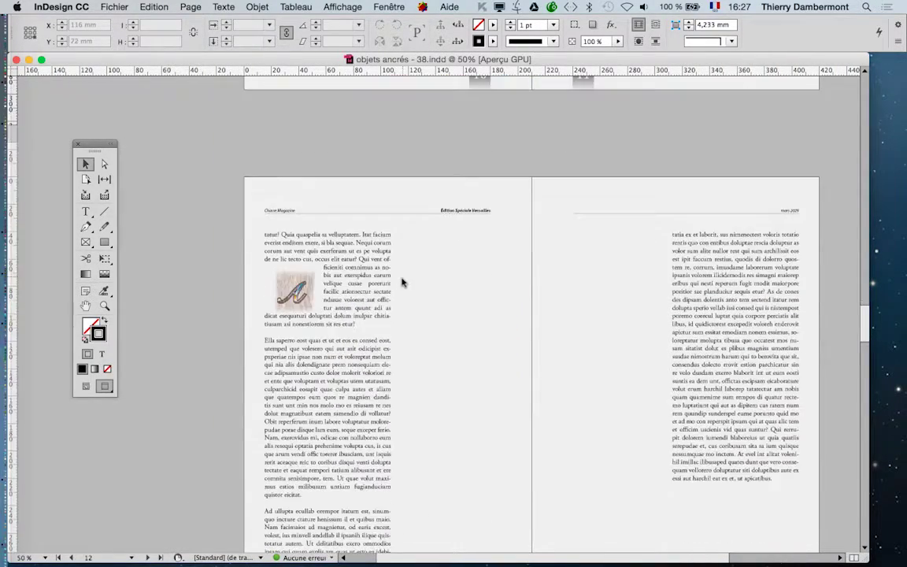
pyautogui.scroll(-10, 401, 281)
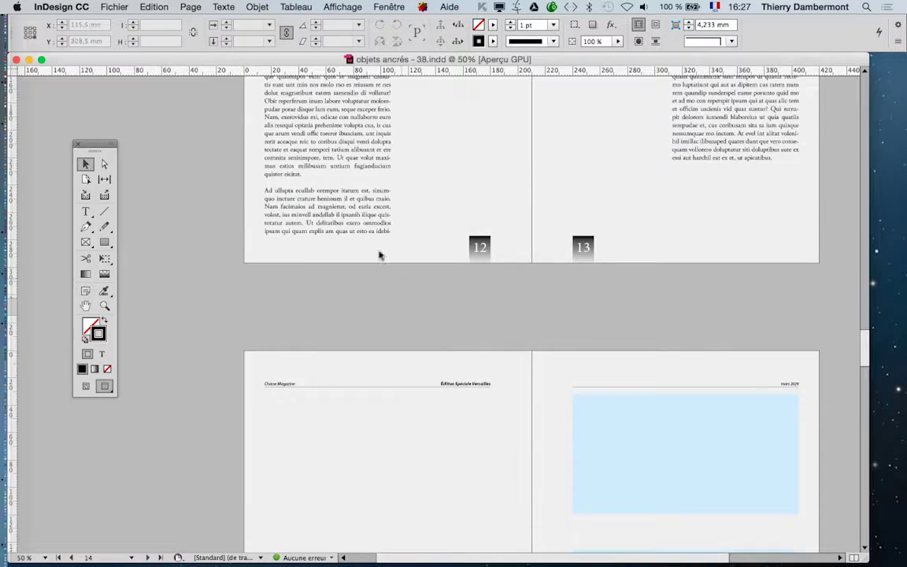
pyautogui.click(114, 6)
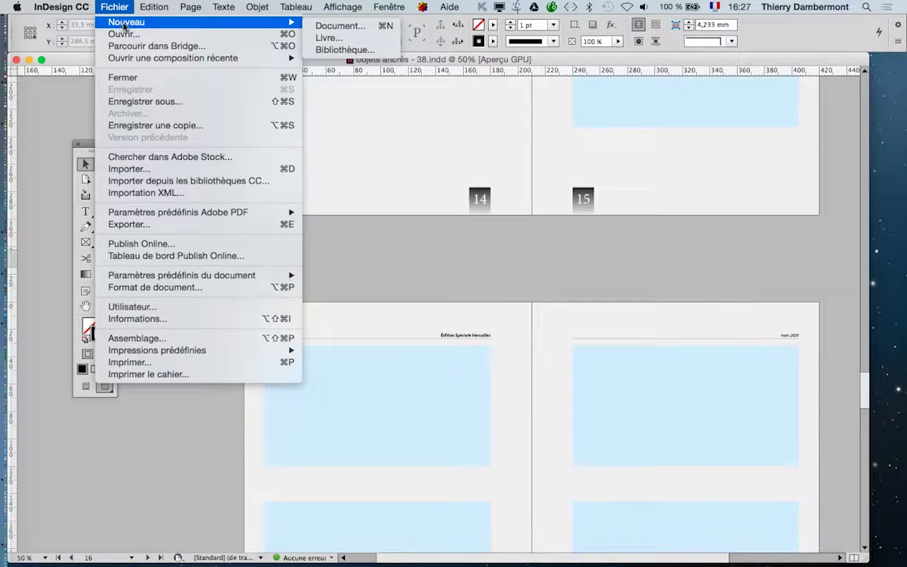
pyautogui.click(344, 24)
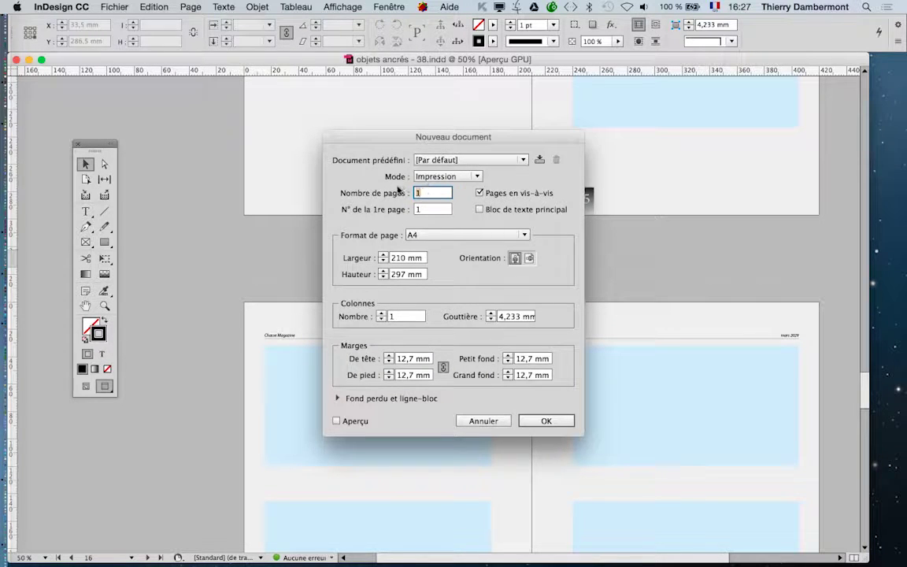
pyautogui.press('Return')
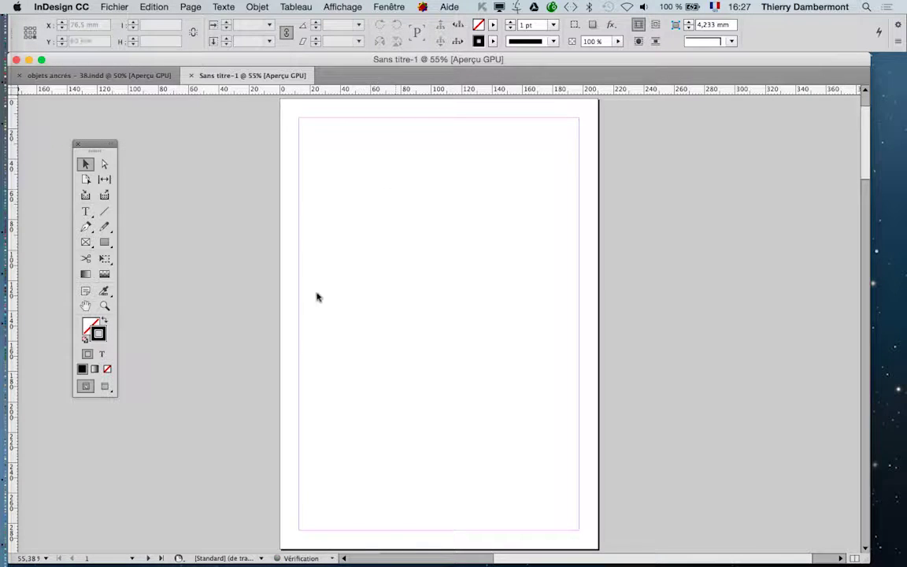
# Import pink-flower-and-sky-du4.jpg across the spread of pages 2–3, about 444 × 355 mm, extending beyond the page edges.
pyautogui.scroll(-10, 316, 301)
pyautogui.press('super+minus')
pyautogui.press('super+minus')
pyautogui.press('super+minus')
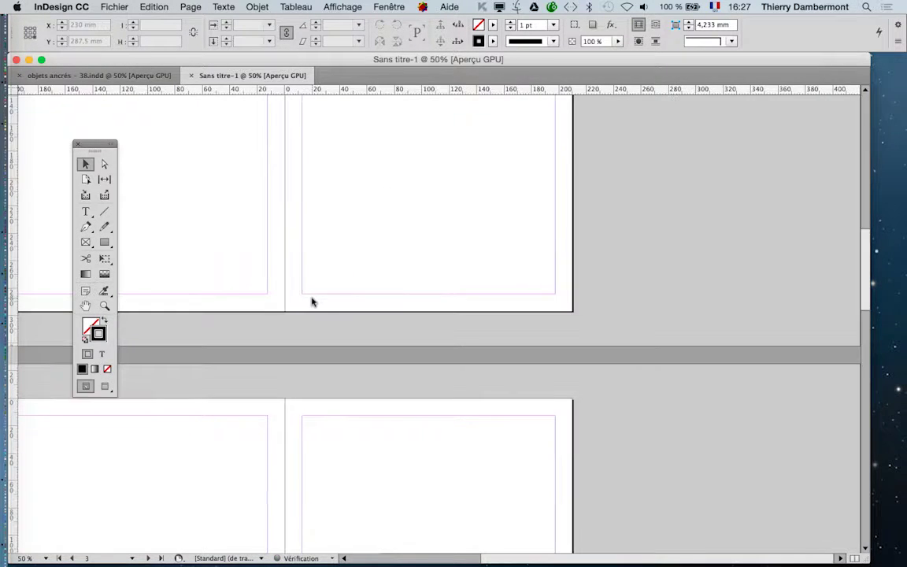
pyautogui.scroll(5, 352, 241)
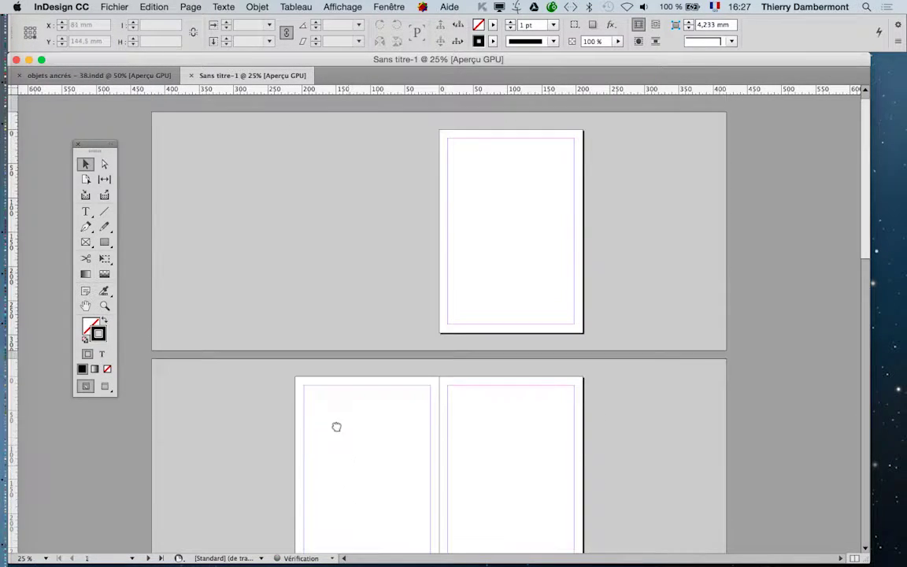
pyautogui.scroll(-3, 336, 425)
pyautogui.click(114, 6)
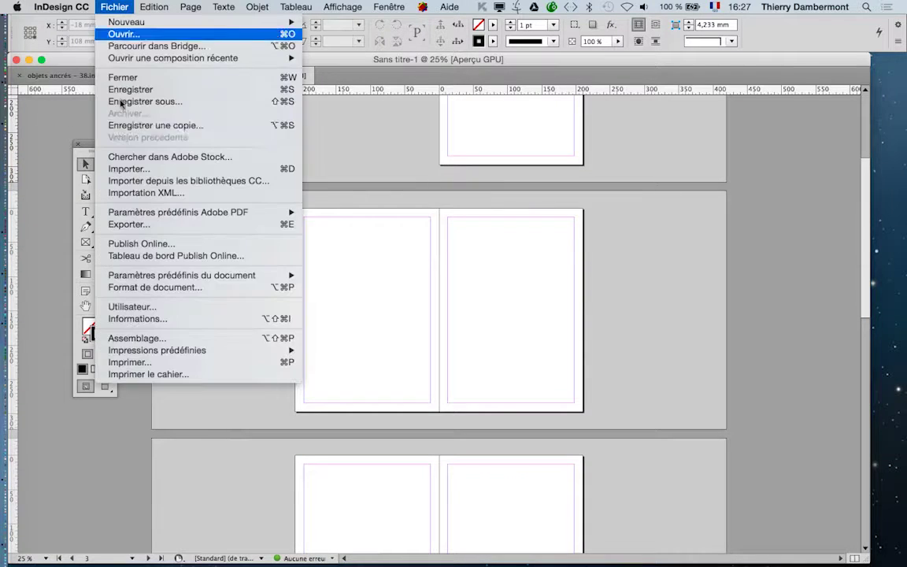
pyautogui.click(114, 167)
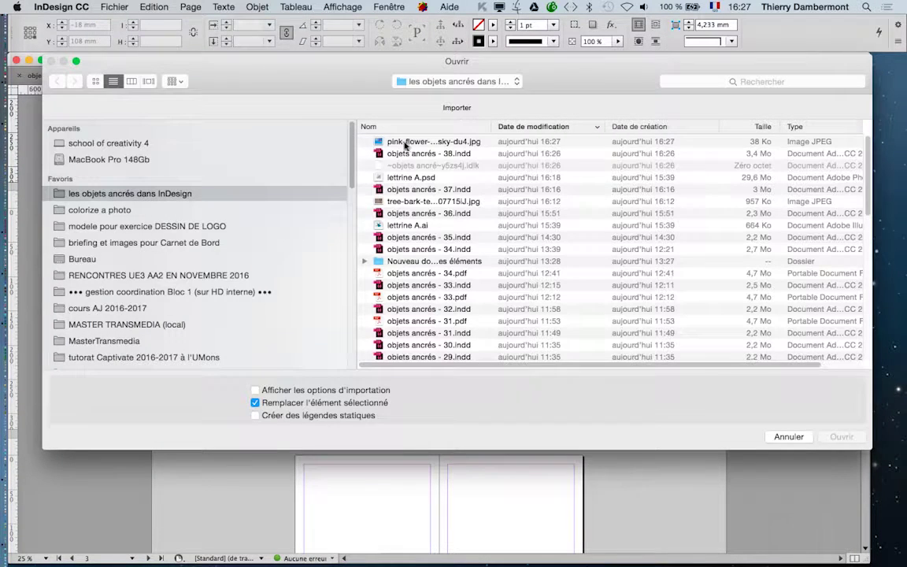
pyautogui.click(856, 437)
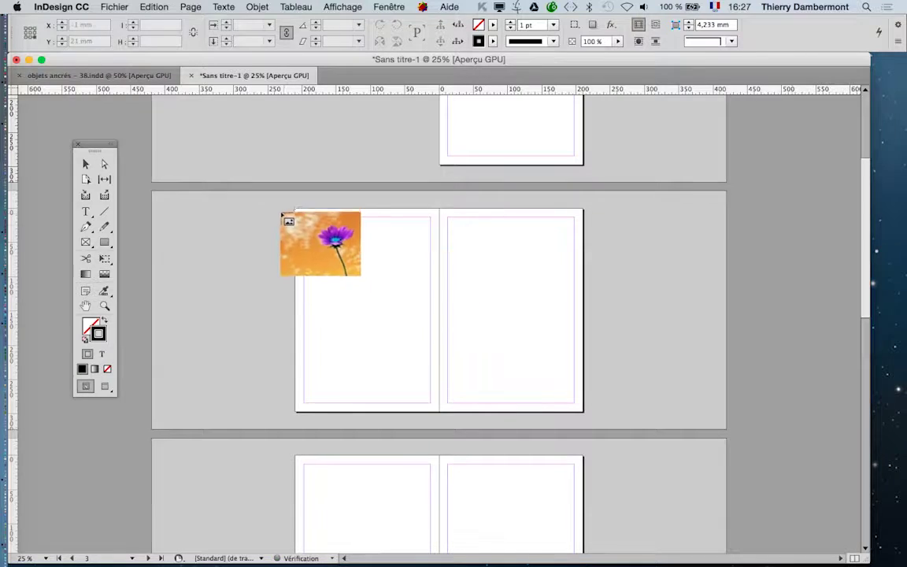
pyautogui.moveTo(287, 205); pyautogui.dragTo(588, 401)
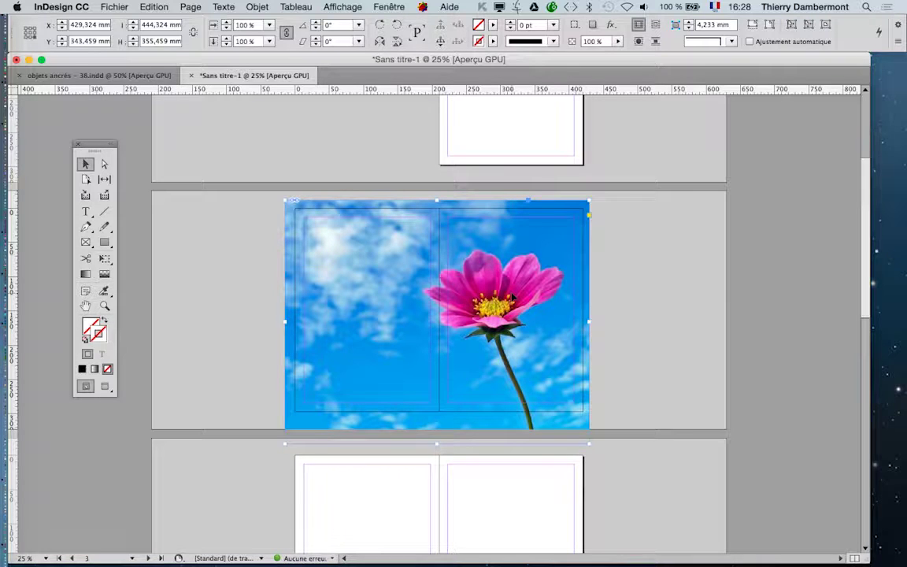
pyautogui.press('super+Tab')
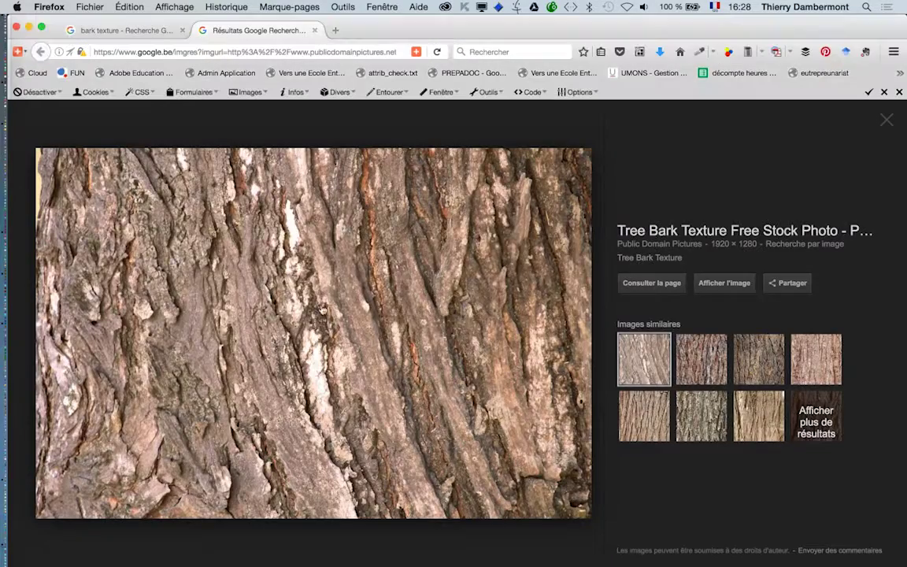
pyautogui.press('super+Tab')
pyautogui.click(321, 274)
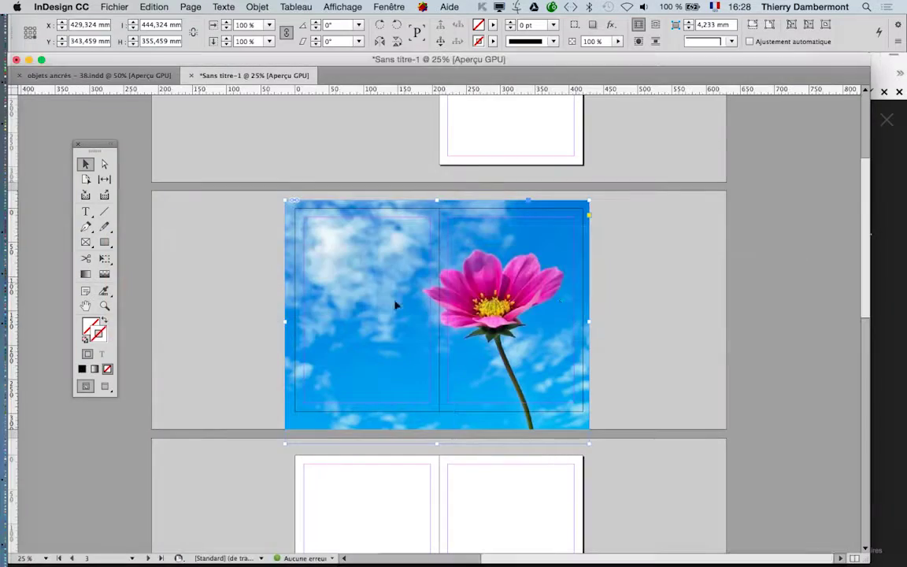
# Lock the flower image's layer, Calque 1, and add a new layer above it.
pyautogui.click(393, 7)
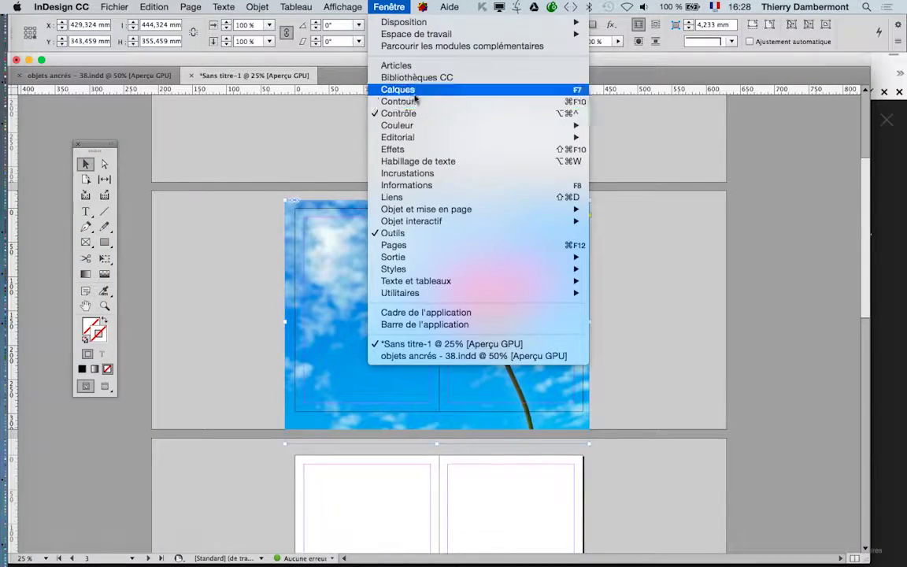
pyautogui.click(375, 88)
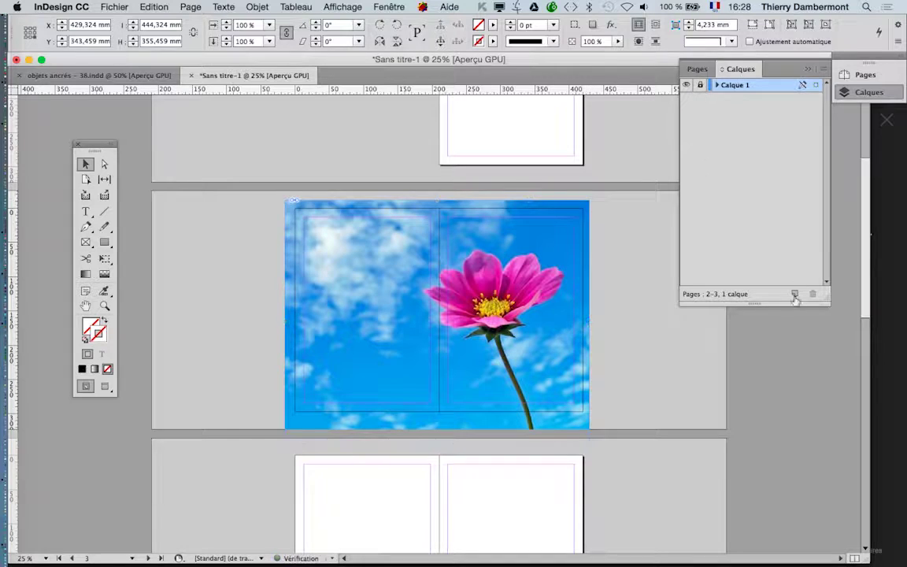
pyautogui.click(794, 294)
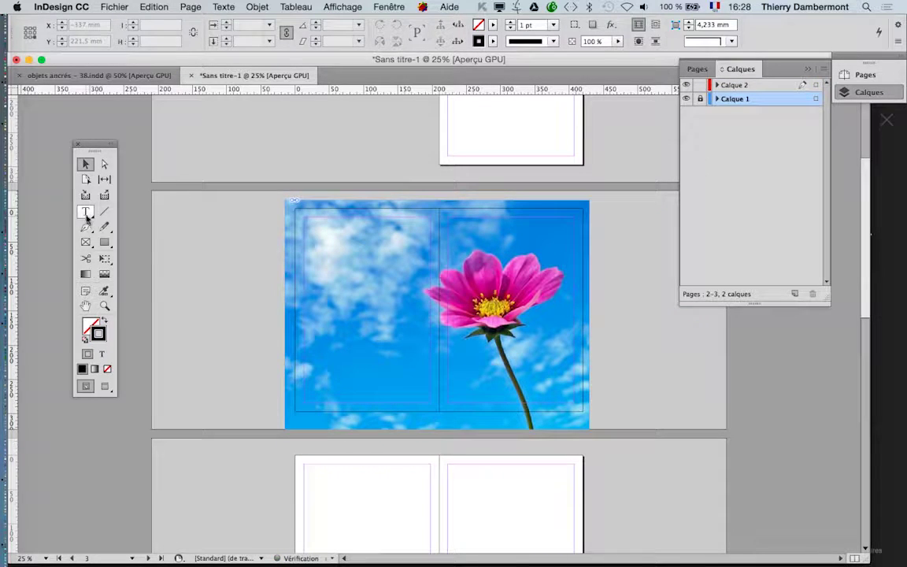
# Draw a text frame about 283 × 146 mm over the lower part of the flower spread and fill it with placeholder text.
pyautogui.click(86, 213)
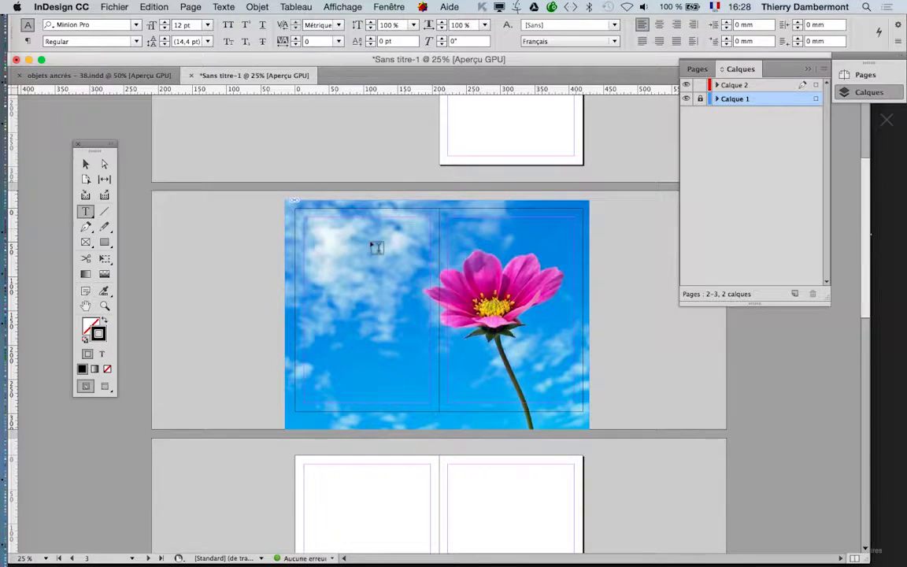
pyautogui.press('super+equal')
pyautogui.moveTo(506, 296); pyautogui.dragTo(293, 220)
pyautogui.moveTo(339, 324); pyautogui.dragTo(728, 524)
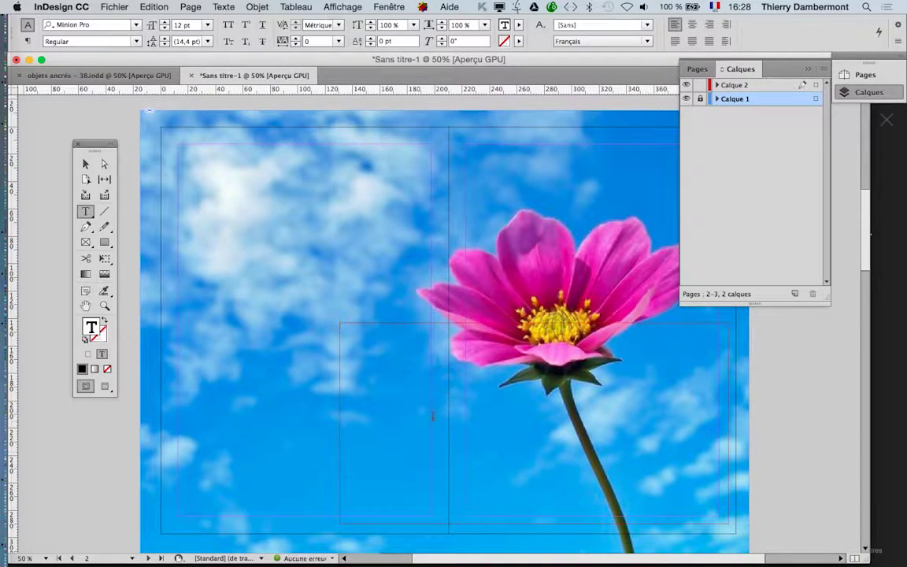
pyautogui.rightClick(432, 414)
pyautogui.click(530, 446)
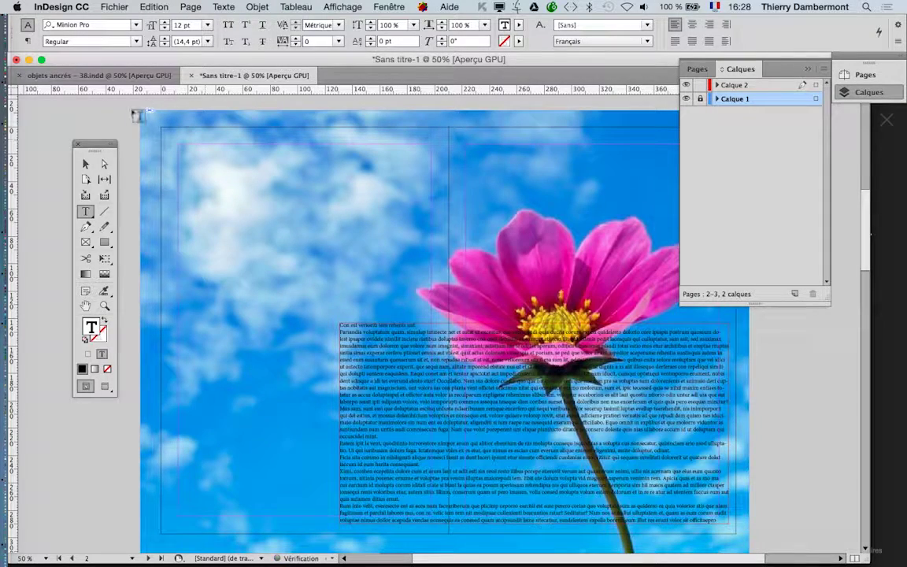
# Set the type size of the placeholder text frame to 30 pt.
pyautogui.click(89, 166)
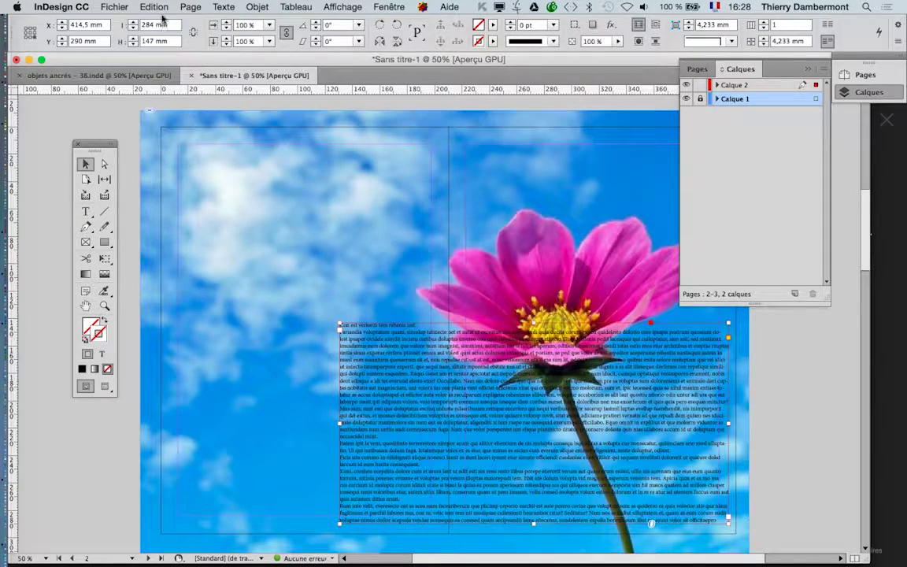
pyautogui.click(211, 7)
pyautogui.click(247, 71)
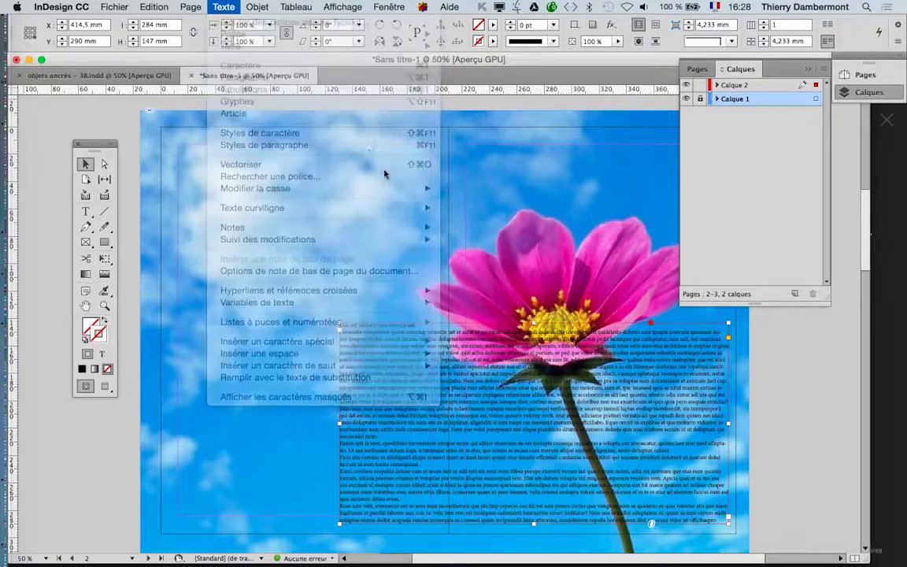
pyautogui.click(567, 149)
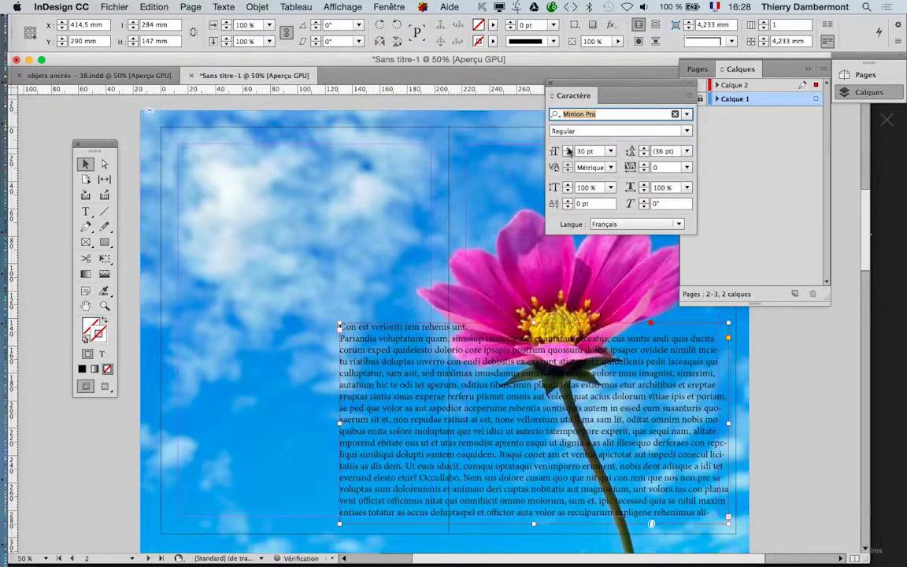
pyautogui.click(567, 149)
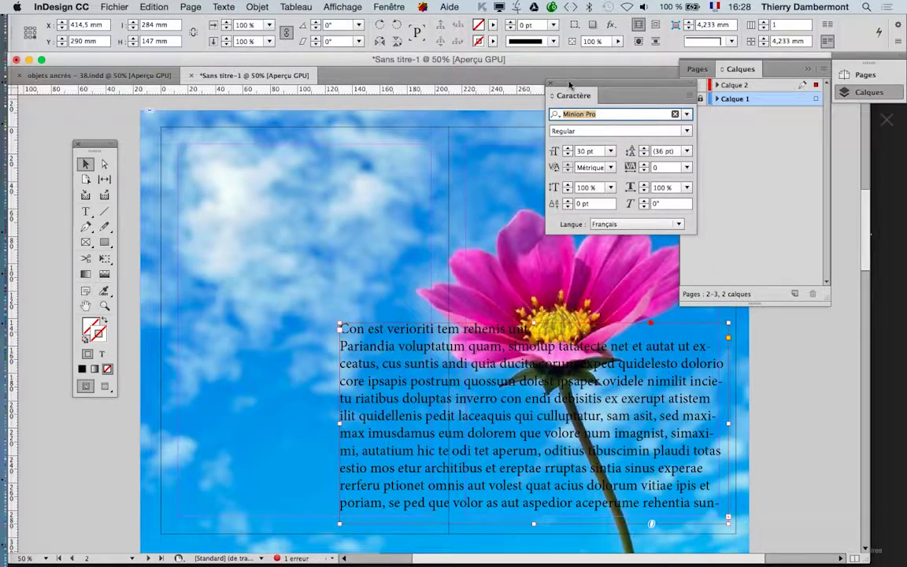
pyautogui.moveTo(570, 83); pyautogui.dragTo(343, 46)
# Divide the placeholder text frame into 2 columns.
pyautogui.click(264, 7)
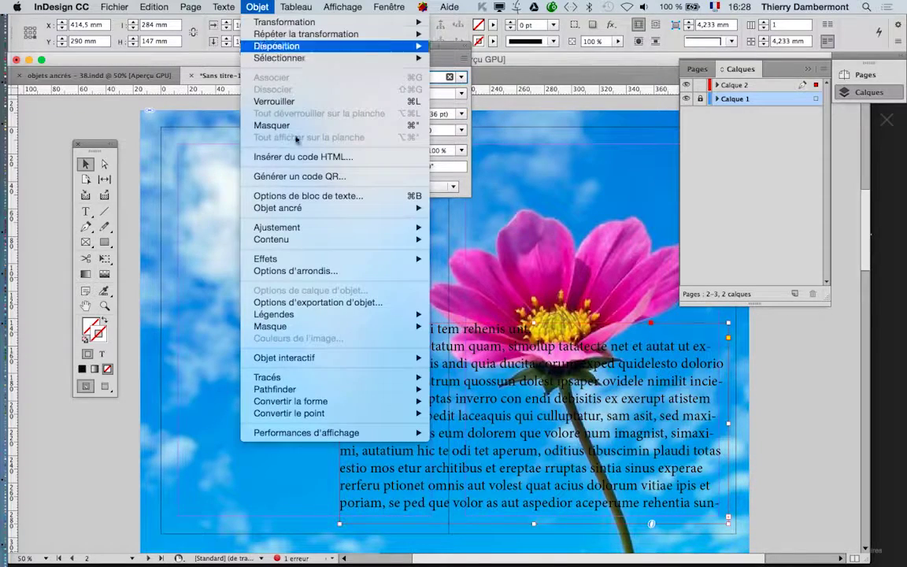
pyautogui.click(299, 195)
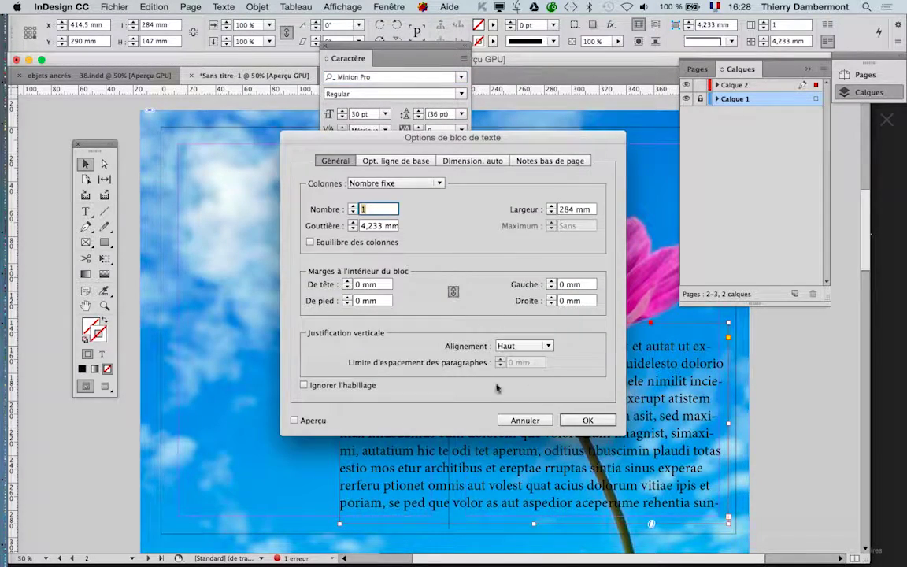
pyautogui.click(352, 206)
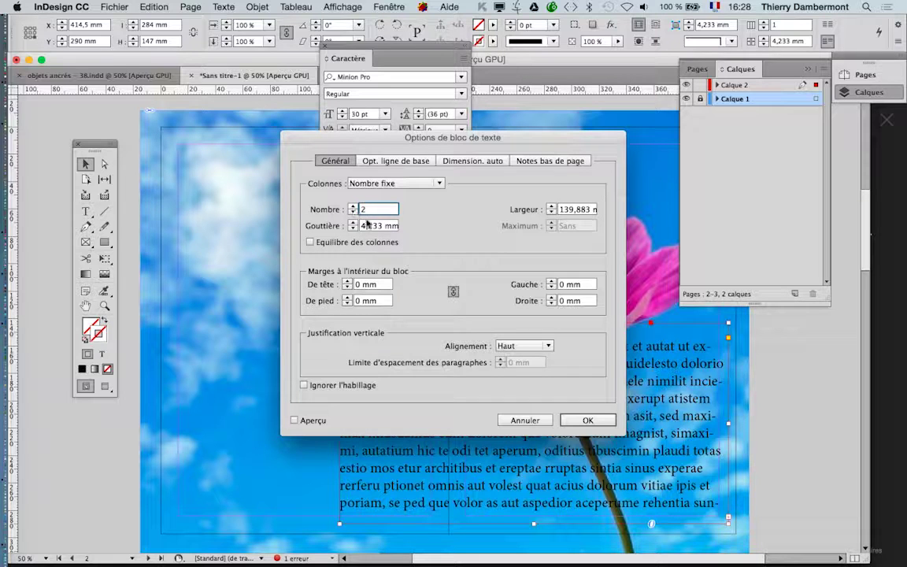
pyautogui.click(582, 421)
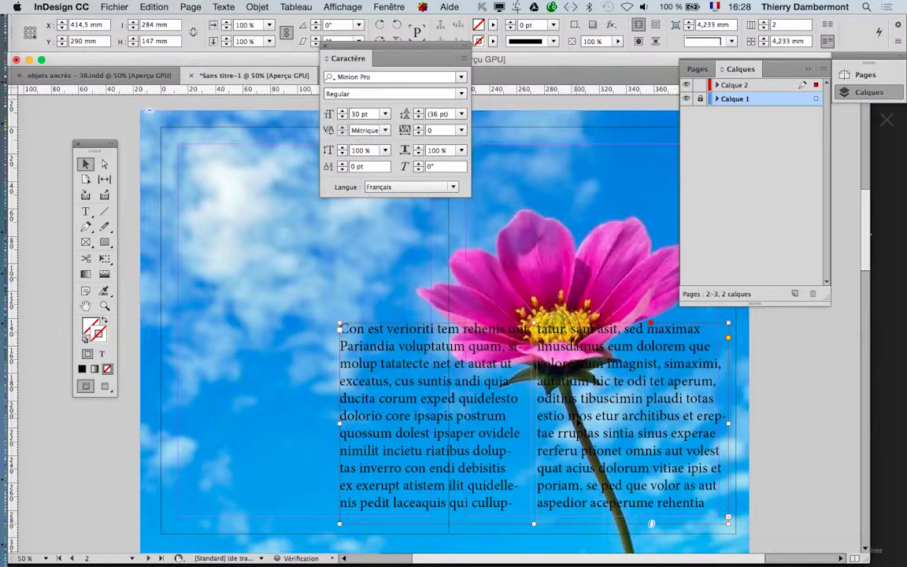
# Lock the text layer, Calque 2, and add a new layer above it.
pyautogui.click(699, 85)
pyautogui.click(794, 294)
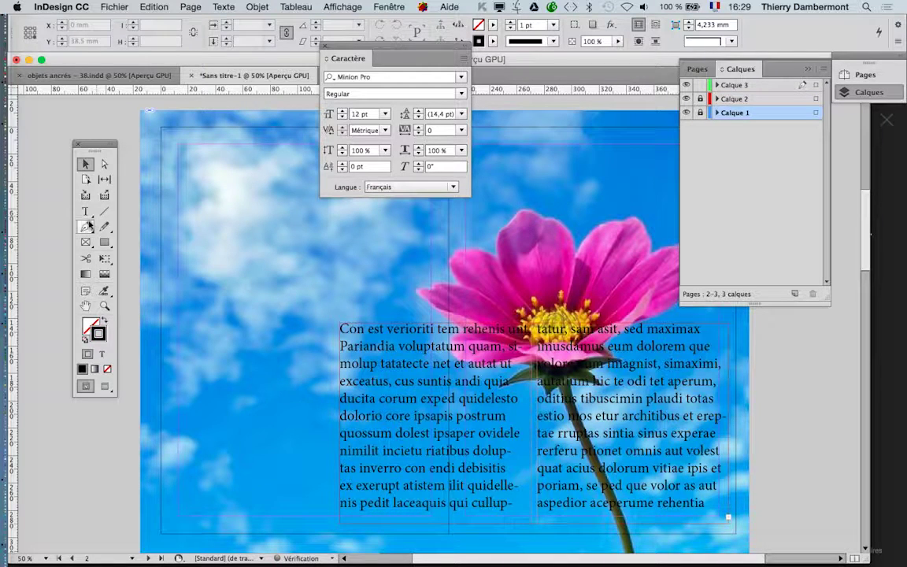
# Draw a freehand Pencil outline about 218 × 267 mm around the flower head and stem.
pyautogui.click(105, 227)
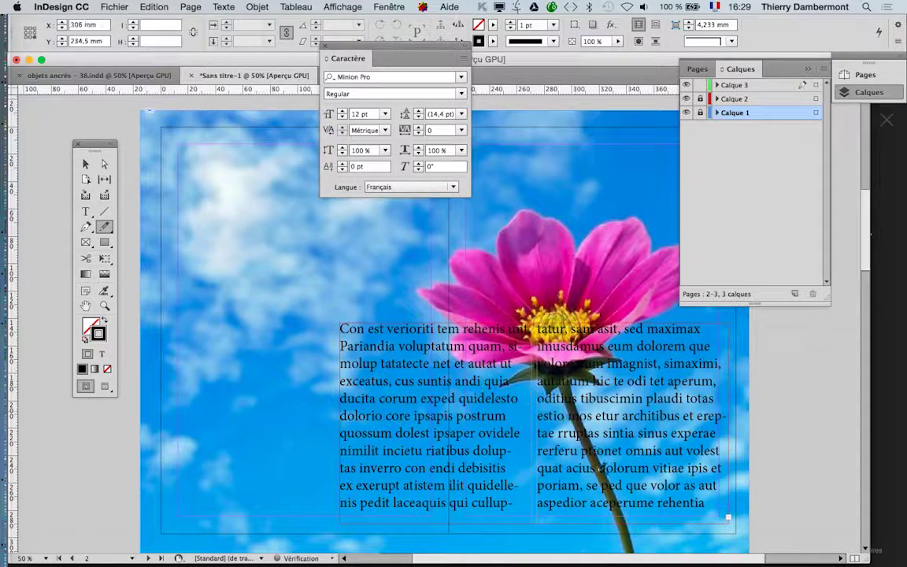
pyautogui.scroll(-1, 552, 482)
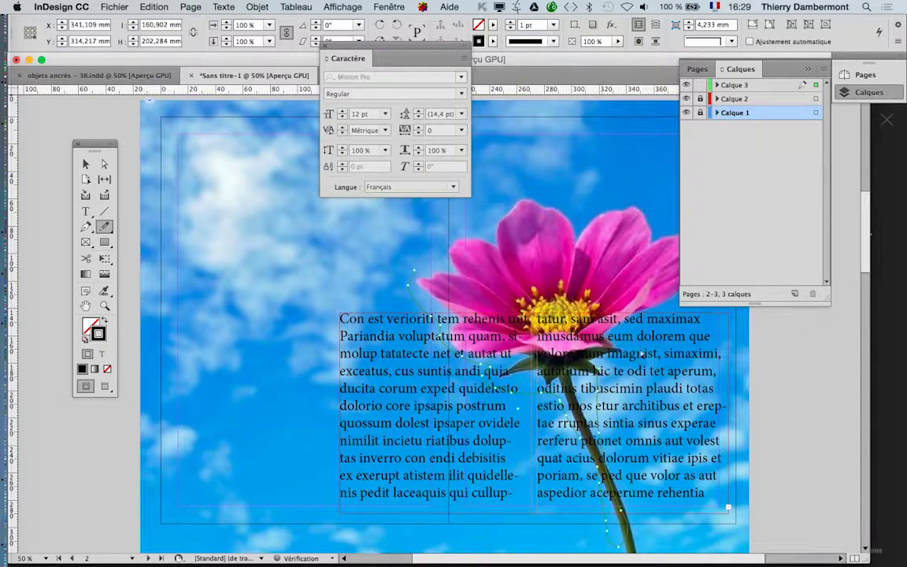
pyautogui.click(808, 69)
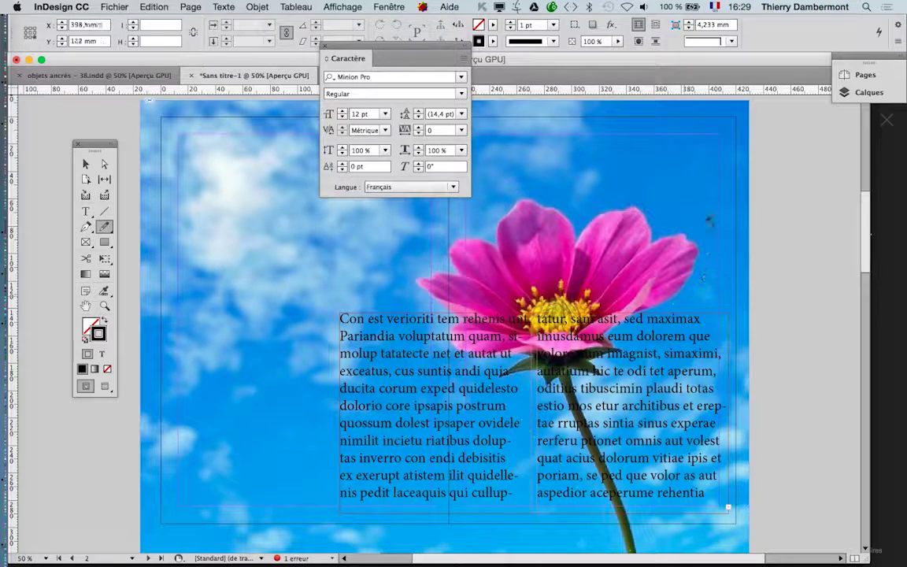
pyautogui.click(432, 243)
# Show the text wrap settings and wrap the text around the shape of the flower outline.
pyautogui.click(388, 7)
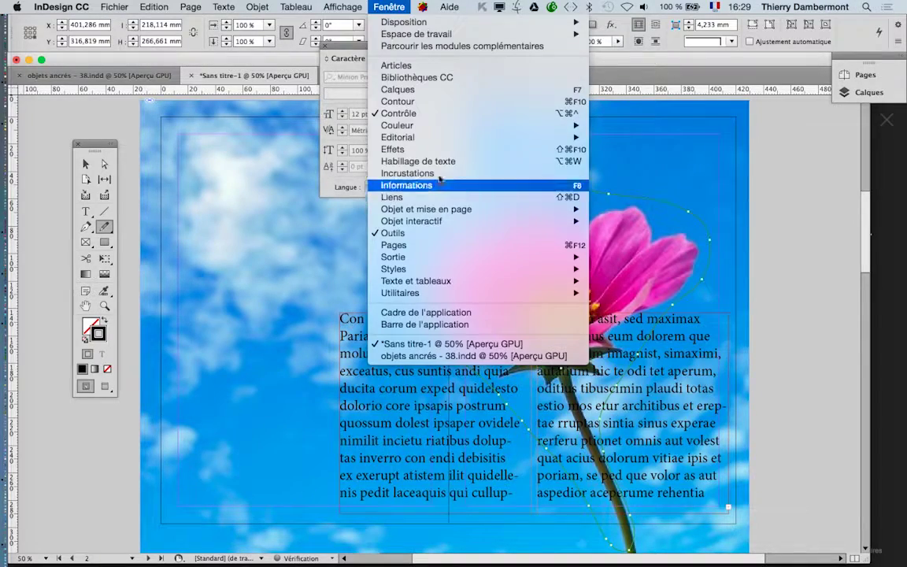
pyautogui.click(483, 176)
pyautogui.click(531, 315)
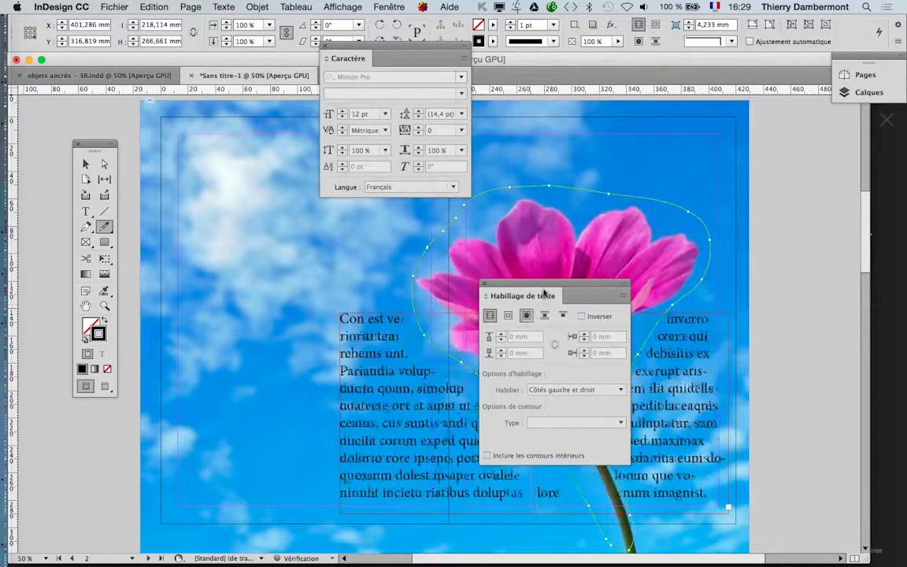
pyautogui.moveTo(523, 369); pyautogui.dragTo(211, 281)
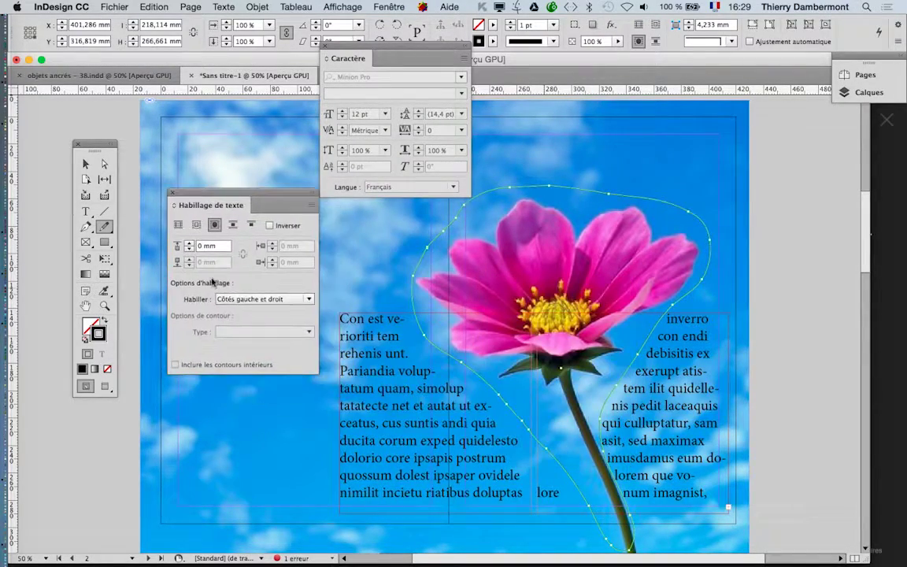
# Preview the spread without guides and remove the stroke from the flower outline.
pyautogui.click(105, 386)
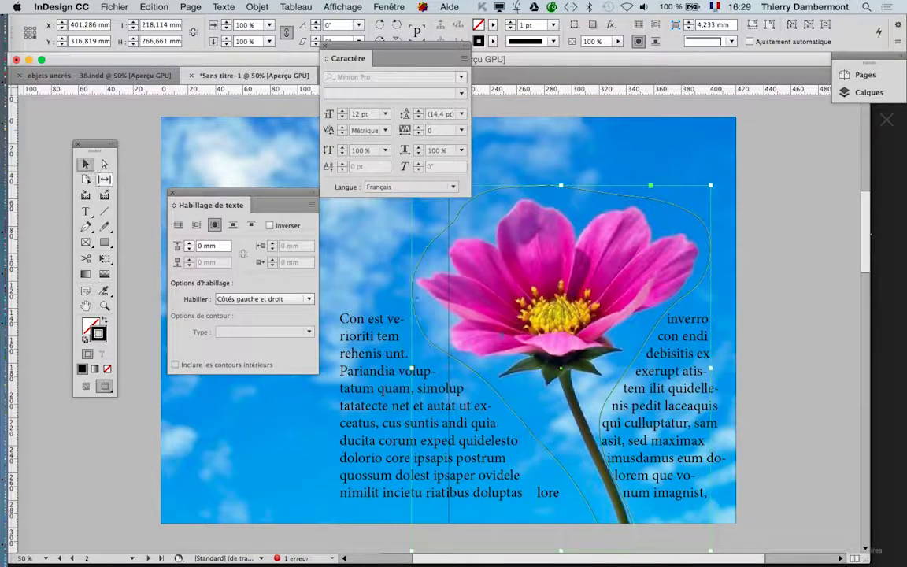
pyautogui.click(85, 163)
pyautogui.click(769, 452)
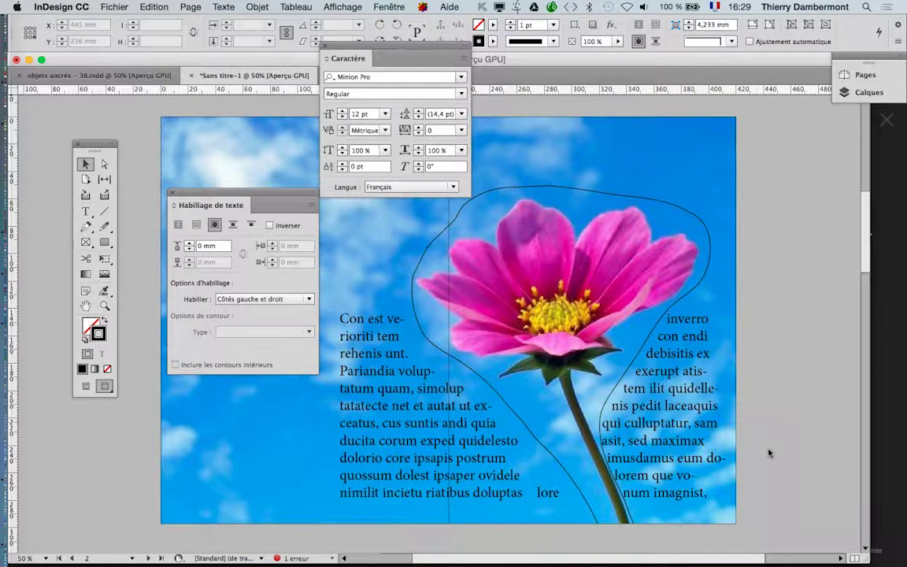
pyautogui.click(681, 300)
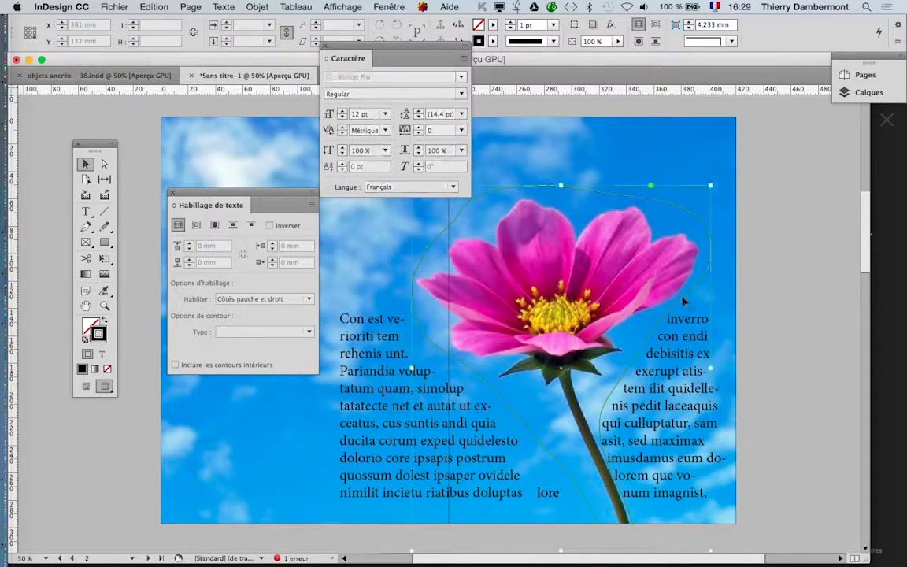
pyautogui.click(111, 472)
pyautogui.press('super+minus')
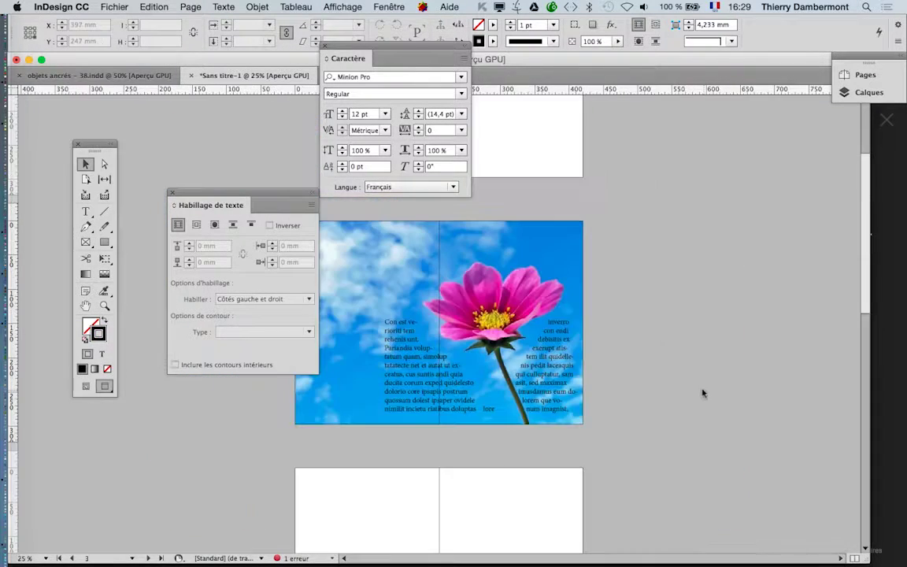
# Try adjusting the flower outline's anchor points with Direct Selection, and delete the outline.
pyautogui.moveTo(258, 193); pyautogui.dragTo(202, 105)
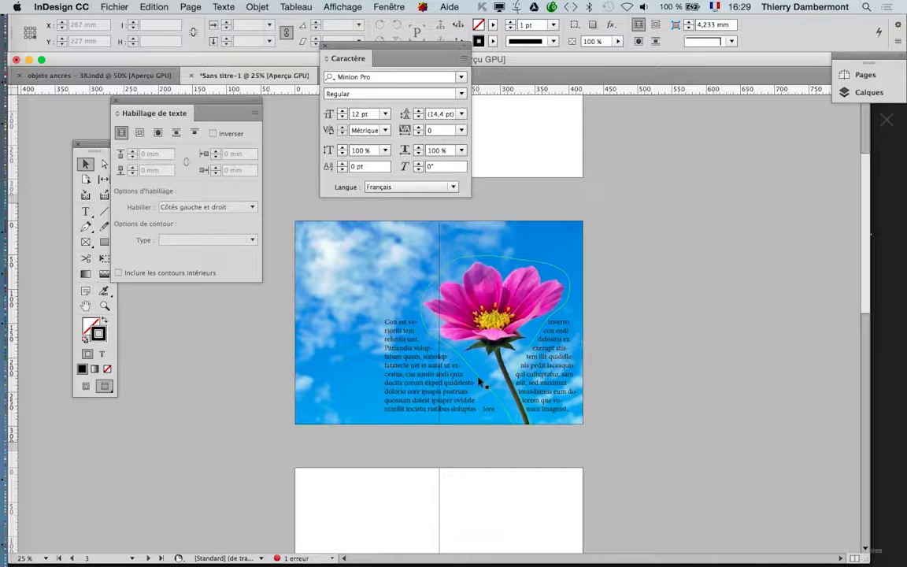
pyautogui.click(429, 340)
pyautogui.click(103, 163)
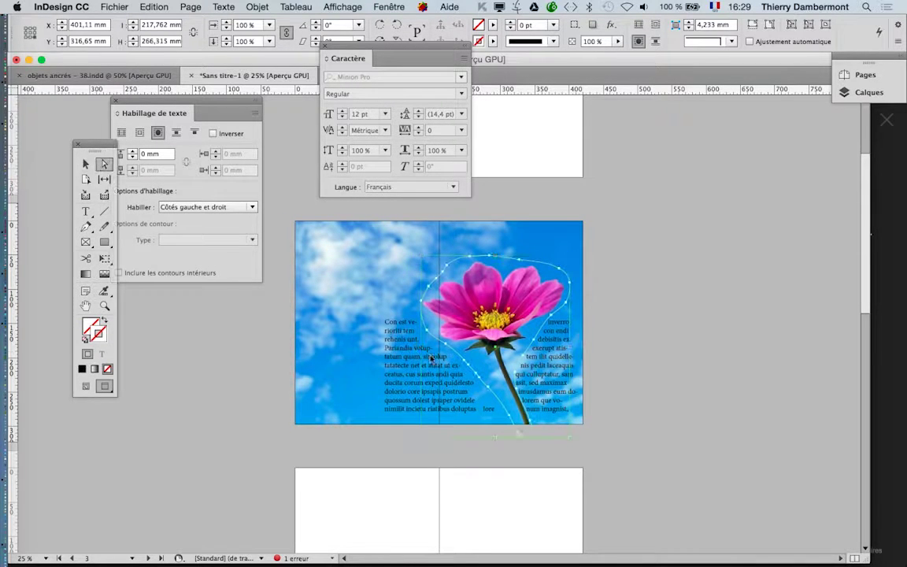
pyautogui.moveTo(466, 366); pyautogui.dragTo(446, 350)
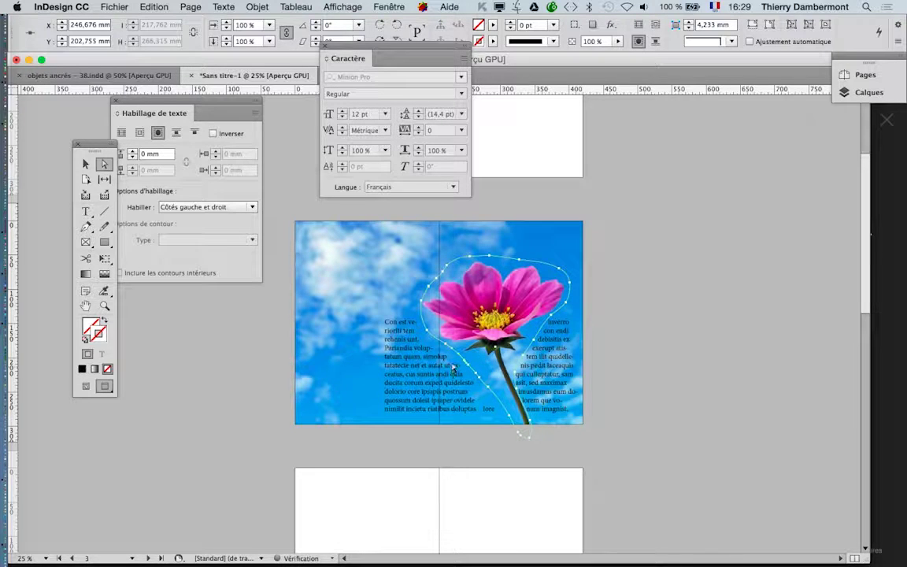
pyautogui.click(86, 164)
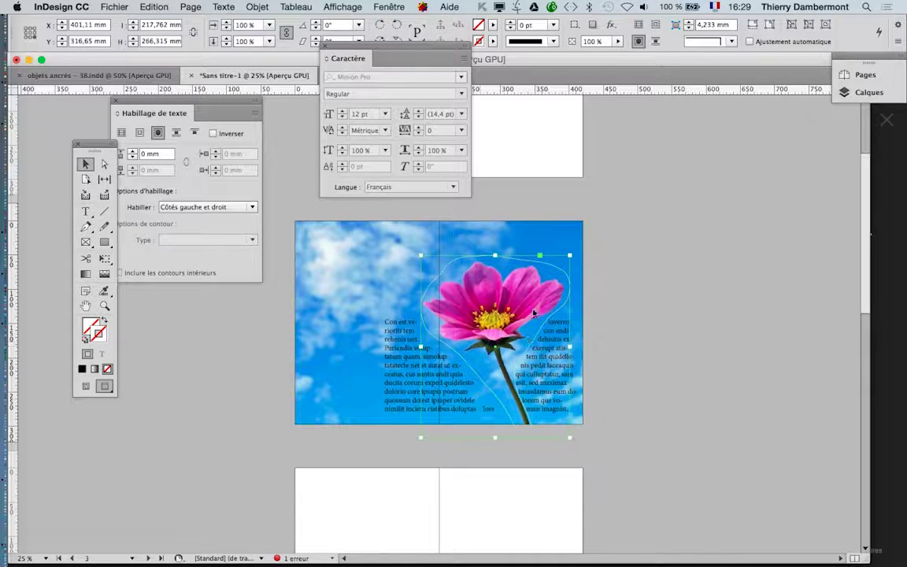
pyautogui.click(104, 164)
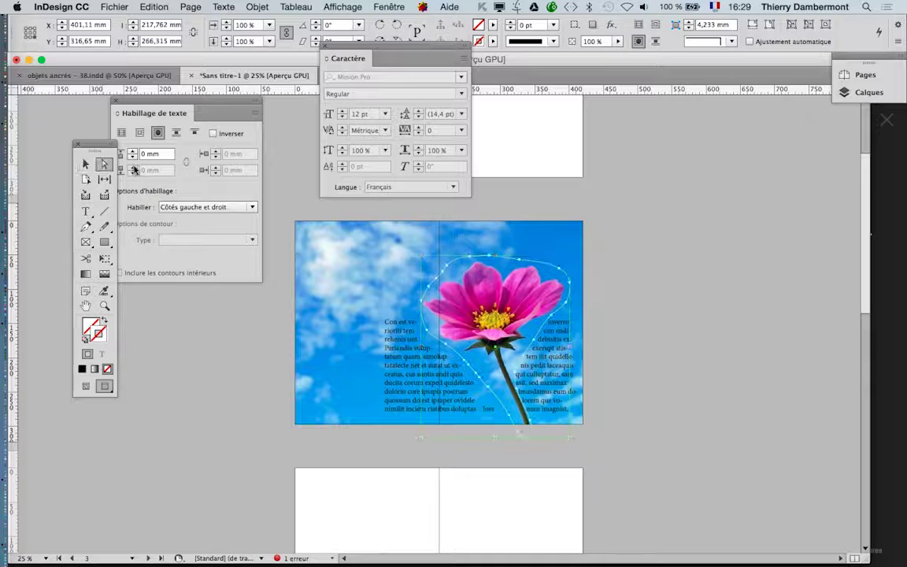
pyautogui.press('Delete')
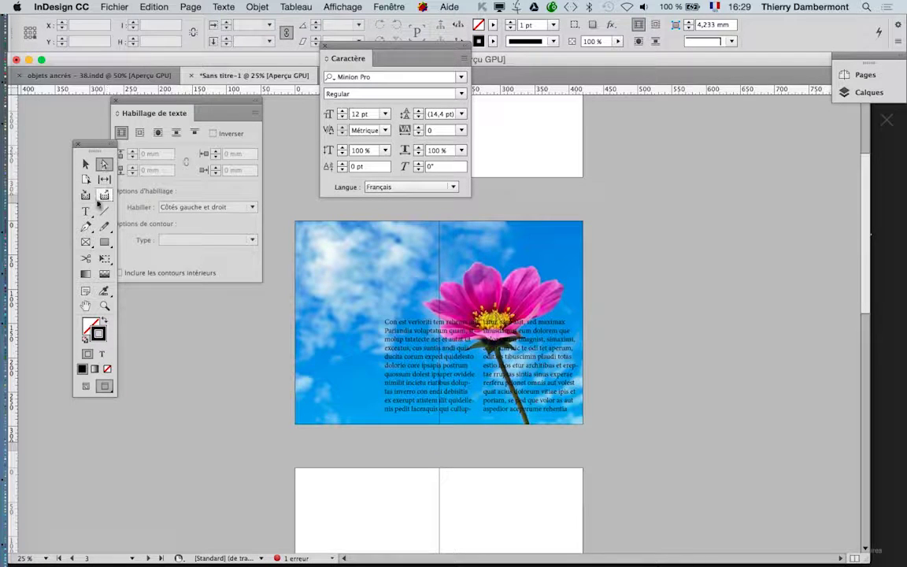
# Pencil a new freehand outline about 188 × 256 mm around the flower and stem and wrap the text around its shape.
pyautogui.click(105, 226)
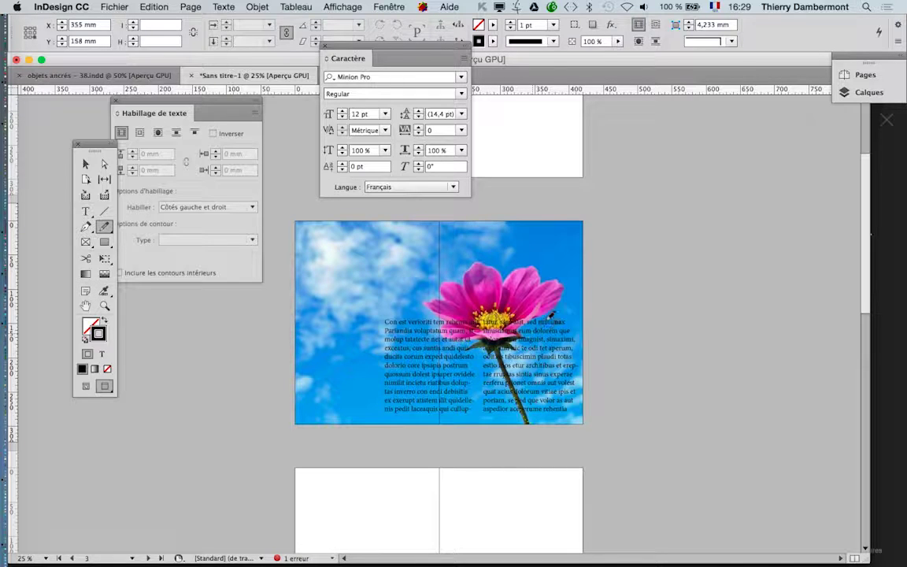
pyautogui.keyDown('super'); pyautogui.click(445, 289); pyautogui.keyUp('super')
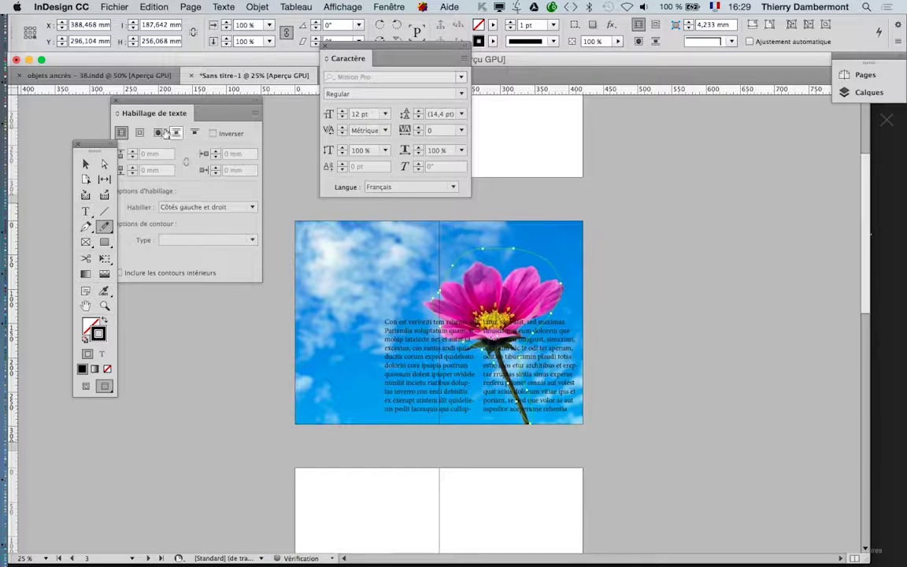
pyautogui.click(157, 133)
pyautogui.click(86, 164)
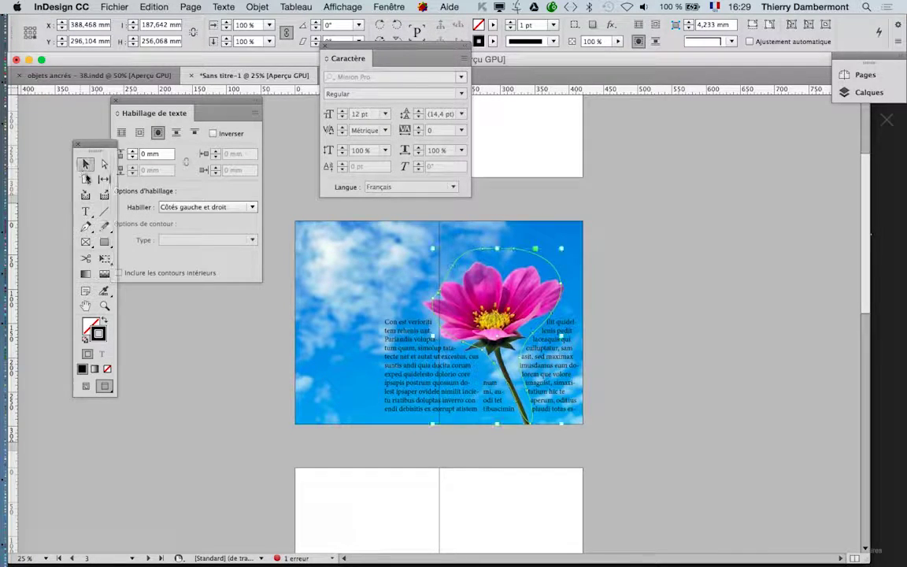
pyautogui.click(227, 344)
pyautogui.press('super+equal')
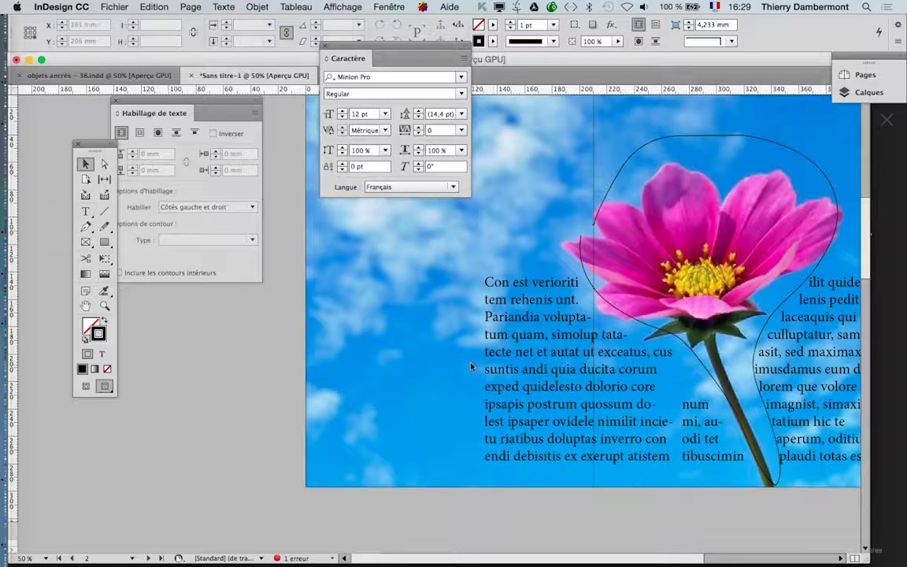
# Set the flower outline's wrap to the largest area (Plus grande zone) and remove its stroke.
pyautogui.click(600, 211)
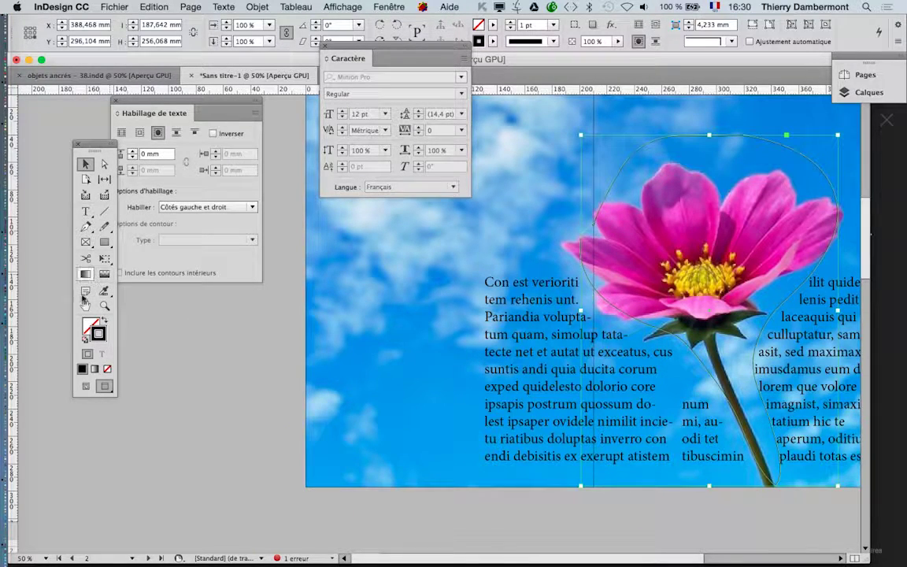
pyautogui.click(192, 206)
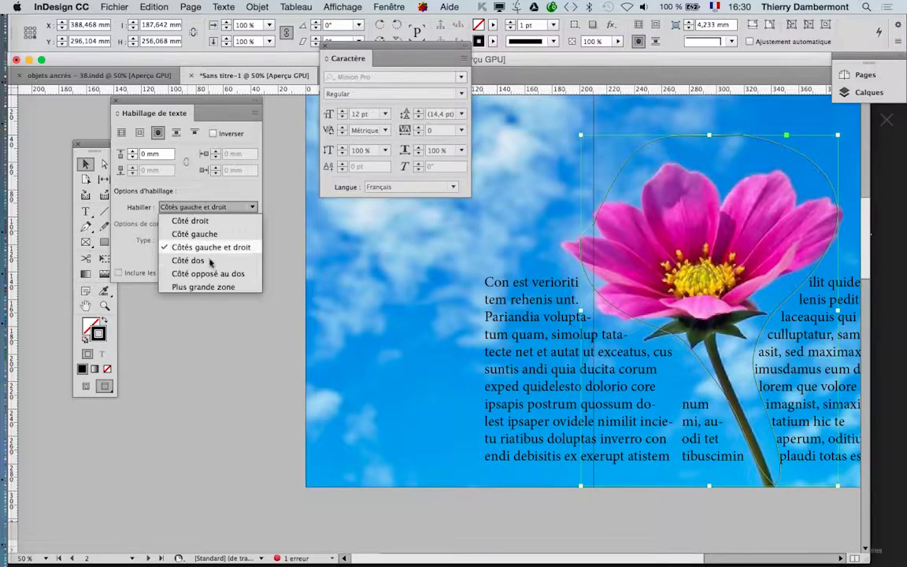
pyautogui.click(209, 285)
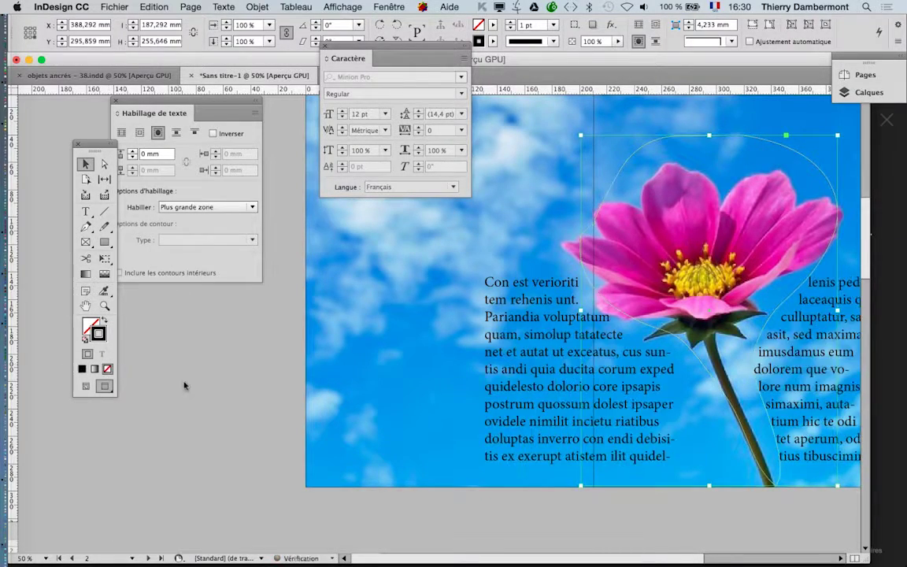
pyautogui.click(279, 400)
# Clear the floating character and text wrap settings away from the flower to examine the wrapped text on the spread.
pyautogui.hscroll(5, 592, 373)
pyautogui.scroll(1, 592, 373)
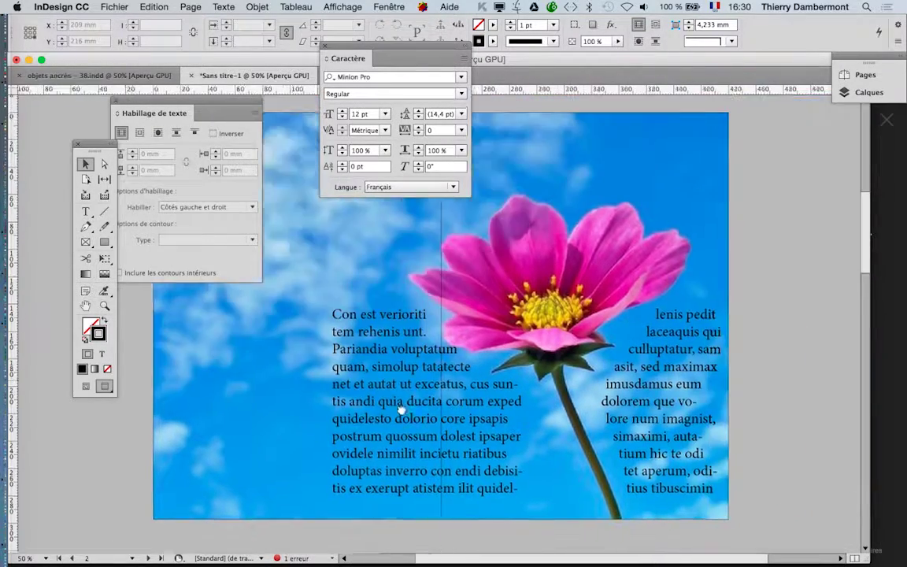
pyautogui.moveTo(349, 48); pyautogui.dragTo(709, 136)
pyautogui.moveTo(223, 102); pyautogui.dragTo(193, 407)
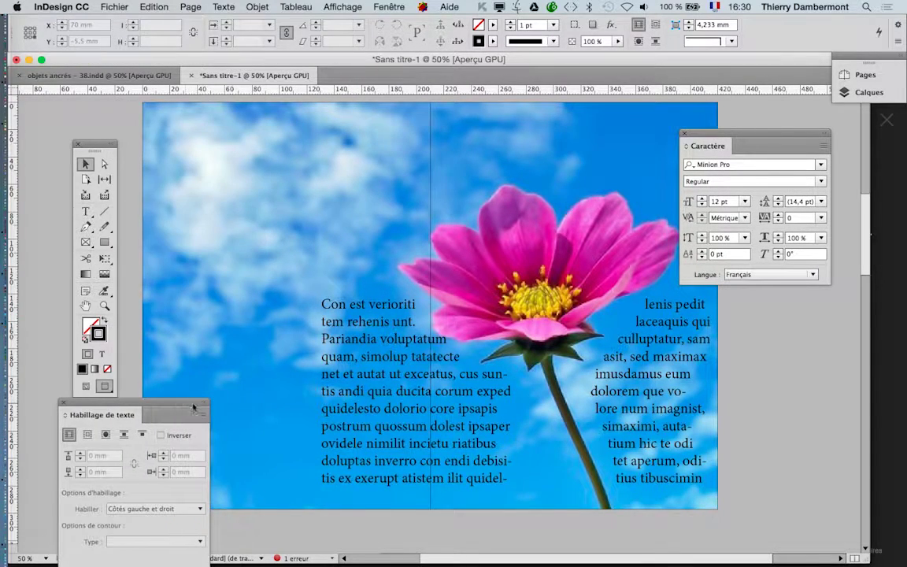
pyautogui.moveTo(709, 141); pyautogui.dragTo(758, 139)
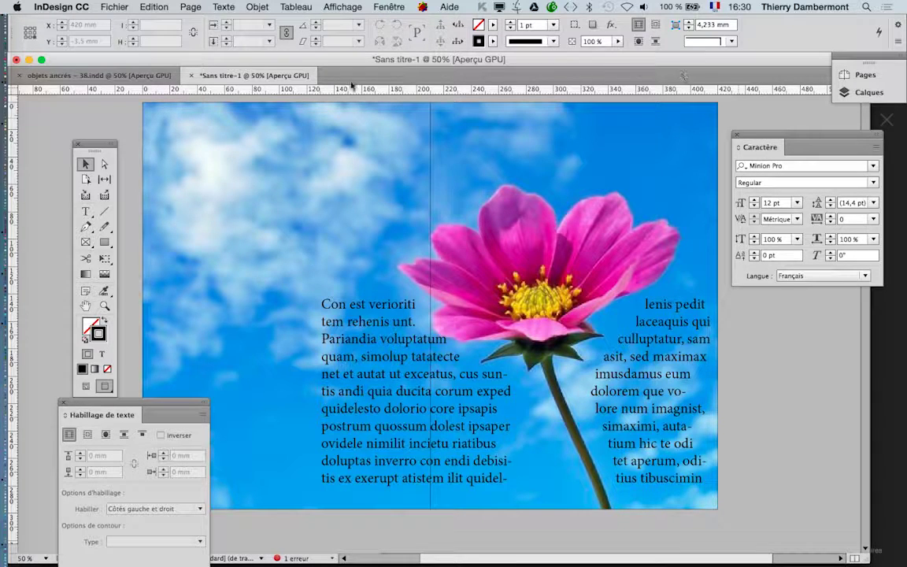
# Reshape the invisible outline beneath the flower's lower-left petals with Direct Selection, moving its anchor outward to push the text away.
pyautogui.press('a')
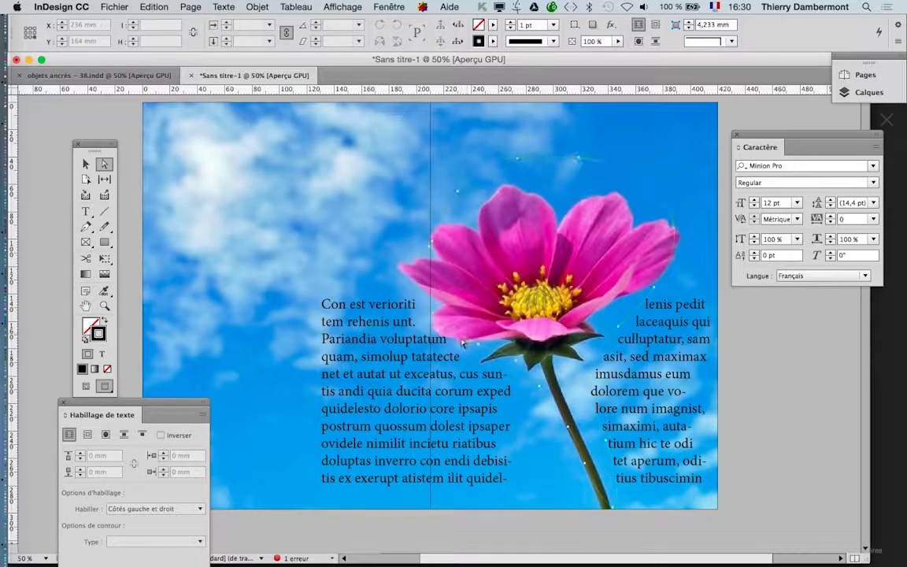
pyautogui.click(478, 345)
pyautogui.moveTo(479, 345); pyautogui.dragTo(435, 319)
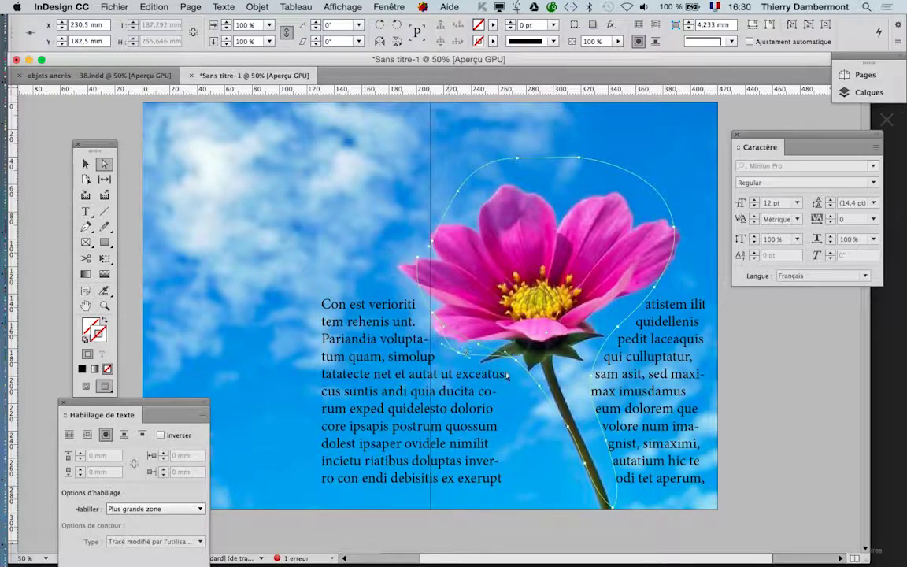
pyautogui.click(768, 435)
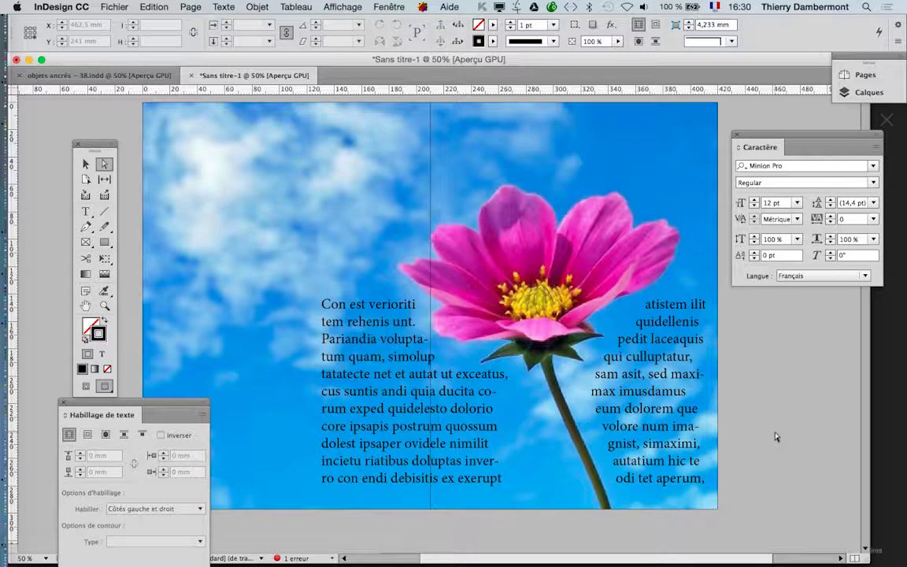
# Show the document's layers and unlock Calque 1 and Calque 2.
pyautogui.click(86, 164)
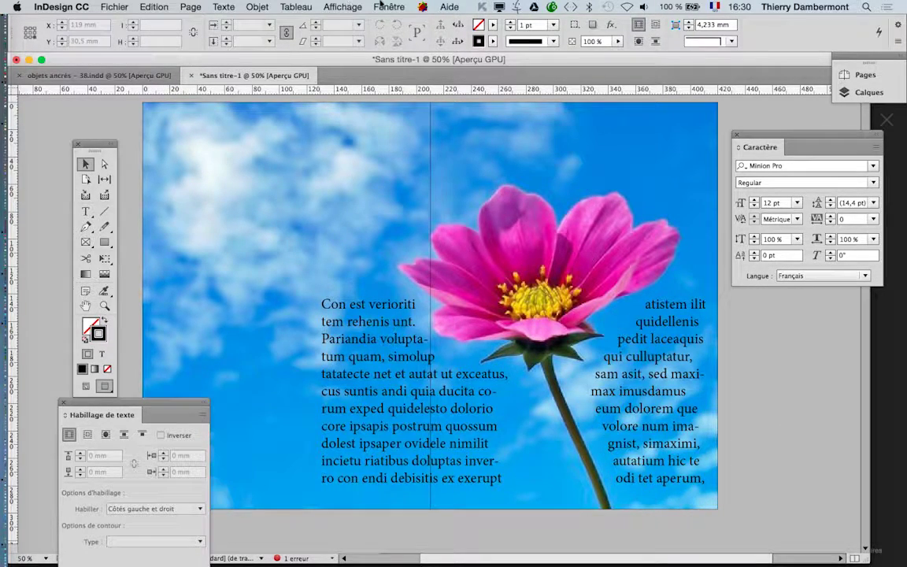
pyautogui.click(386, 6)
pyautogui.click(394, 86)
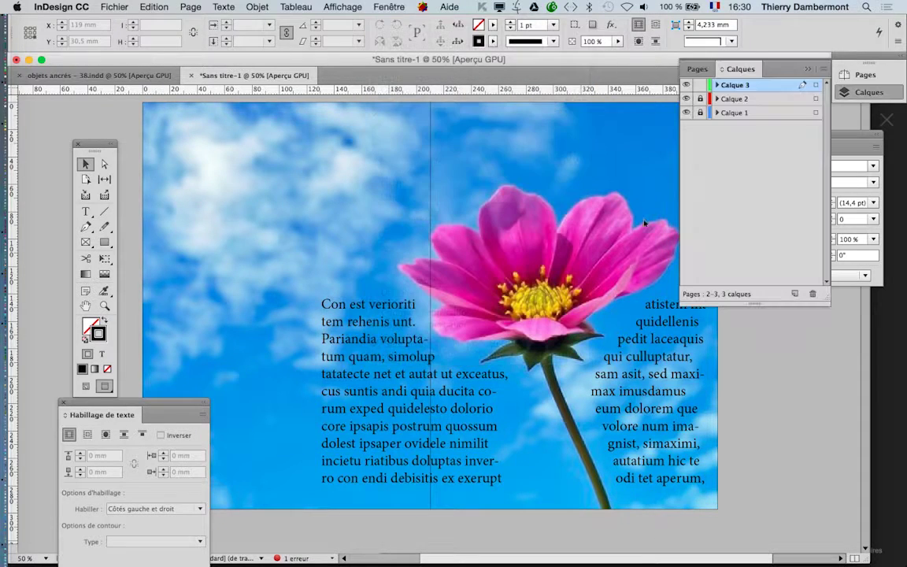
pyautogui.click(701, 100)
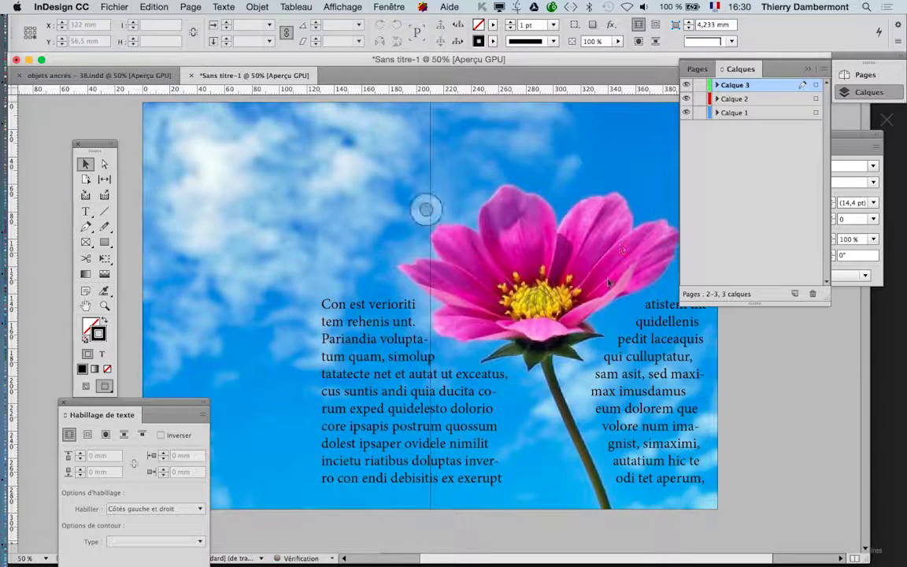
# Reduce the font size of the two-column text block to 20 pt.
pyautogui.click(587, 385)
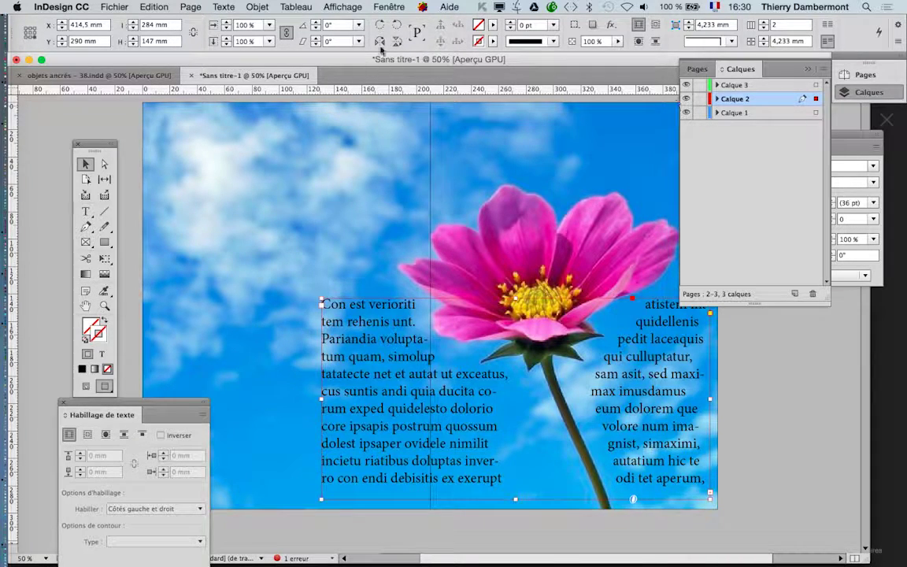
pyautogui.click(224, 7)
pyautogui.click(229, 61)
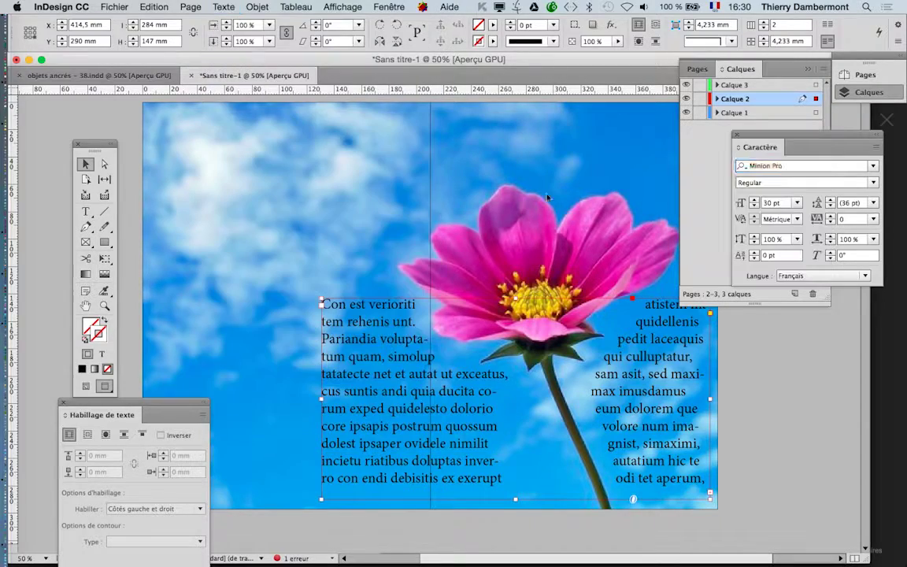
pyautogui.click(754, 206)
pyautogui.click(754, 205)
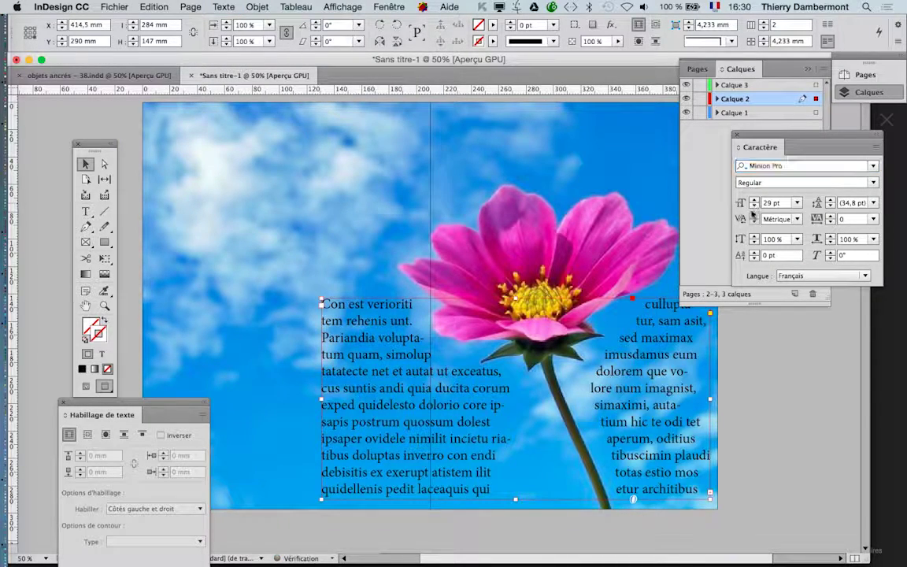
pyautogui.click(802, 383)
pyautogui.press('super+minus')
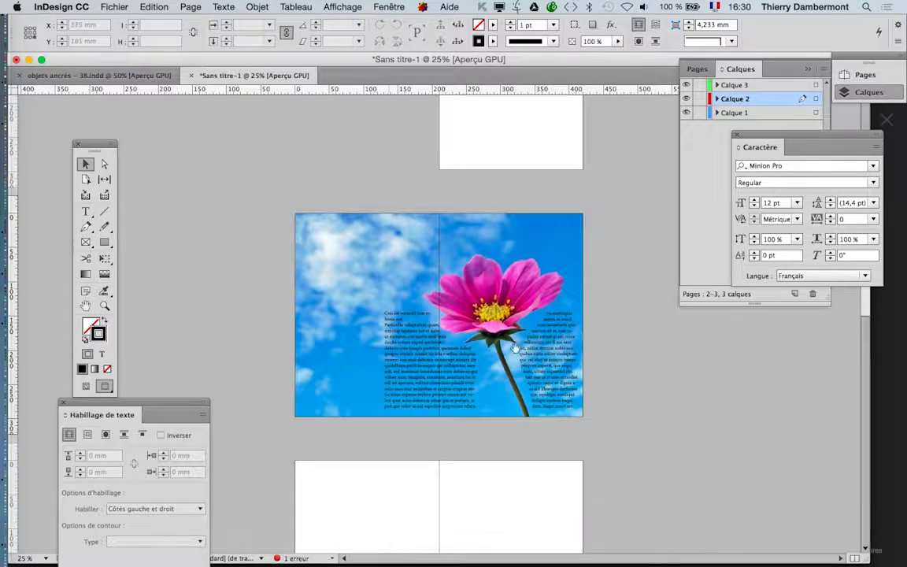
# Save the document as "sujet d'une image entiere qui habille le texte.indd" in the current folder.
pyautogui.click(153, 6)
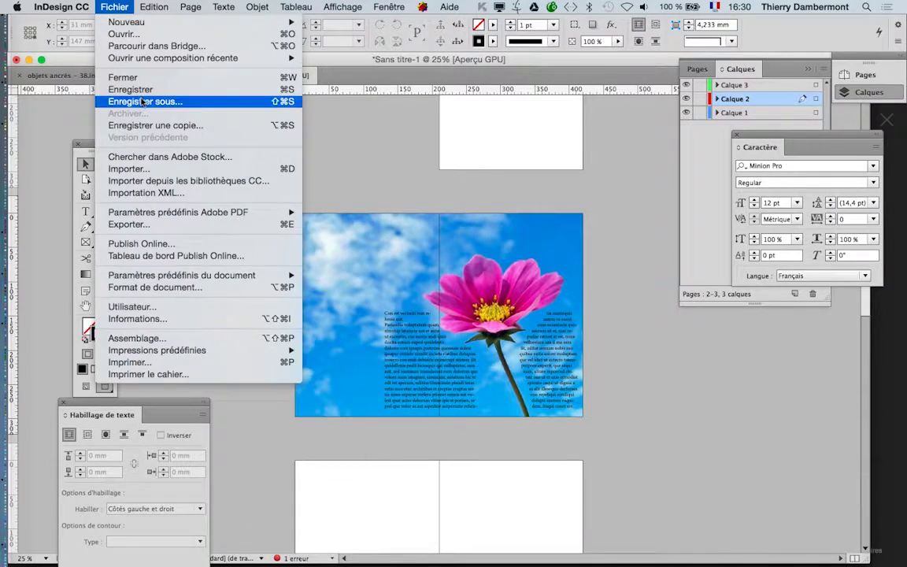
pyautogui.click(163, 101)
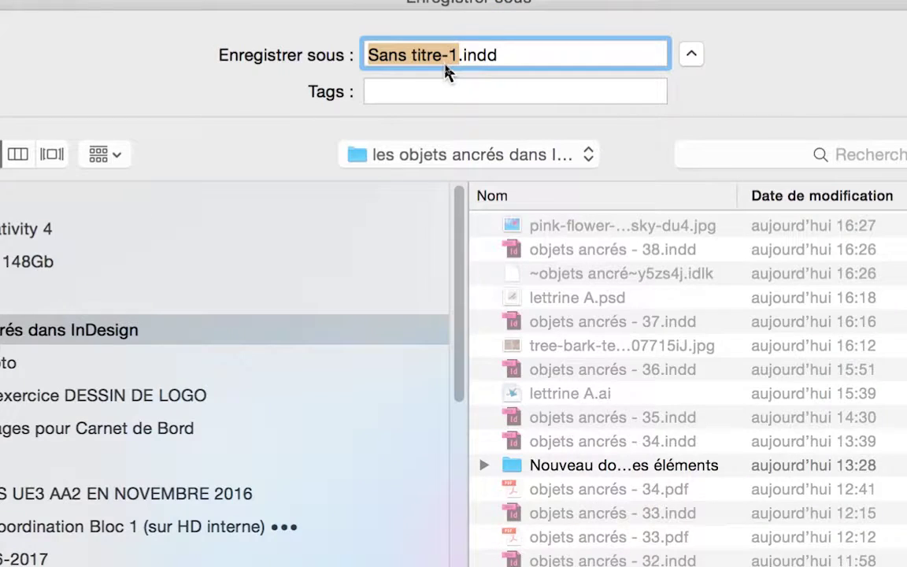
pyautogui.write('objet ')
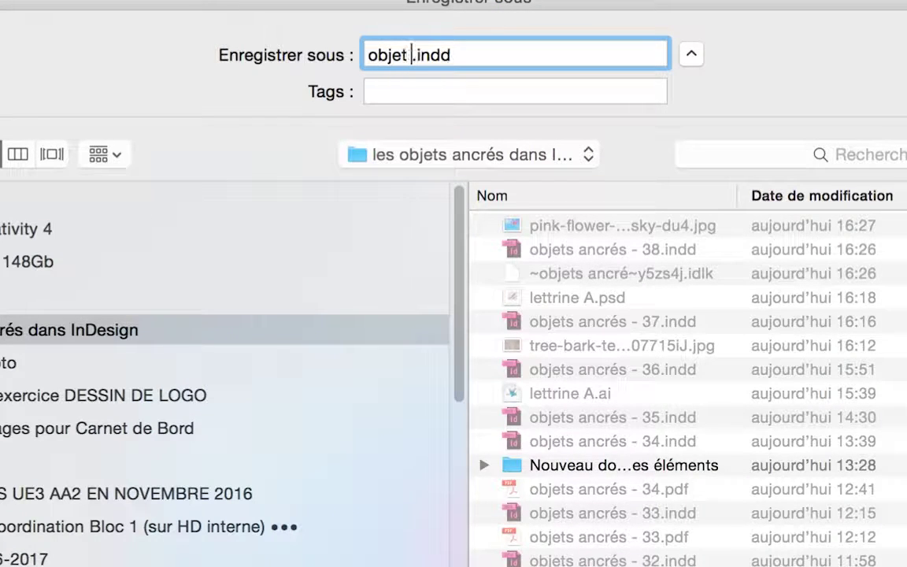
pyautogui.write('qui habille')
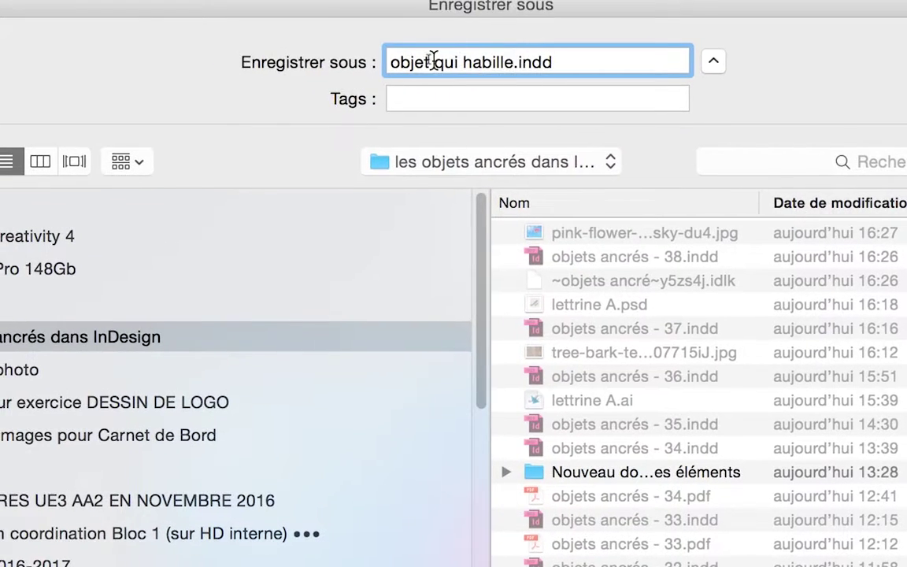
pyautogui.doubleClick(390, 55)
pyautogui.write("sujet d'une ima")
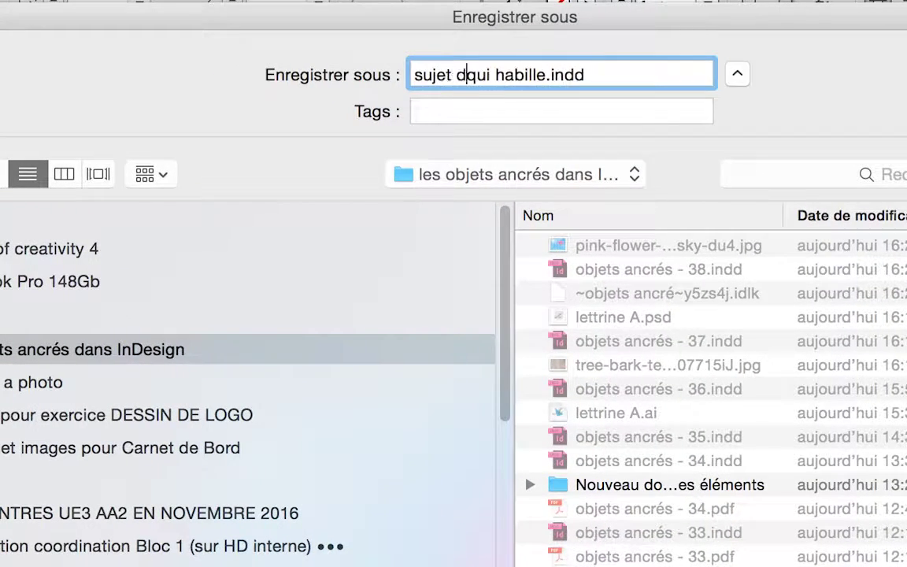
pyautogui.write('ge entiere ')
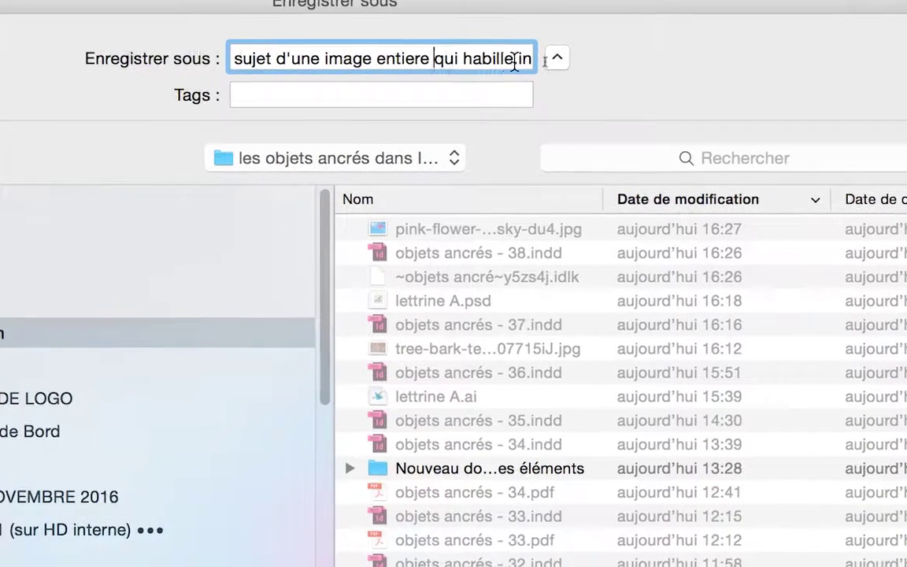
pyautogui.write(' le texte.indd')
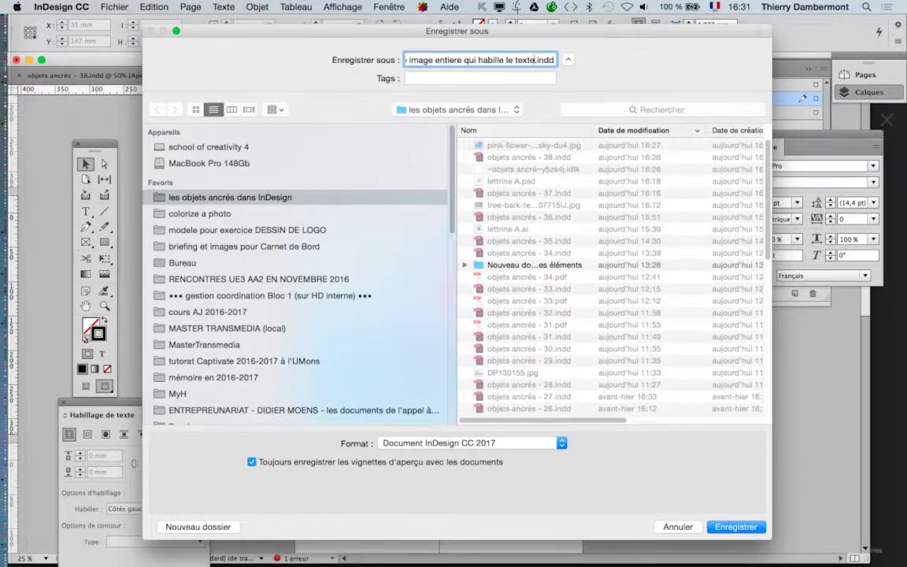
pyautogui.press('Return')
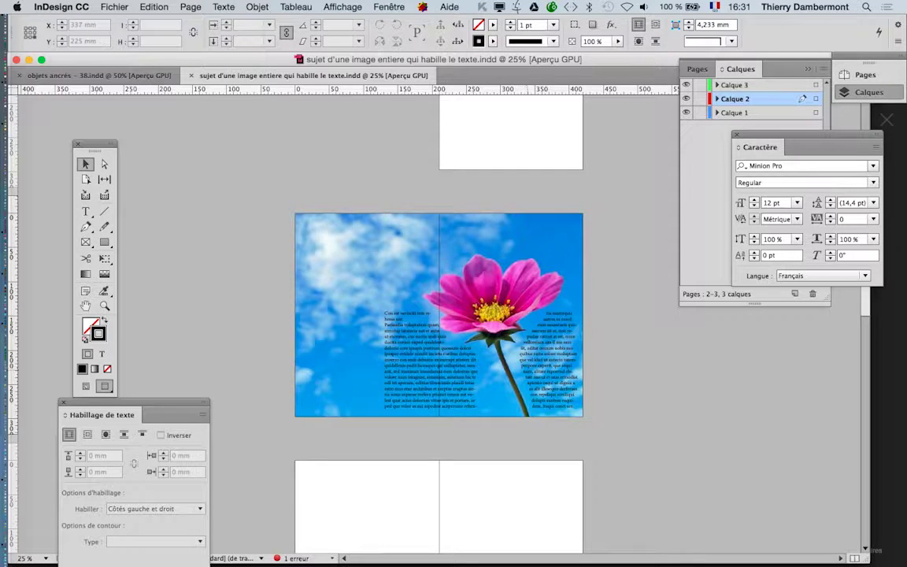
# Widen the text block across the left page to 389.5 mm and divide it into 3 columns.
pyautogui.press('super+equal')
pyautogui.press('super+minus')
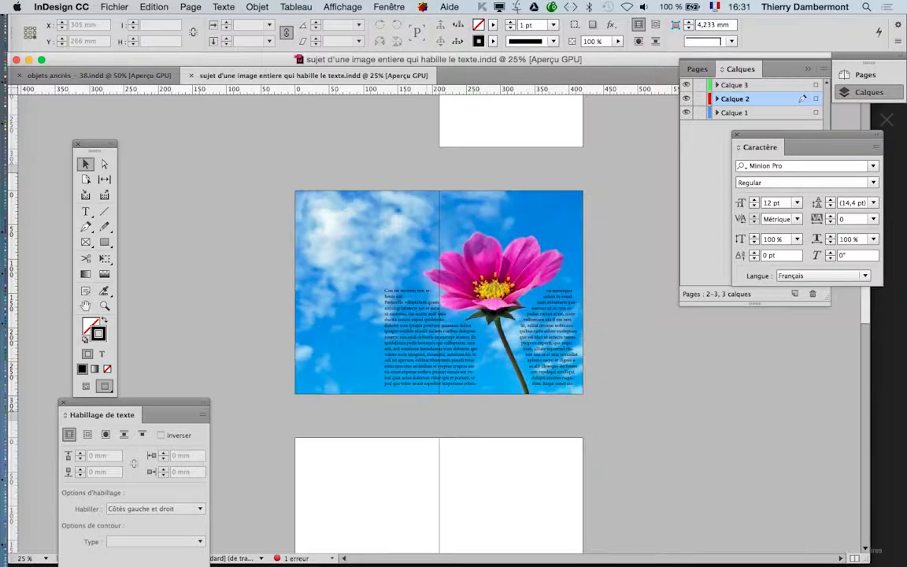
pyautogui.press('super+a')
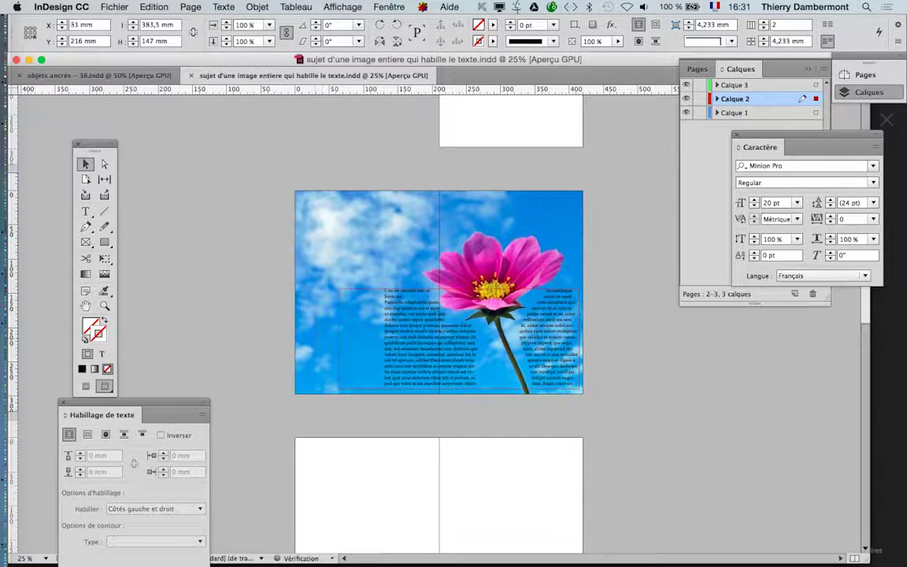
pyautogui.click(257, 6)
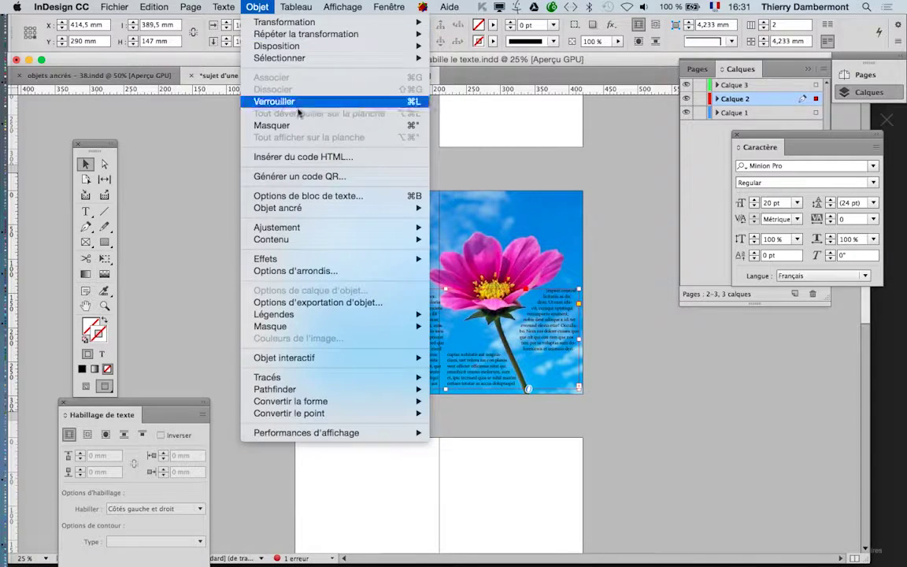
pyautogui.click(323, 195)
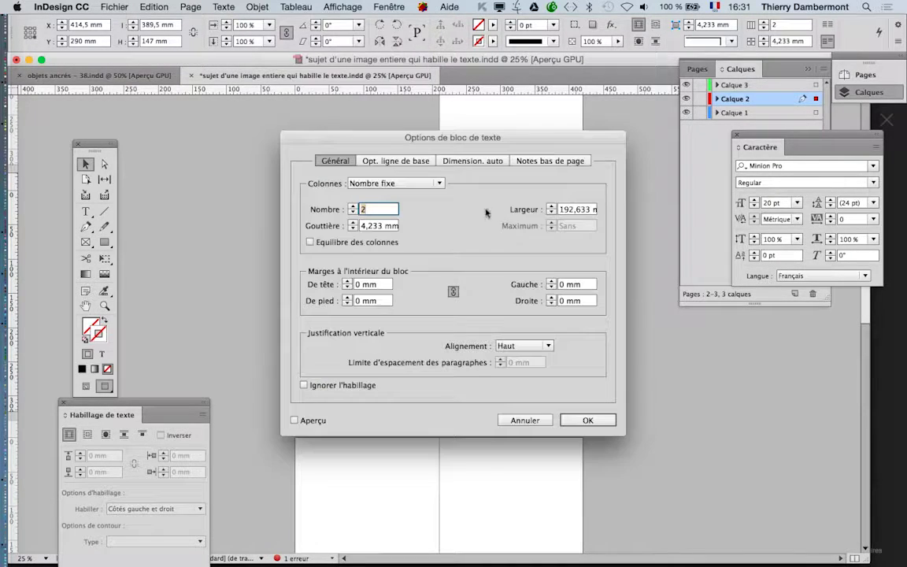
pyautogui.write('3')
pyautogui.press('Return')
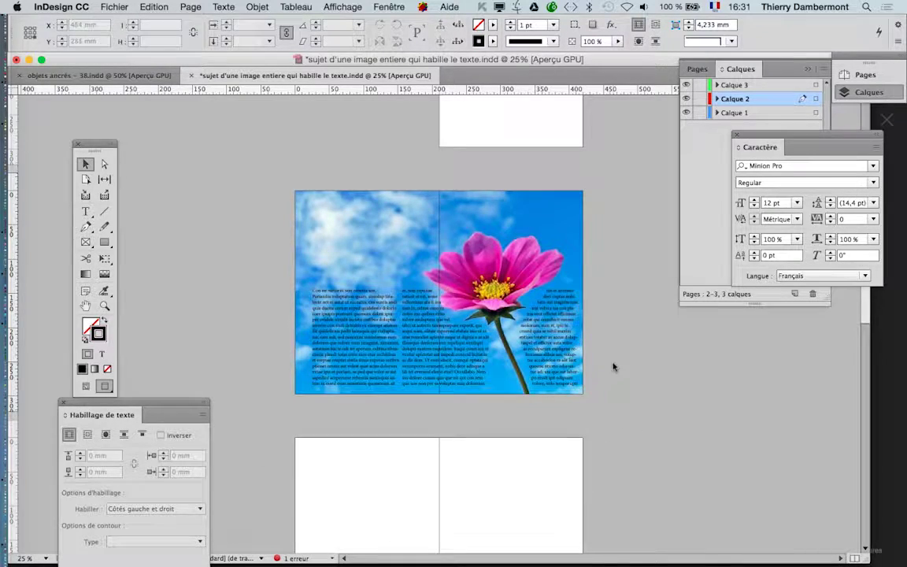
# Justify the three-column text with its last lines aligned left.
pyautogui.press('super+equal')
pyautogui.scroll(-3, 422, 345)
pyautogui.hscroll(3, 422, 344)
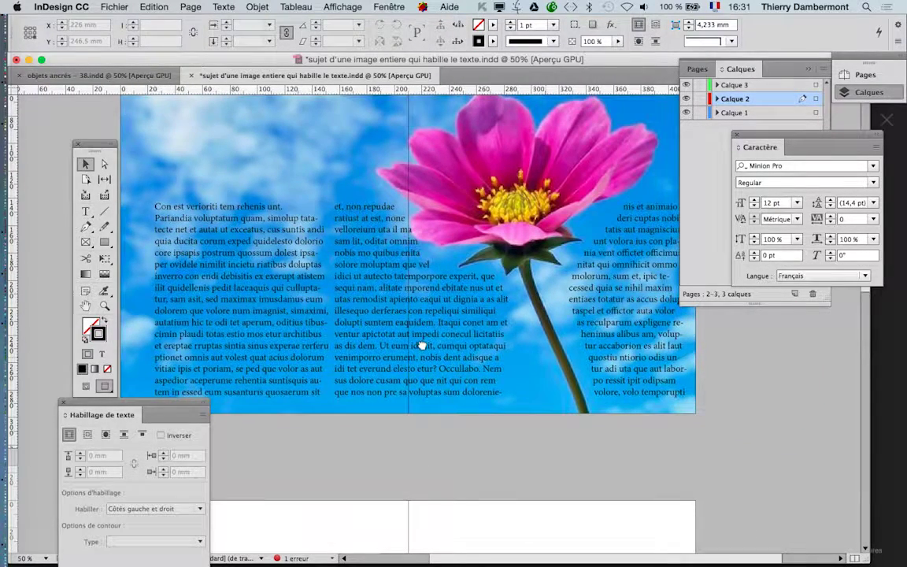
pyautogui.click(333, 295)
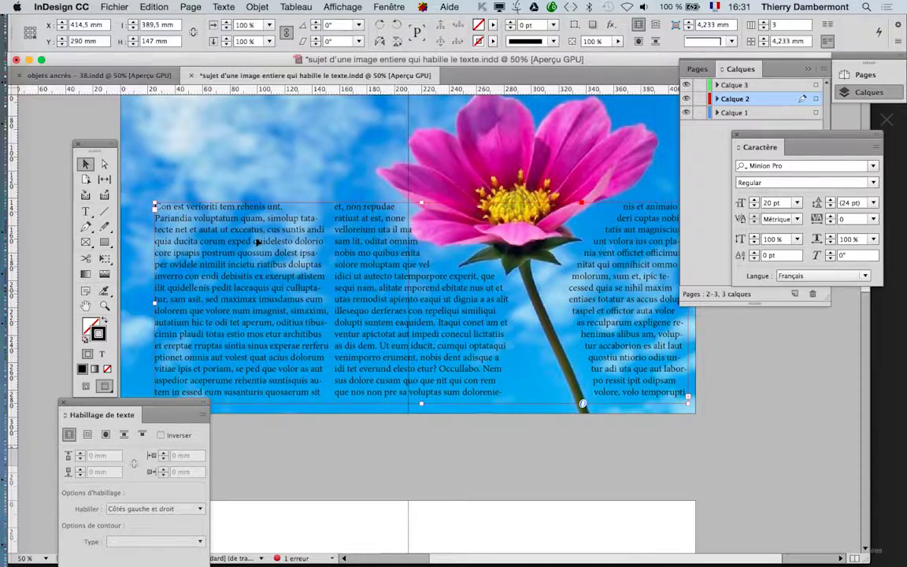
pyautogui.click(224, 7)
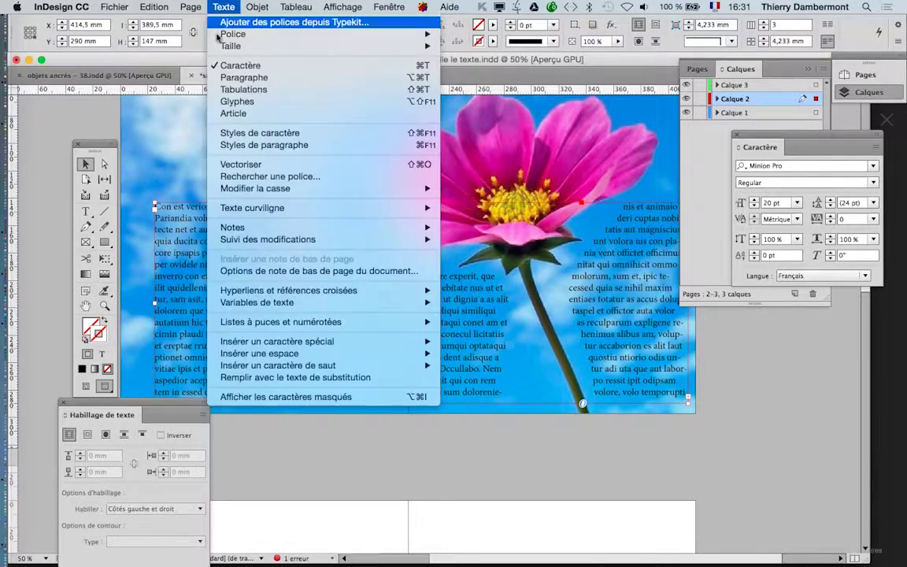
pyautogui.click(244, 74)
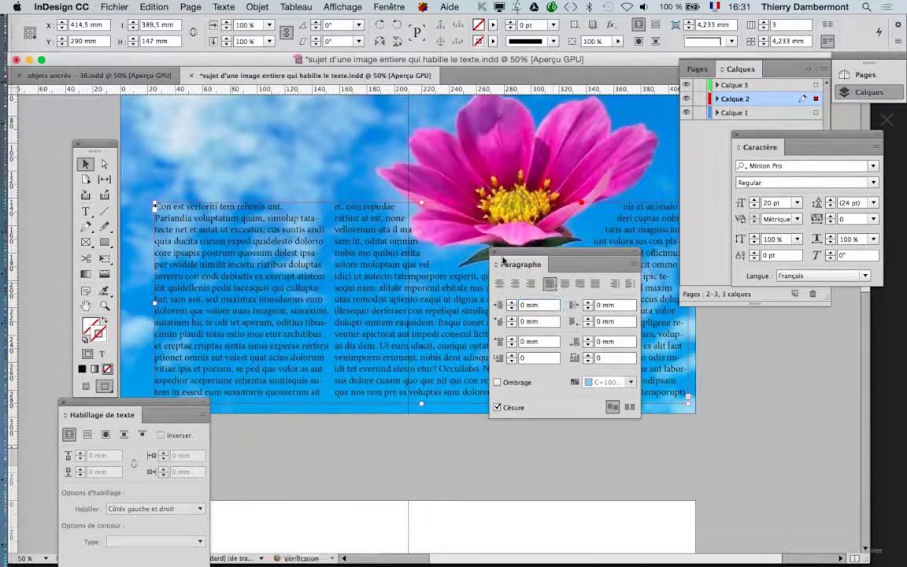
pyautogui.click(494, 255)
pyautogui.click(503, 435)
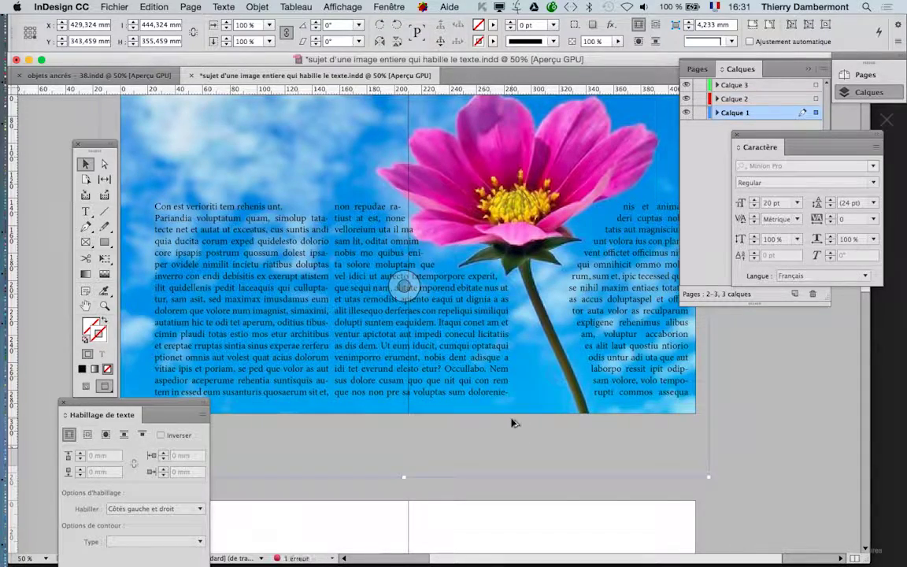
# Set the text block's column gutter to 10 mm with the preview enabled.
pyautogui.click(429, 322)
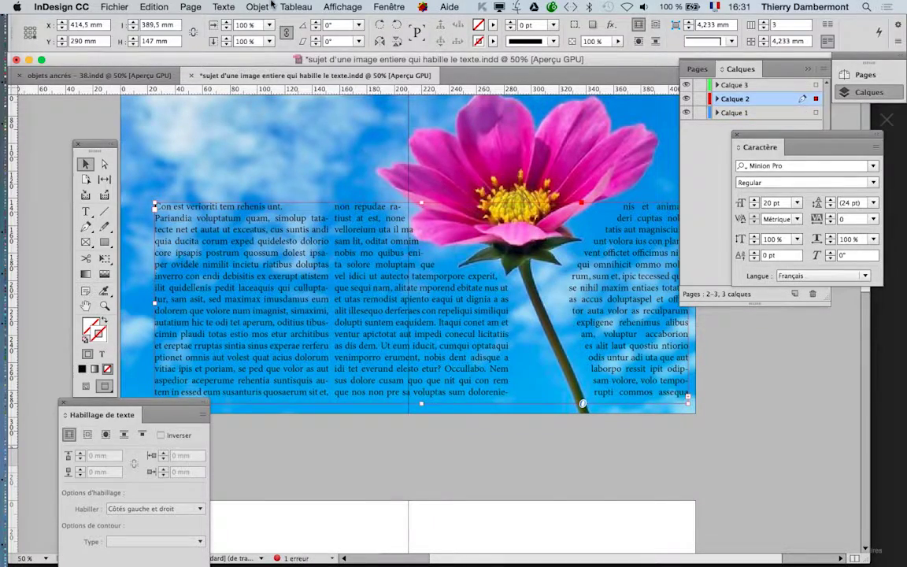
pyautogui.click(258, 6)
pyautogui.click(309, 195)
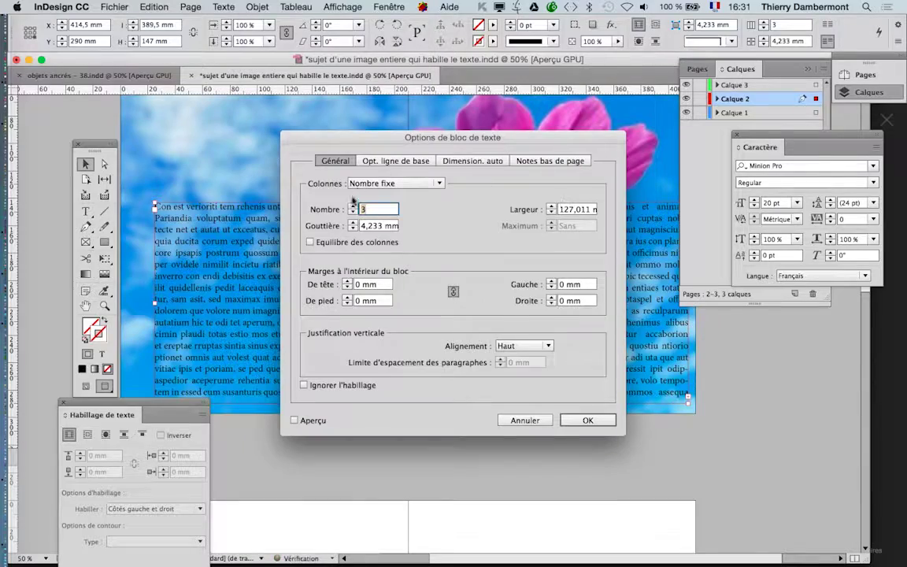
pyautogui.keyDown('shift'); pyautogui.click(353, 224); pyautogui.keyUp('shift')
pyautogui.moveTo(347, 142); pyautogui.dragTo(585, 144)
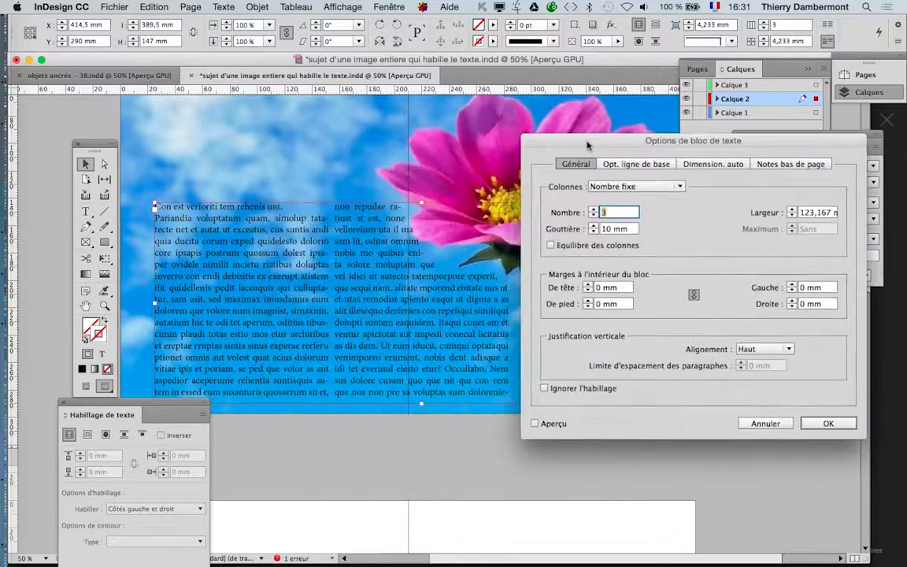
pyautogui.click(535, 423)
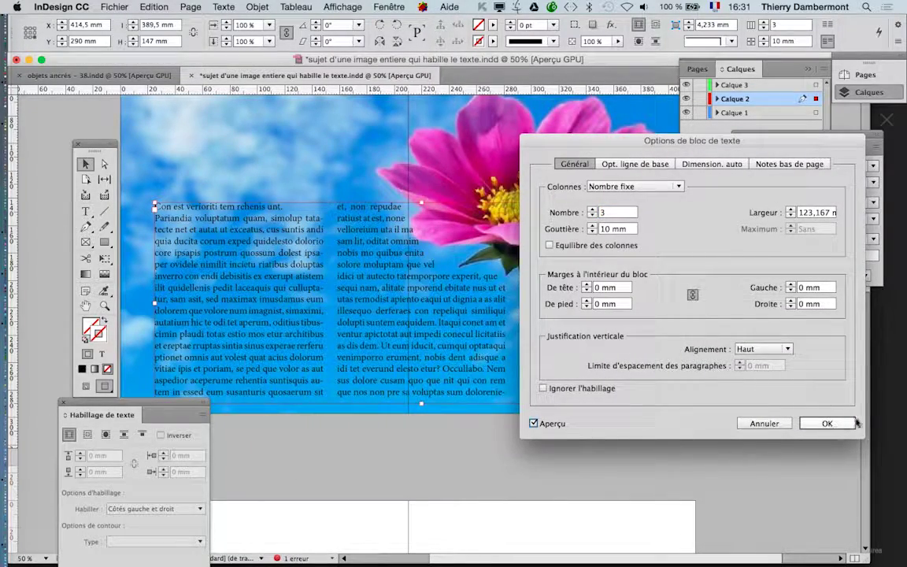
pyautogui.press('Return')
# Narrow the text block slightly from its right edge to leave a margin on the right page, and deselect it.
pyautogui.click(506, 480)
pyautogui.press('super+minus')
pyautogui.press('super+minus')
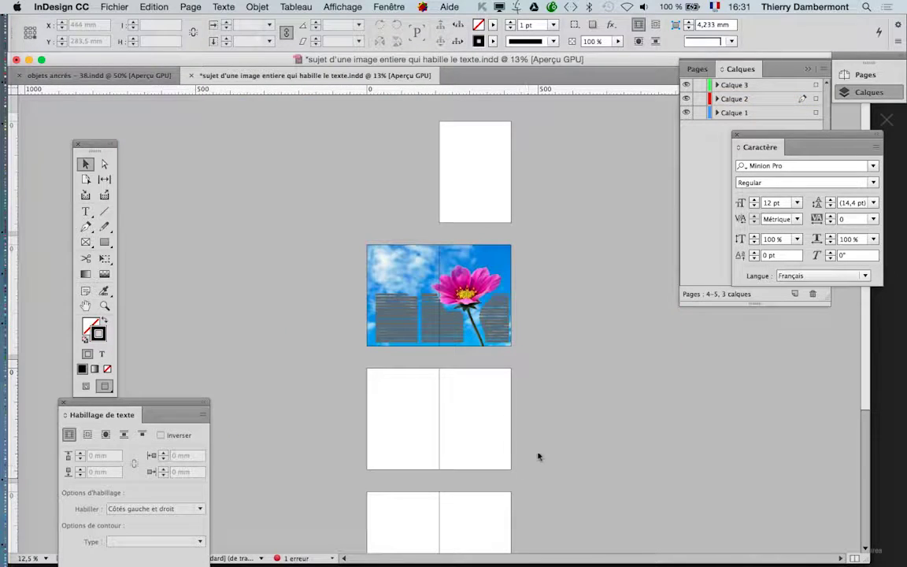
pyautogui.press('super+equal')
pyautogui.click(573, 322)
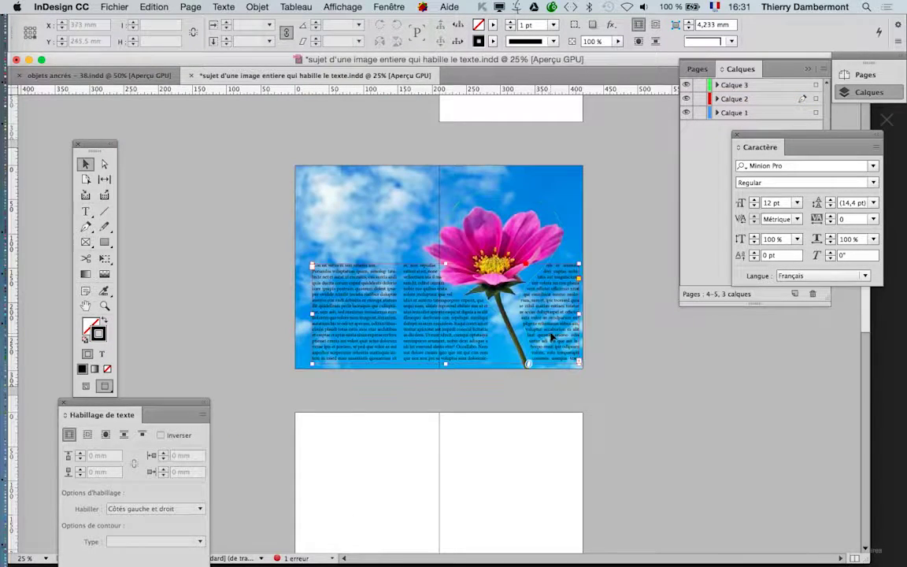
pyautogui.click(613, 410)
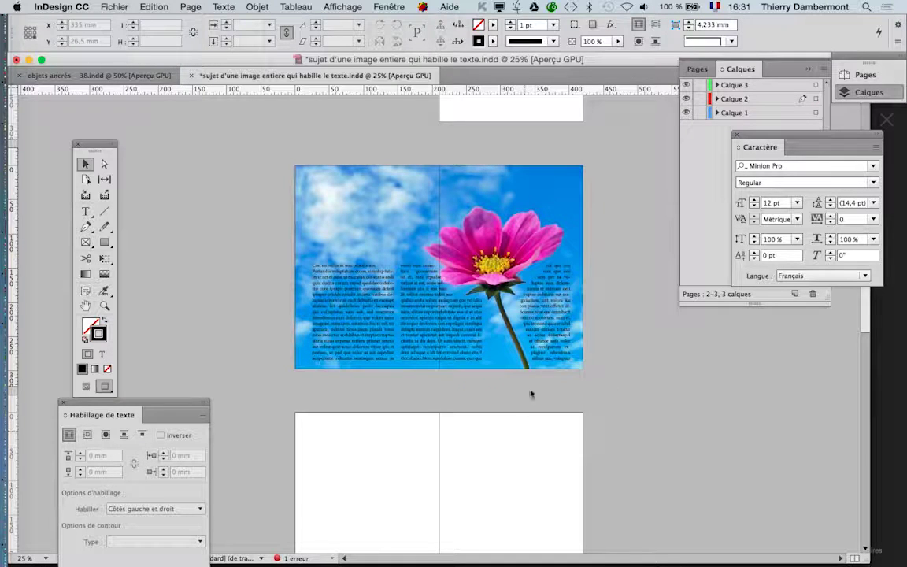
# Move the three-column text block to the right across the spread and narrow it from its right edge to 343.3 mm.
pyautogui.click(475, 345)
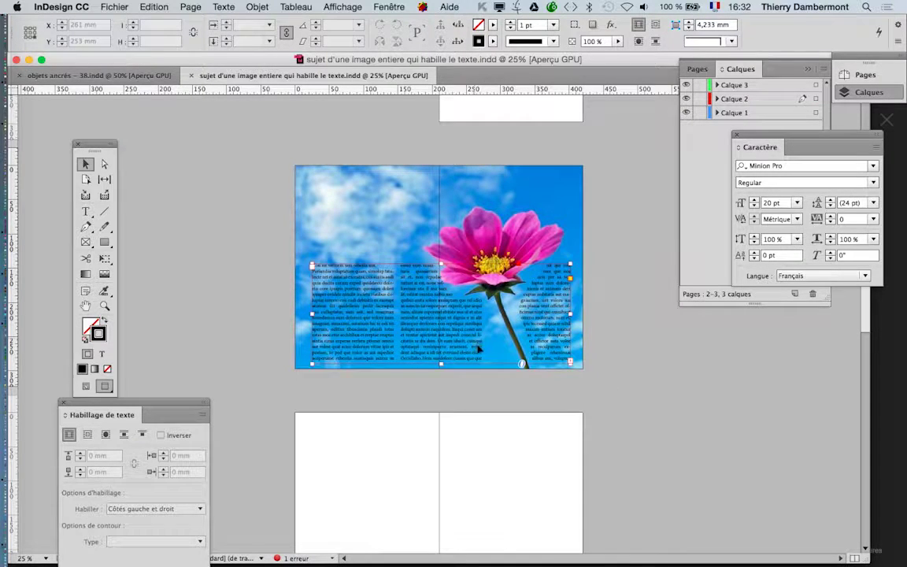
pyautogui.moveTo(476, 345); pyautogui.dragTo(495, 349)
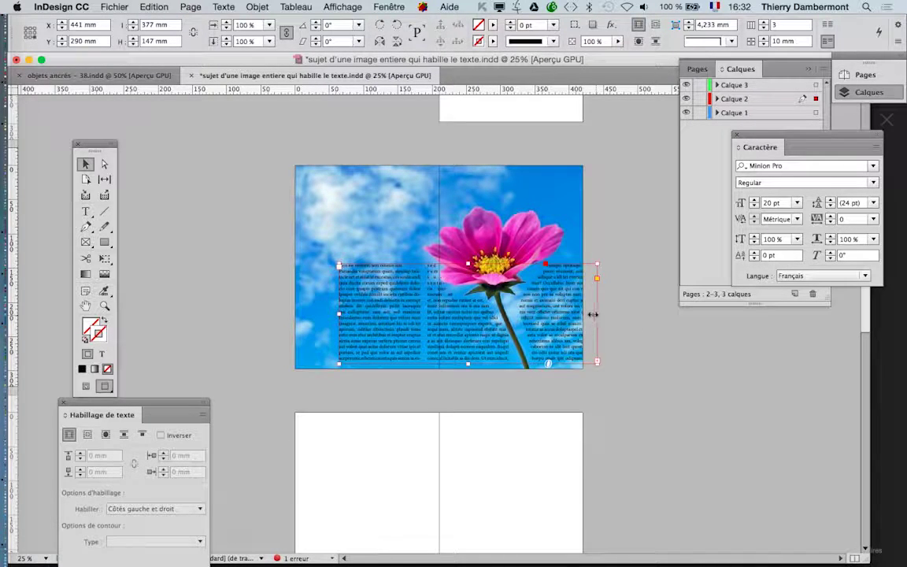
pyautogui.moveTo(592, 314); pyautogui.dragTo(573, 318)
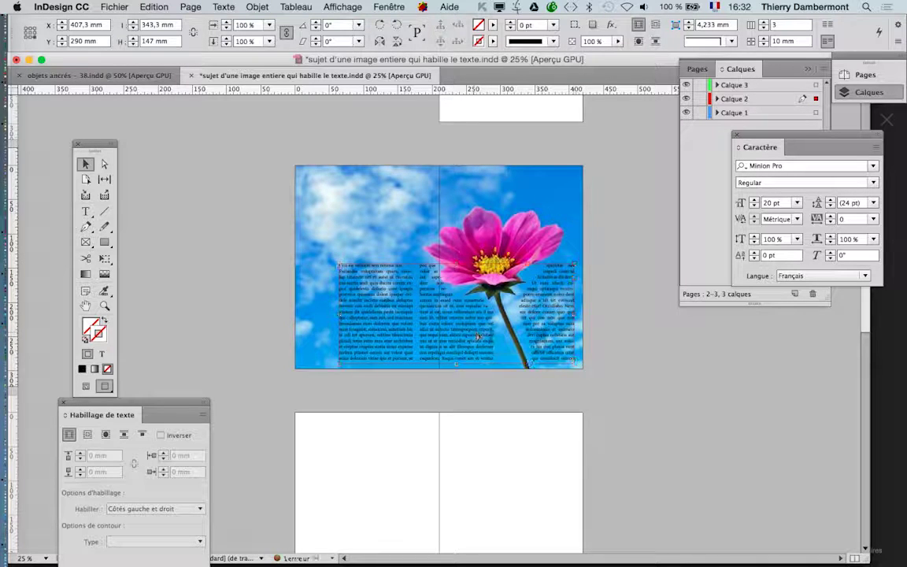
# Nudge the text block right to the page edge and narrow it from its right side to 325.3 mm, restoring the margin.
pyautogui.hotkey('shift', 'Right')
pyautogui.hotkey('shift', 'Right')
pyautogui.hotkey('shift', 'Right')
pyautogui.hotkey('shift', 'Right')
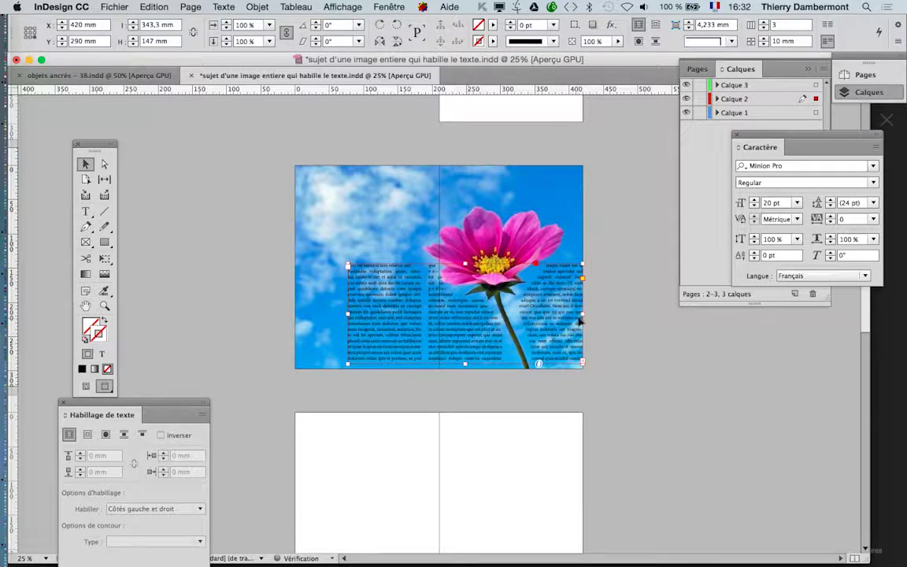
pyautogui.moveTo(582, 314); pyautogui.dragTo(570, 316)
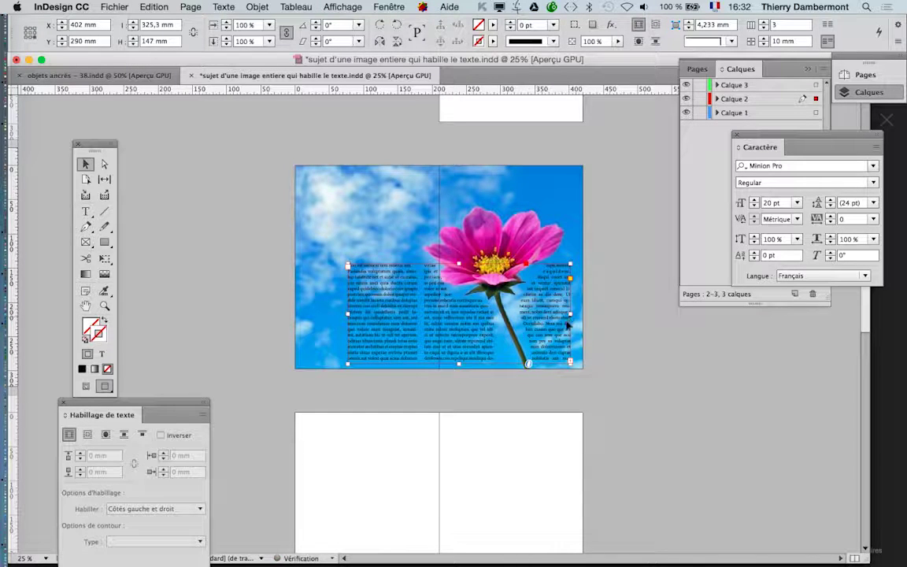
pyautogui.press('super+Tab')
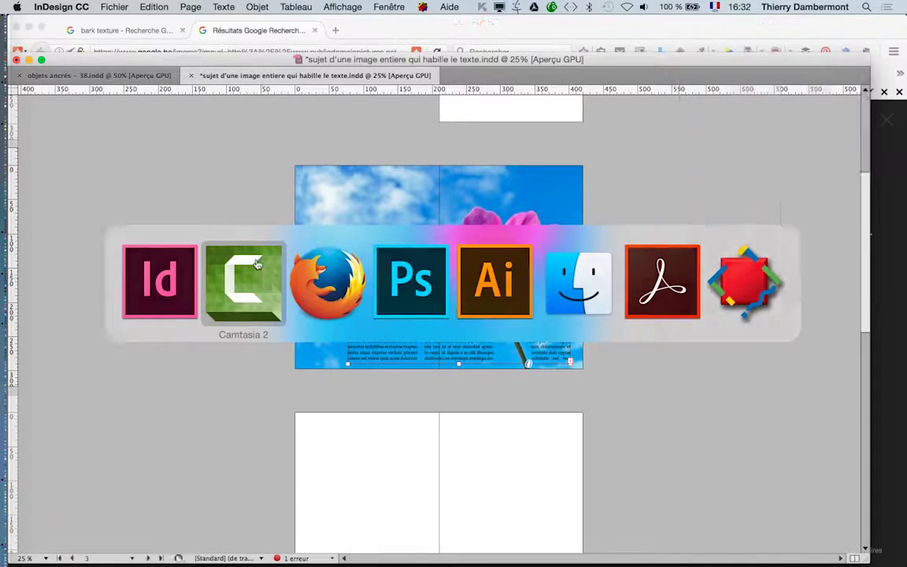
pyautogui.click(257, 265)
pyautogui.click(260, 6)
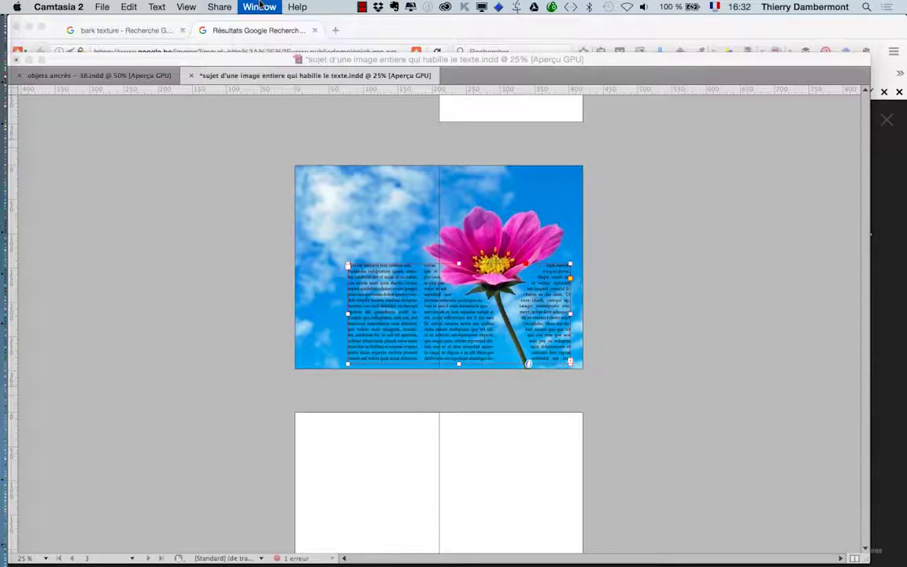
pyautogui.click(259, 30)
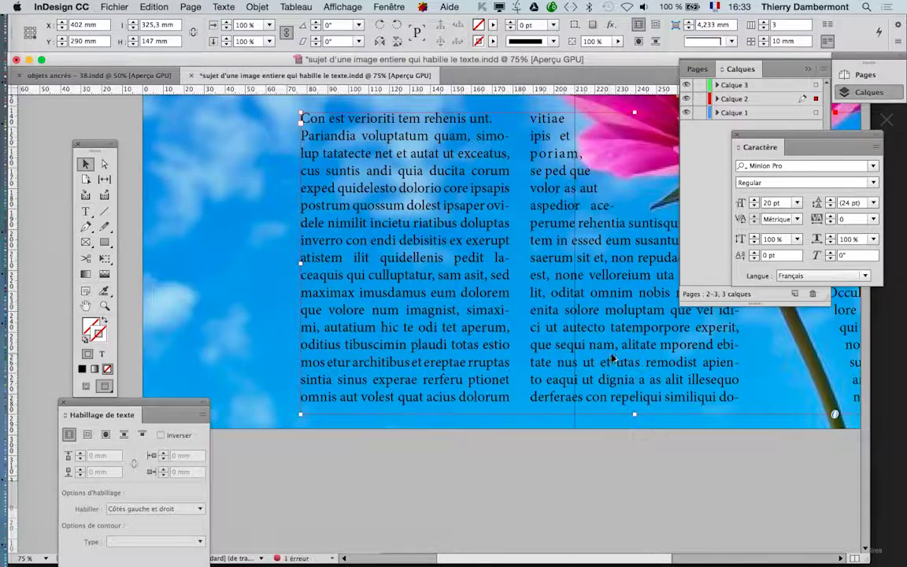
# Deselect the text block and hide the floating panels, keeping only the tools, to free up the view of the spread.
pyautogui.scroll(-1, 612, 358)
pyautogui.click(189, 177)
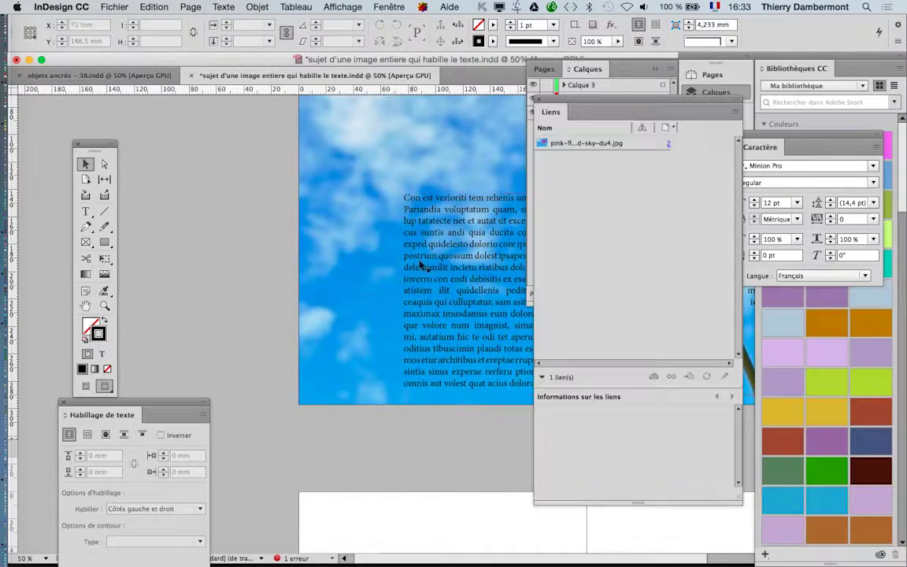
pyautogui.hotkey('shift', 'Tab')
pyautogui.hscroll(5, 520, 289)
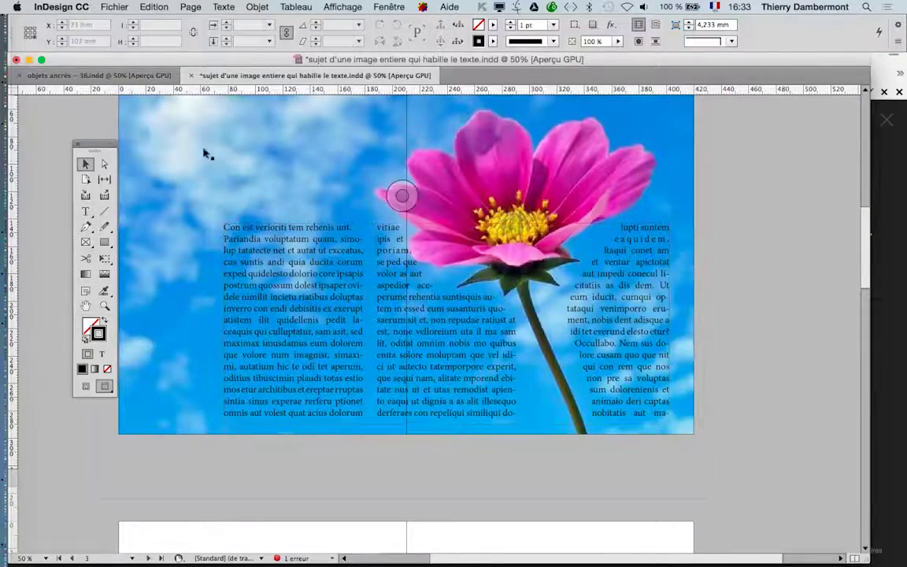
# Bring the layers list back into view and lock Calque 2 and Calque 1.
pyautogui.click(441, 210)
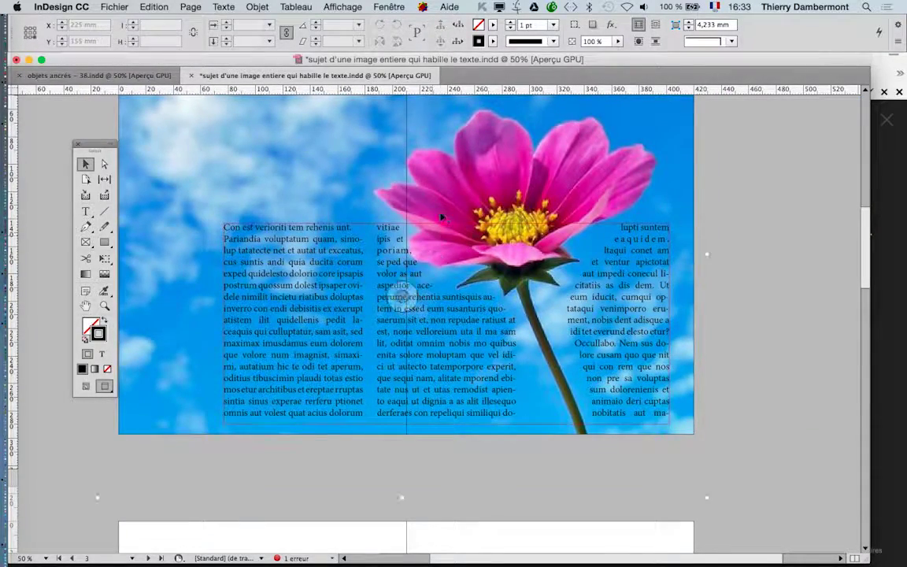
pyautogui.click(389, 7)
pyautogui.click(397, 89)
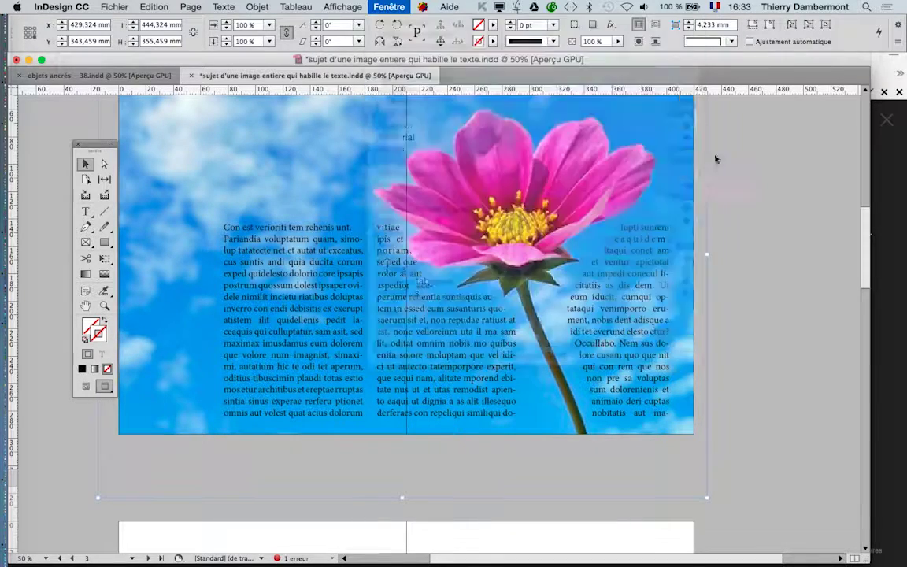
pyautogui.moveTo(700, 99); pyautogui.dragTo(699, 112)
# Select the invisible outline on Calque 3 and pull its anchor point below the flower's lower-left petals outward with Direct Selection.
pyautogui.click(809, 84)
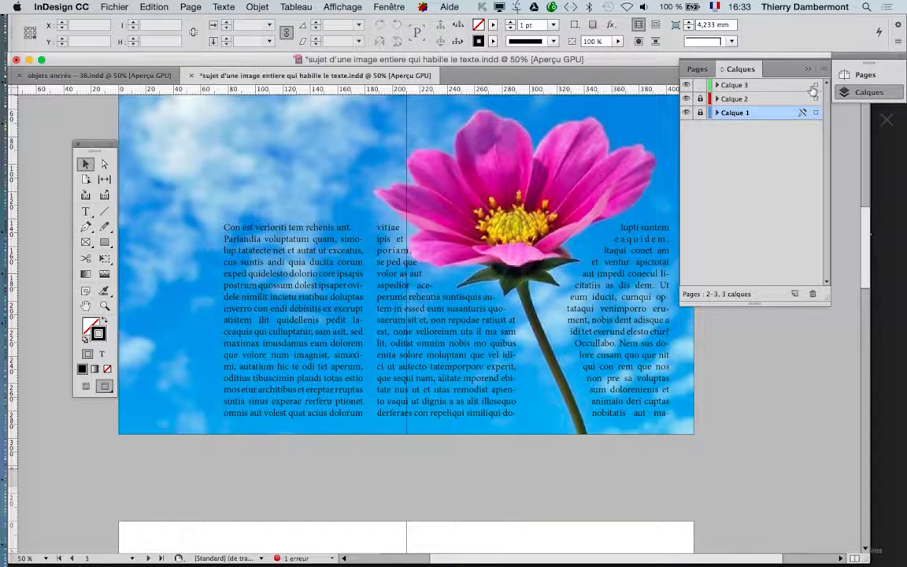
pyautogui.click(815, 84)
pyautogui.click(104, 163)
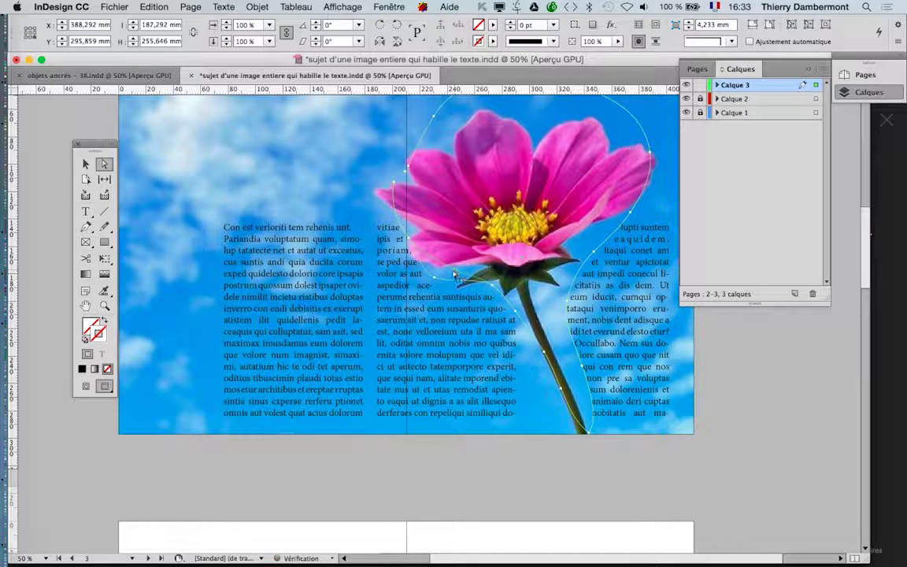
pyautogui.moveTo(454, 274); pyautogui.dragTo(439, 285)
pyautogui.click(736, 385)
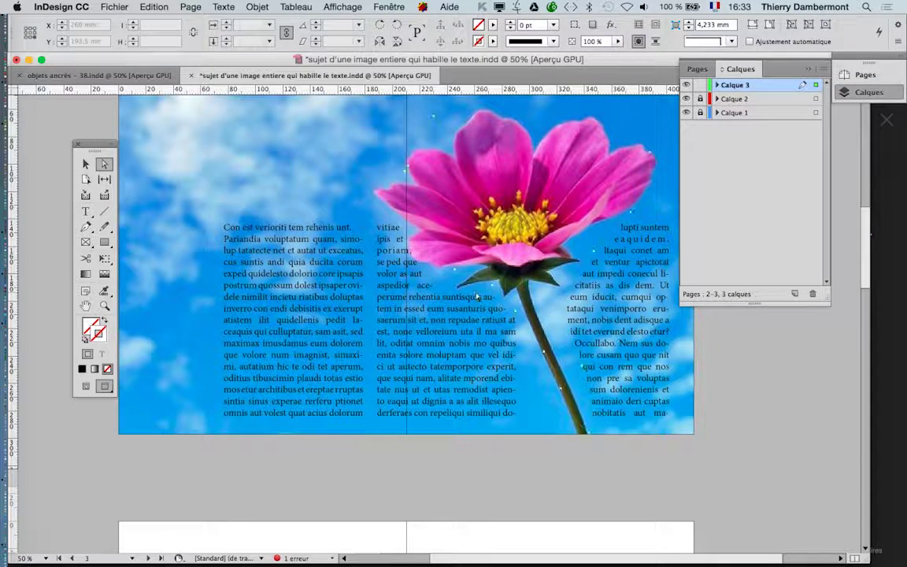
# Move the outline's anchor point beside the lower-left petals outward to about X 195 mm, Y 161.5 mm.
pyautogui.click(414, 251)
pyautogui.moveTo(417, 254)
pyautogui.mouseDown()
pyautogui.moveTo(433, 272)
pyautogui.moveTo(418, 265)
pyautogui.mouseUp()
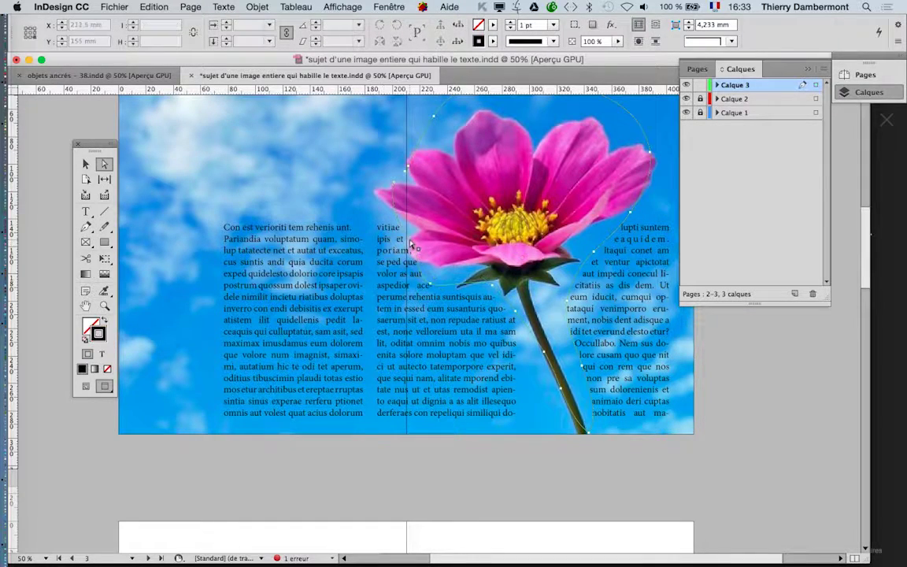
pyautogui.moveTo(400, 244); pyautogui.dragTo(384, 248)
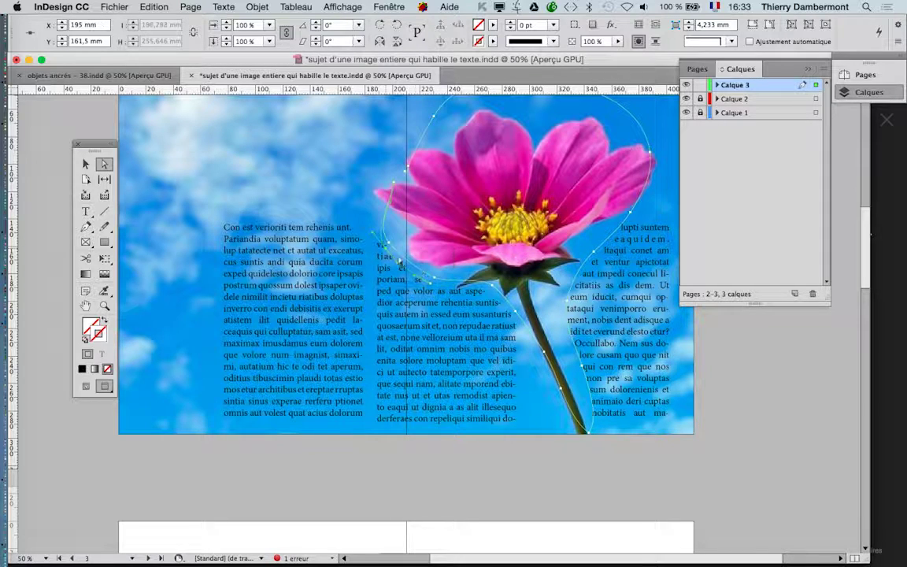
# Reshape the outline's curve beneath the petals, moving the anchor point below the sepals to about X 261.5 mm, Y 202 mm, and deselect it.
pyautogui.click(432, 280)
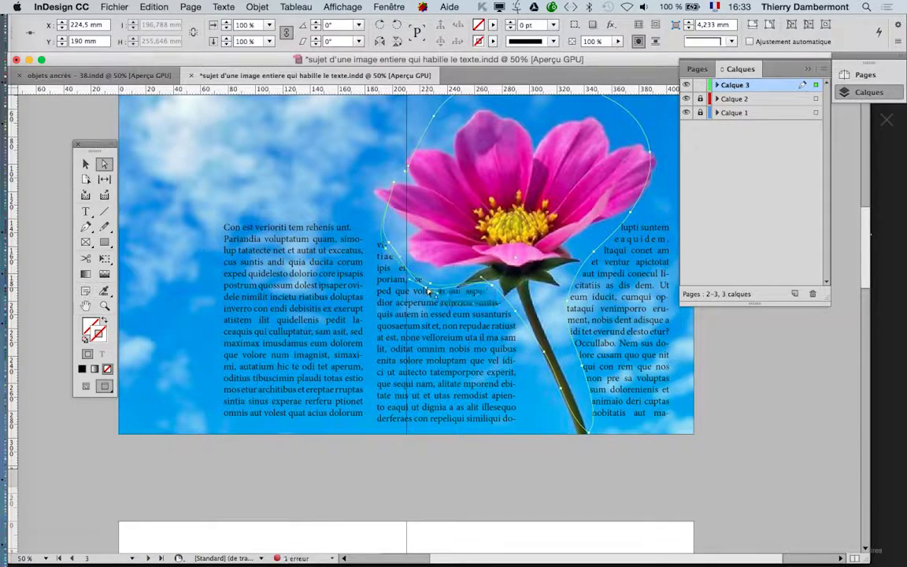
pyautogui.moveTo(490, 290); pyautogui.dragTo(481, 309)
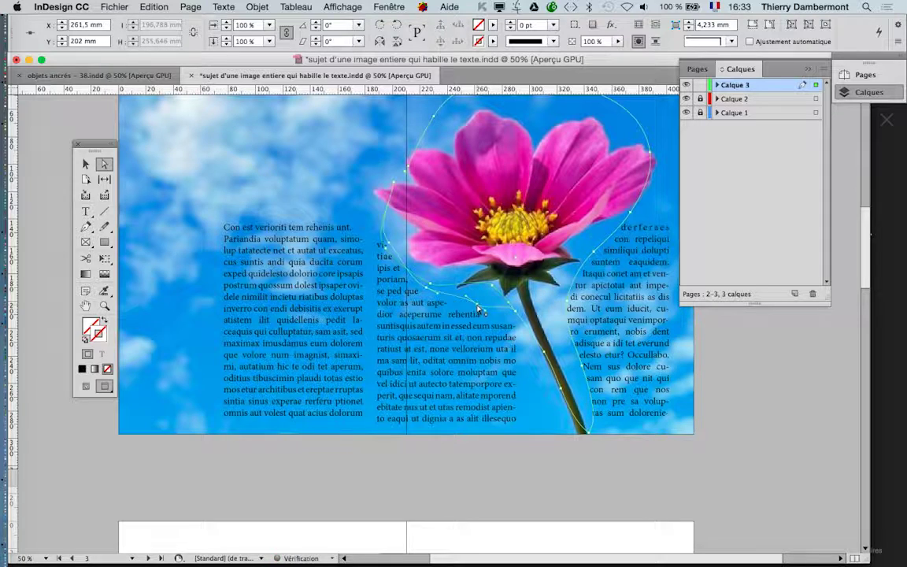
pyautogui.click(396, 186)
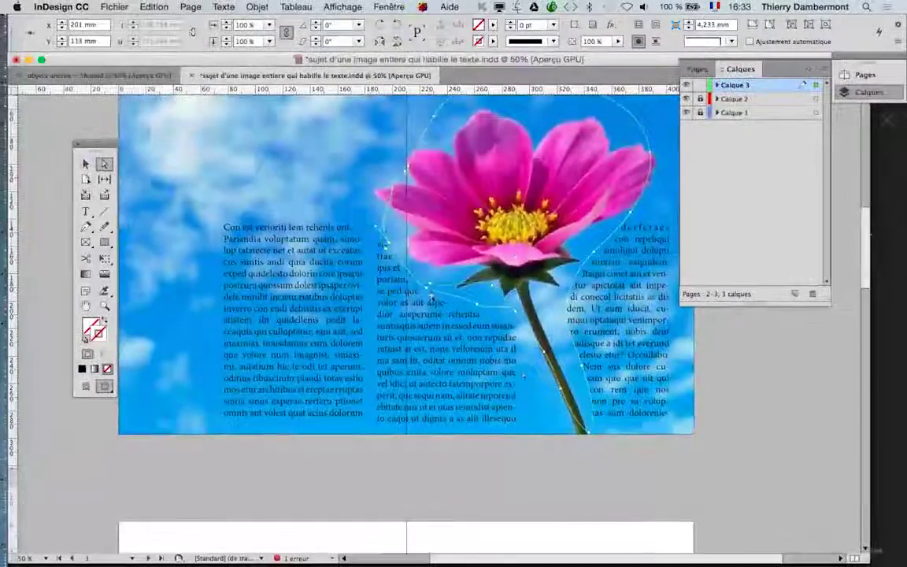
pyautogui.click(774, 452)
pyautogui.press('super+minus')
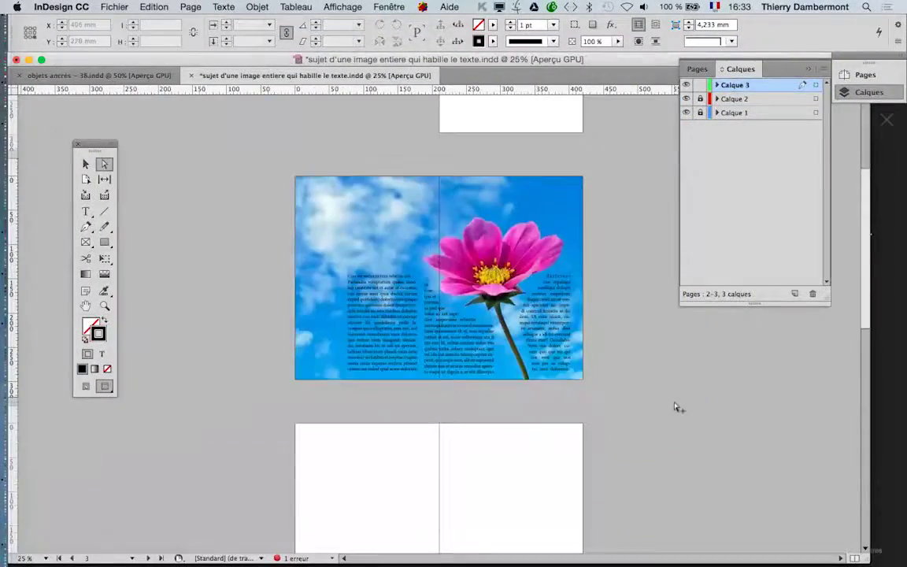